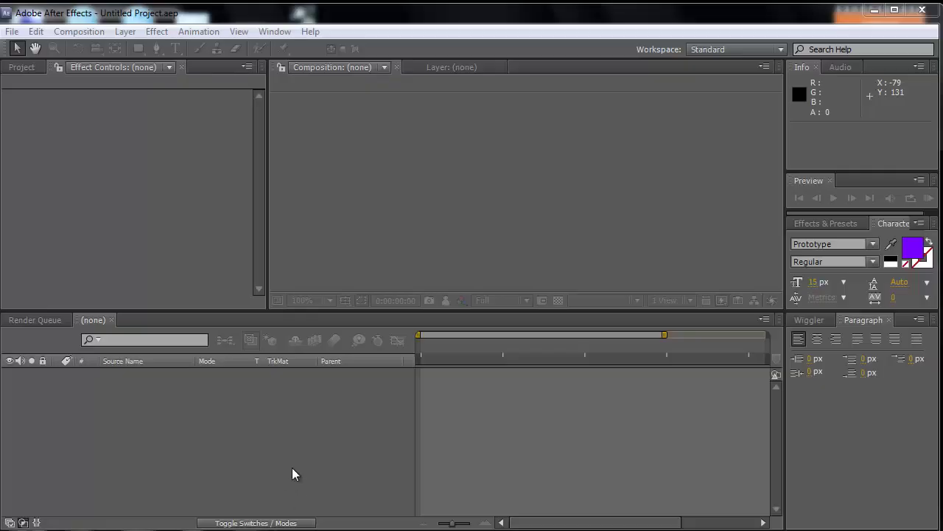
Step: Start a new composition from the Composition menu
click(79, 31)
Step: Name the comp 'Trapcode Particular Tutoria;' with a dark gray 1A1A1A background
click(111, 46)
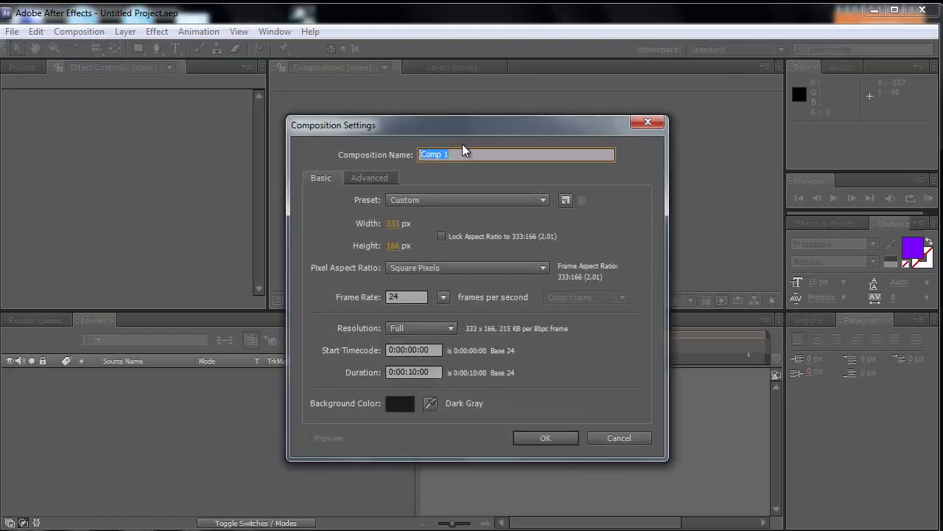
text(T)
text(rapcode Particula)
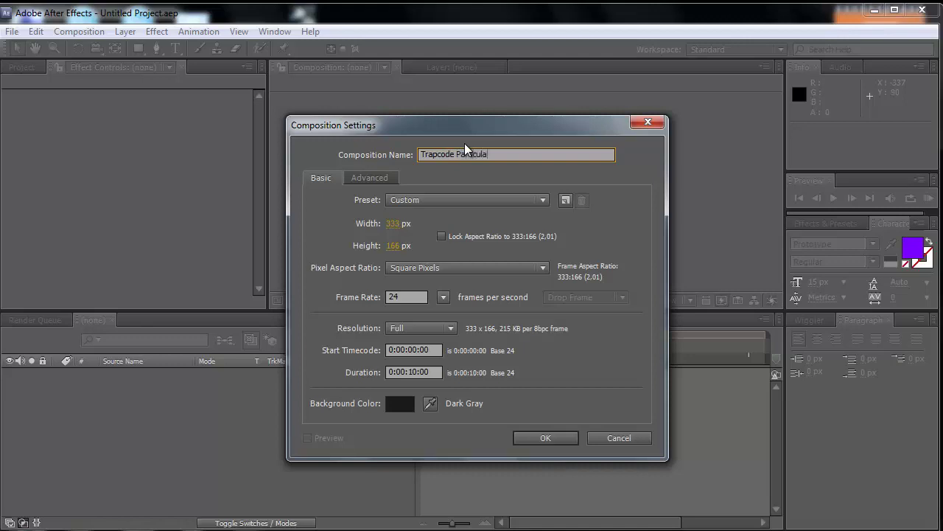
text( Tu)
text(toria;)
click(406, 407)
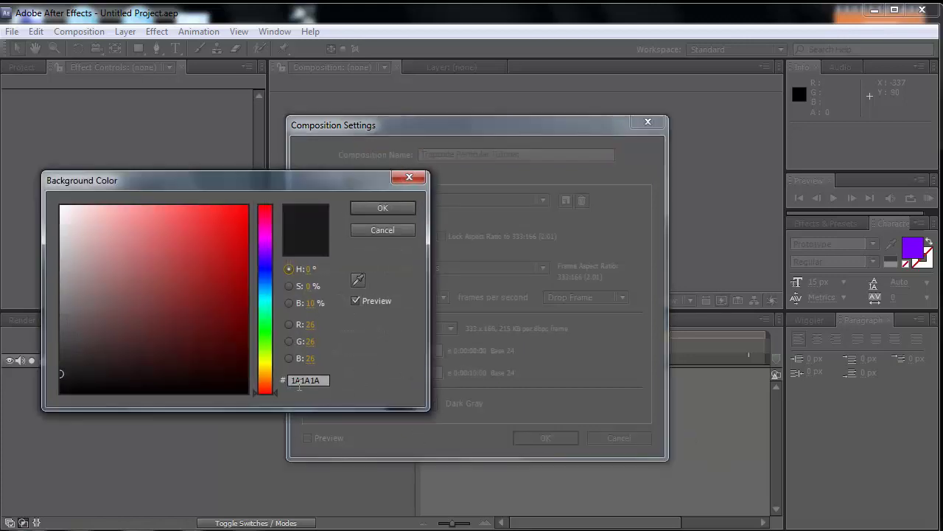
click(324, 380)
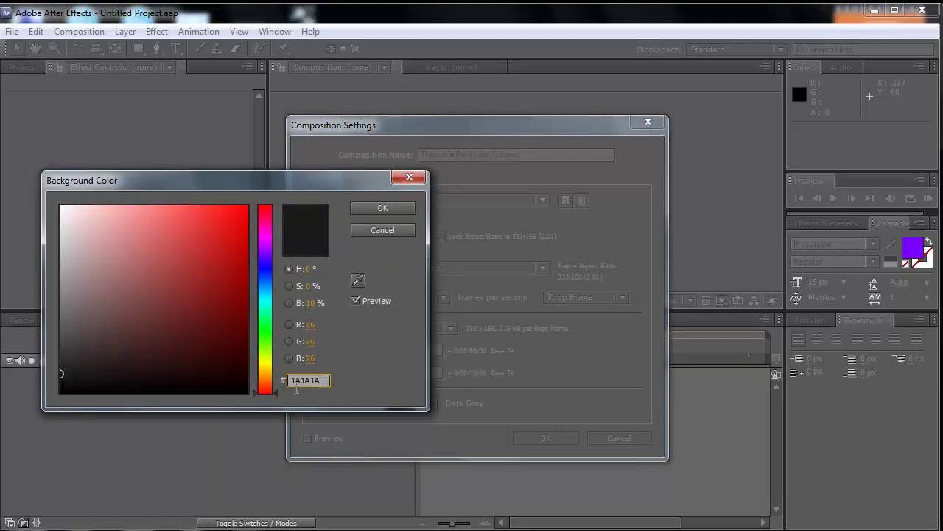
click(401, 209)
Step: Set the composition size to 333×166 px and create it
drag(393, 223, 398, 223)
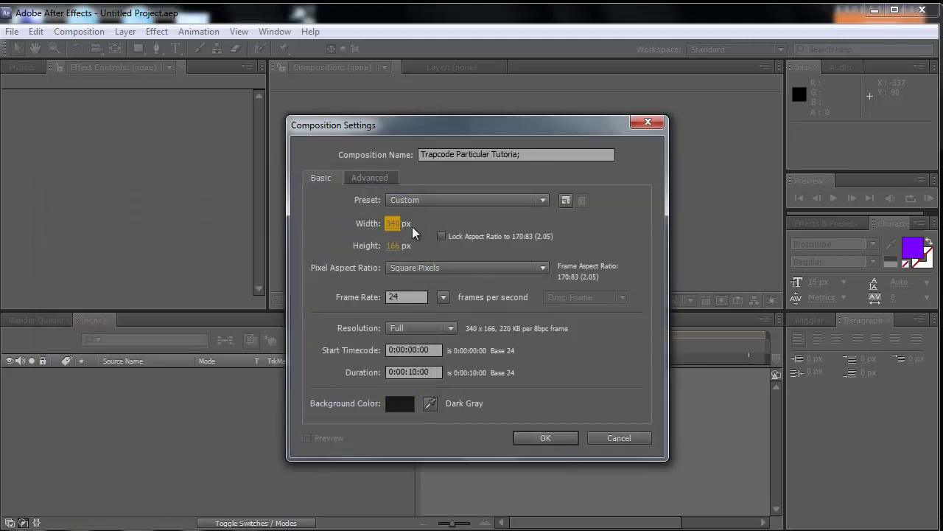
click(396, 221)
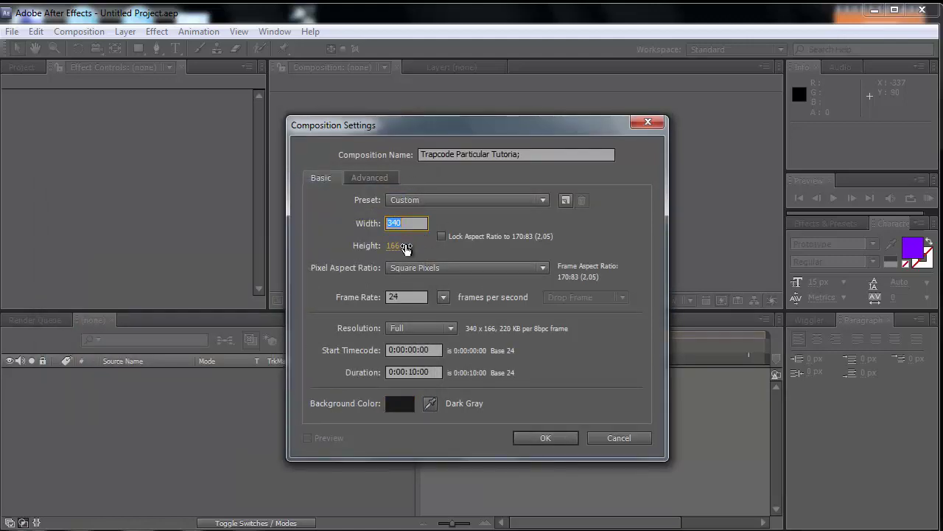
text(333)
key(Tab)
text(1)
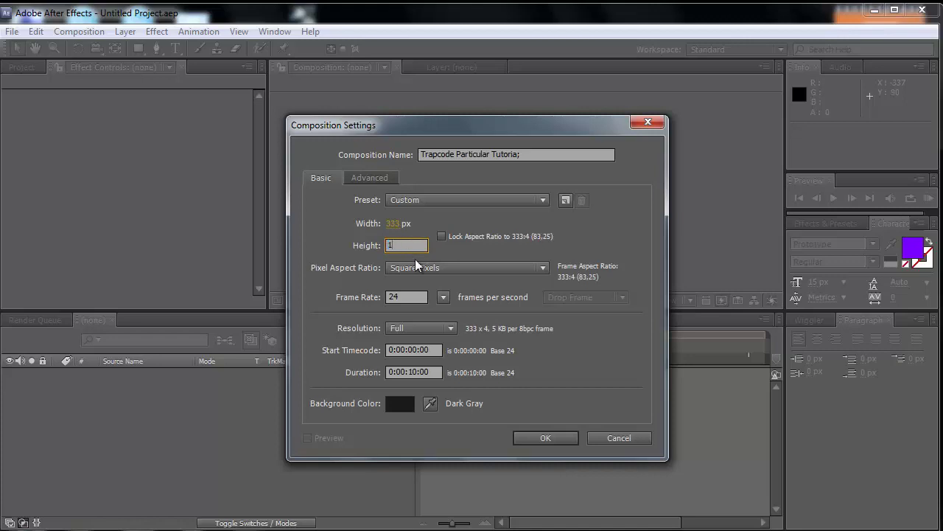
text(66)
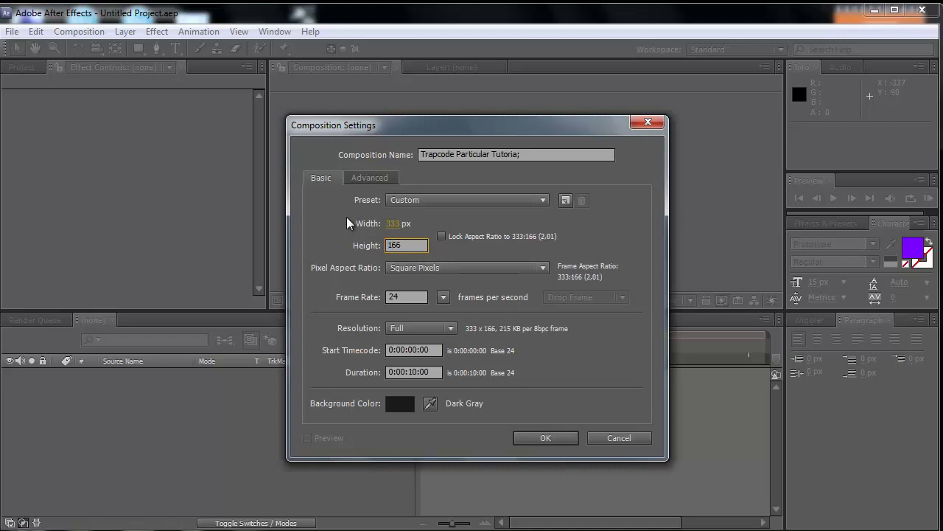
click(542, 439)
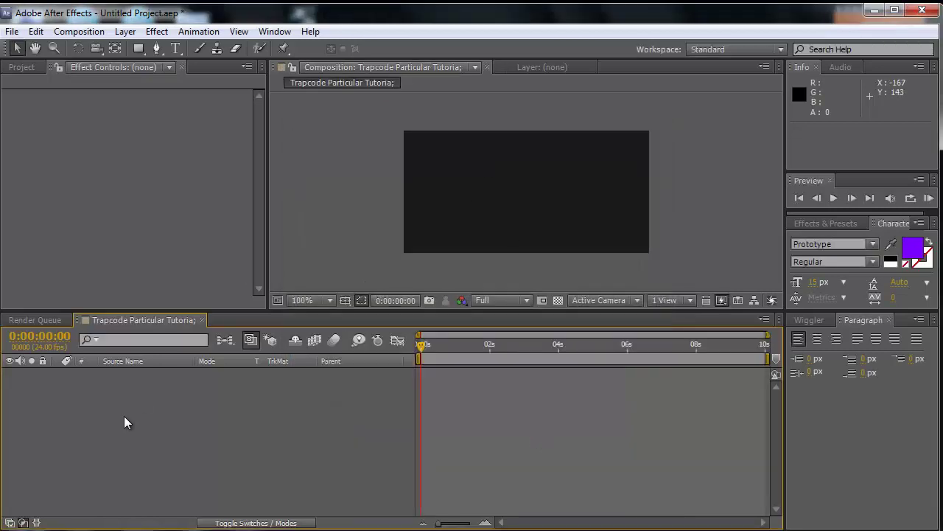
Step: Add a new text layer reading TUTORIAL, replacing the first-typed FREEZMY
right_click(124, 417)
click(159, 395)
right_click(152, 383)
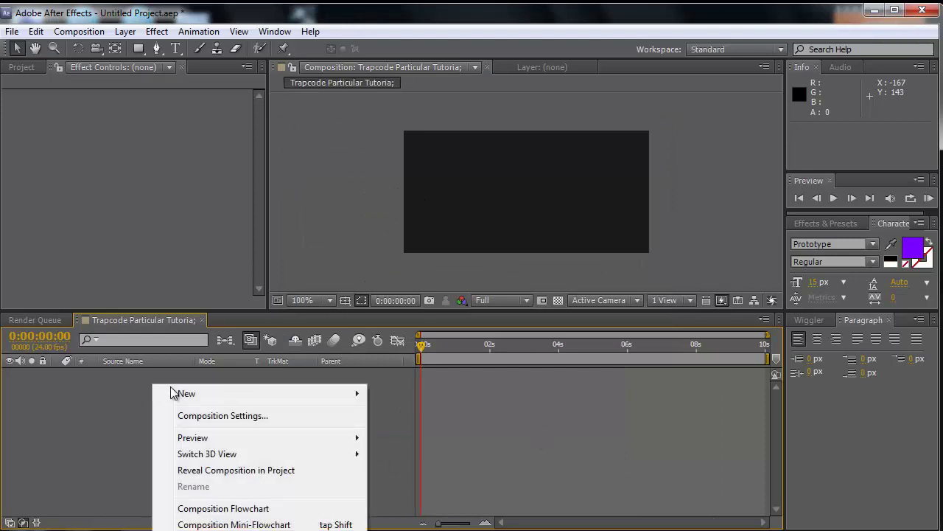
mouse_move(184, 393)
click(409, 415)
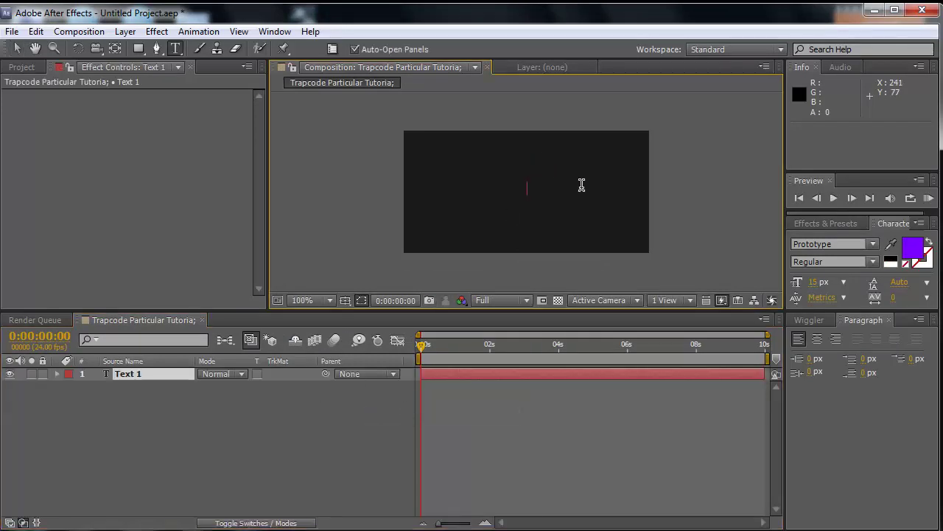
text(FREEZM)
text(Y)
key(ctrl+a)
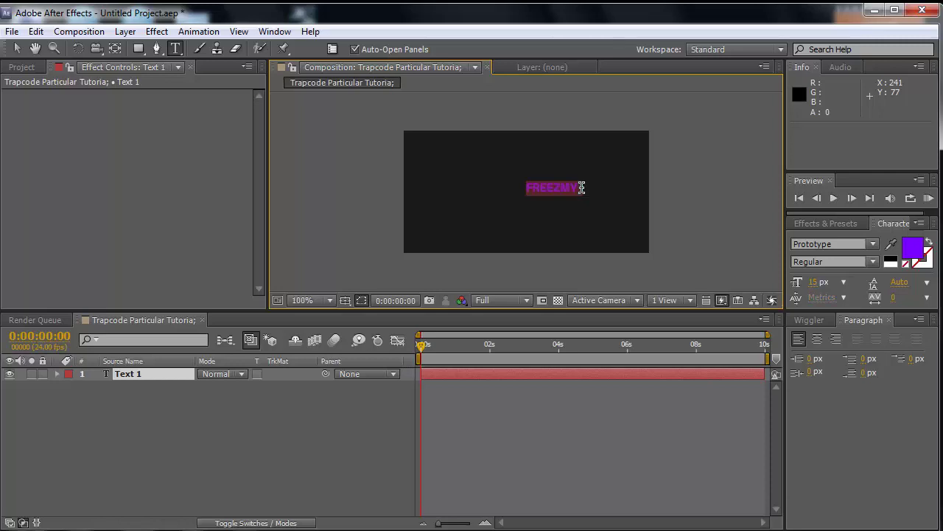
text(TUTORIAL)
Step: Size TUTORIAL to 13 px, remove a stray colon, and place it just below centre
mouse_move(623, 245)
mouse_down()
mouse_move(597, 254)
mouse_move(584, 273)
mouse_up()
key(BackSpace)
key(ctrl+a)
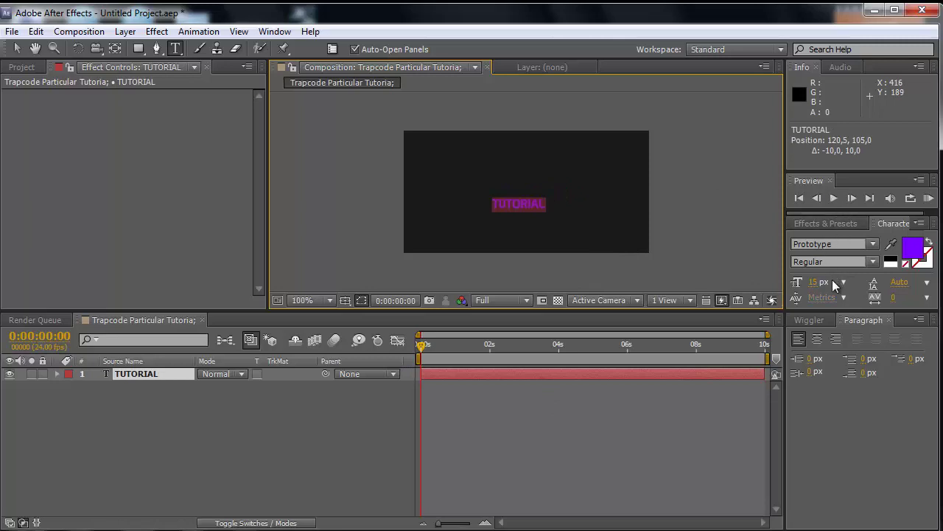
drag(818, 281, 831, 282)
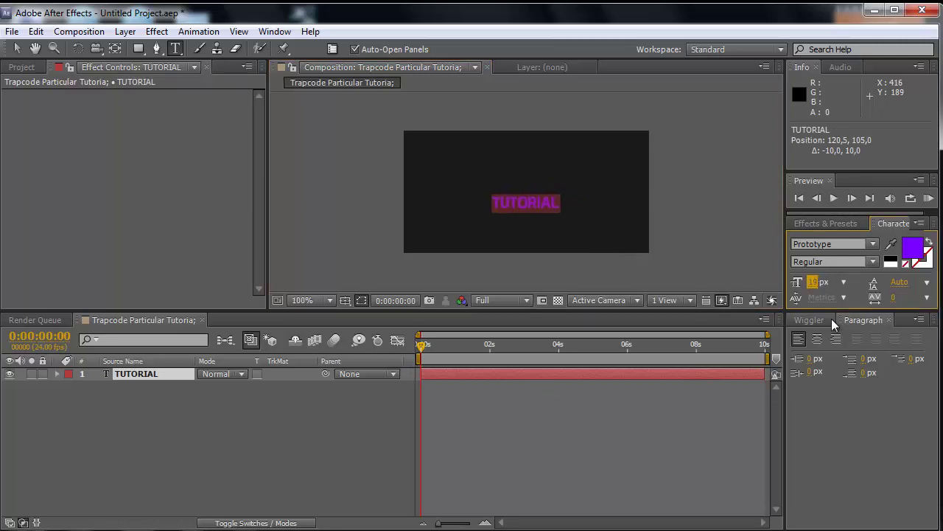
drag(626, 263, 624, 263)
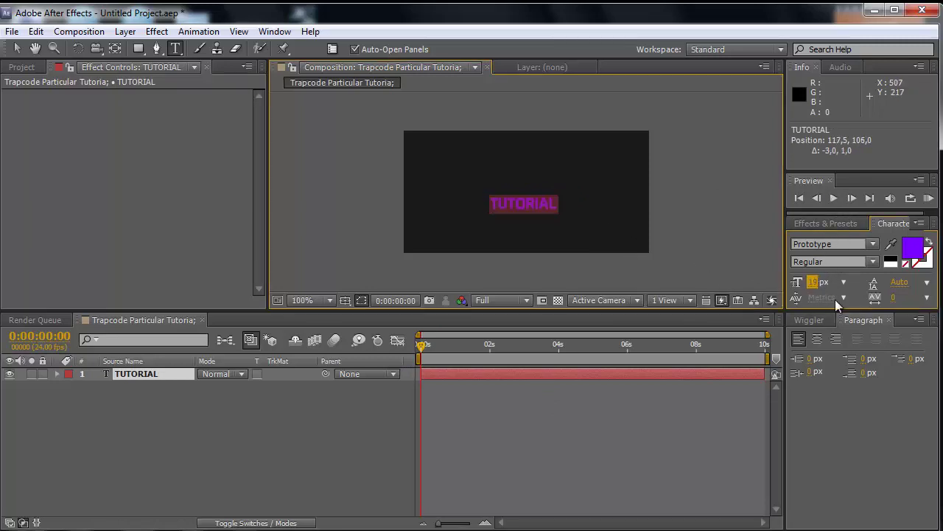
drag(821, 285, 810, 284)
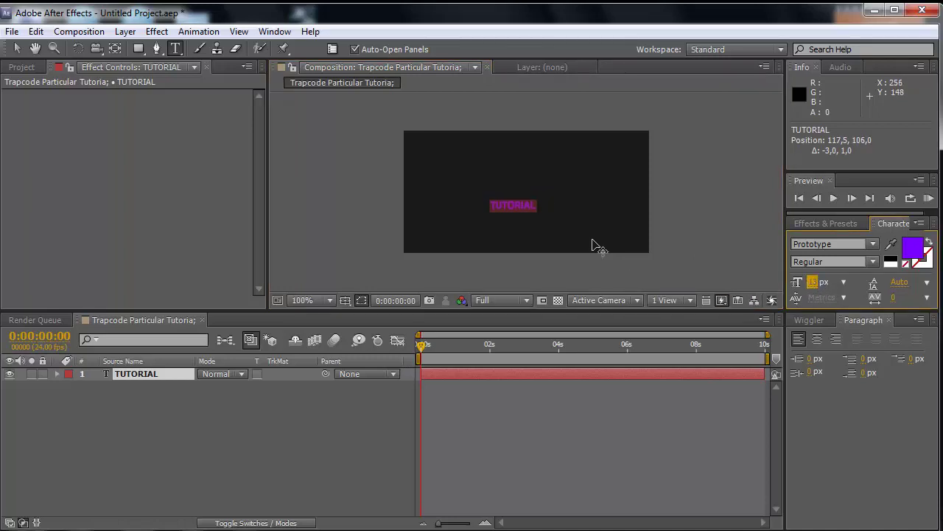
key(Right)
key(Right)
key(Right)
key(Right)
key(Right)
key(Right)
key(Down)
key(Down)
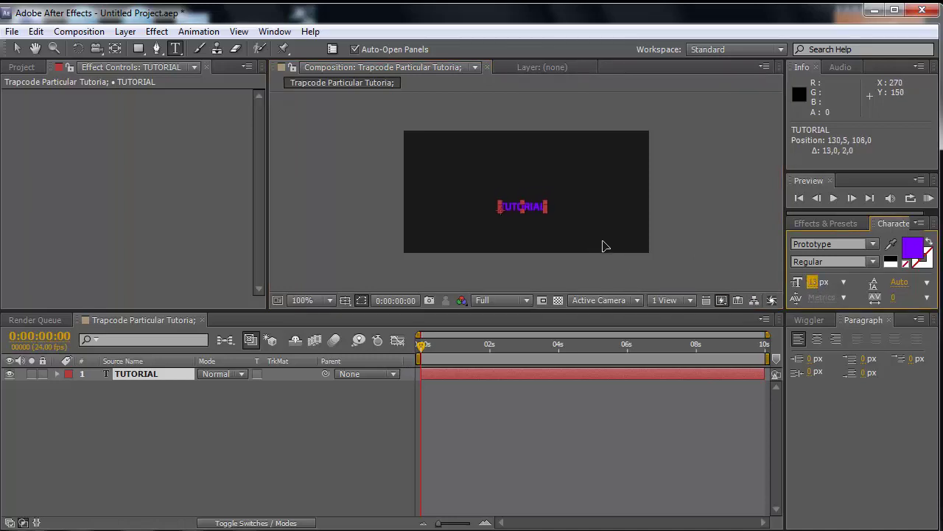
click(256, 438)
Step: Add a second text layer, FREEZMY, set in the Nova Solid font
right_click(193, 414)
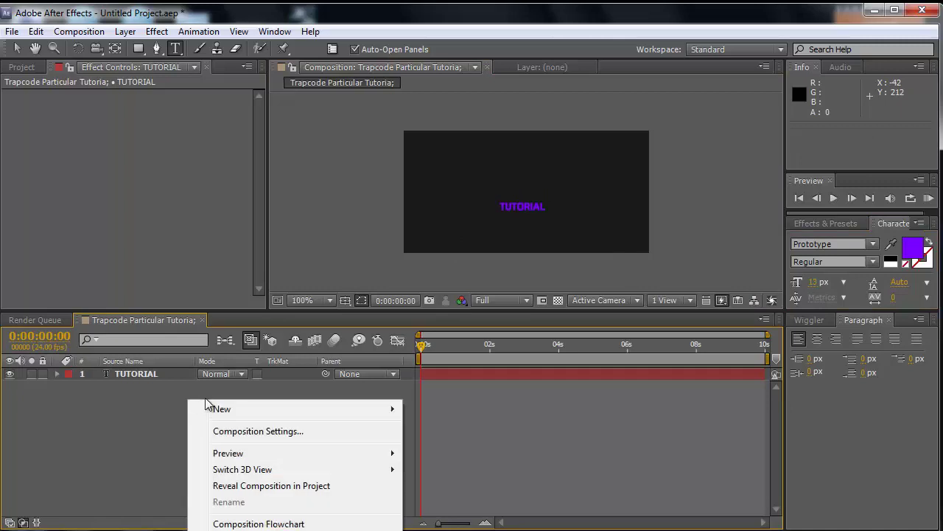
mouse_move(221, 408)
click(434, 430)
text(FREEZMY)
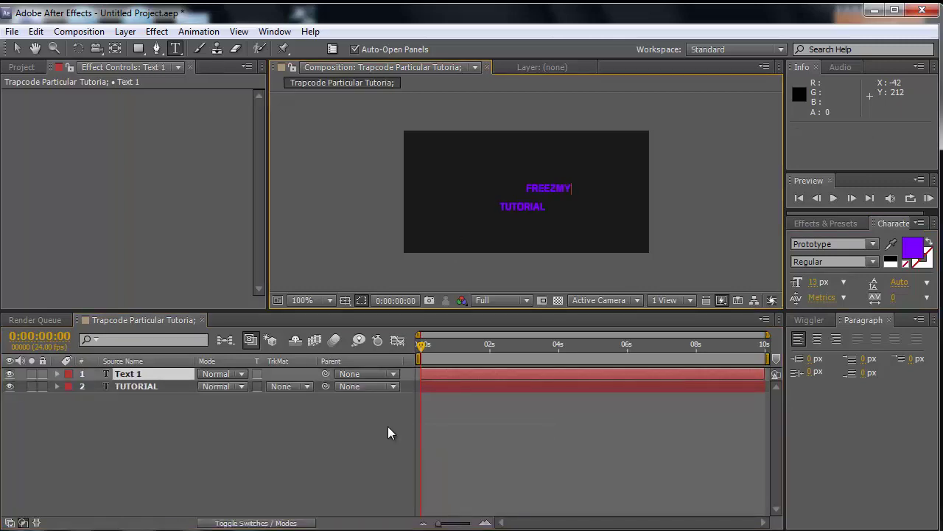
key(ctrl+a)
click(812, 242)
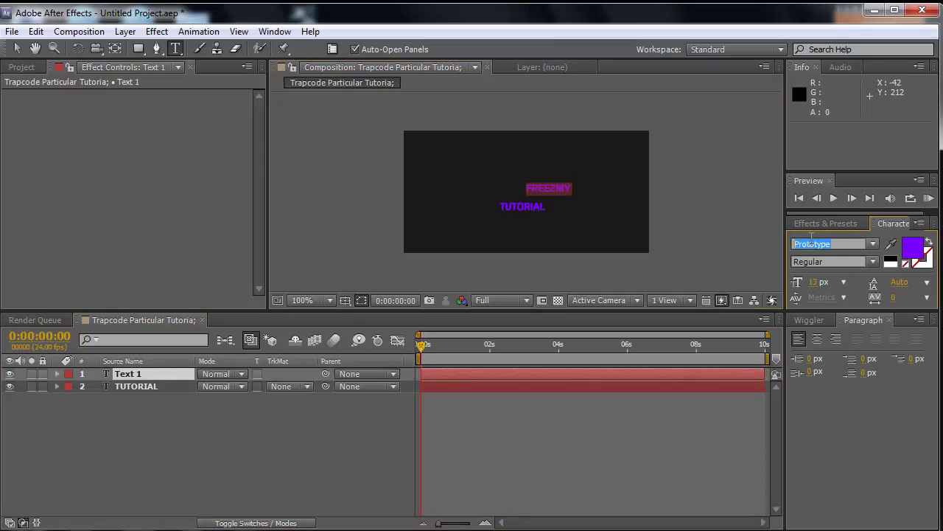
text(Nova)
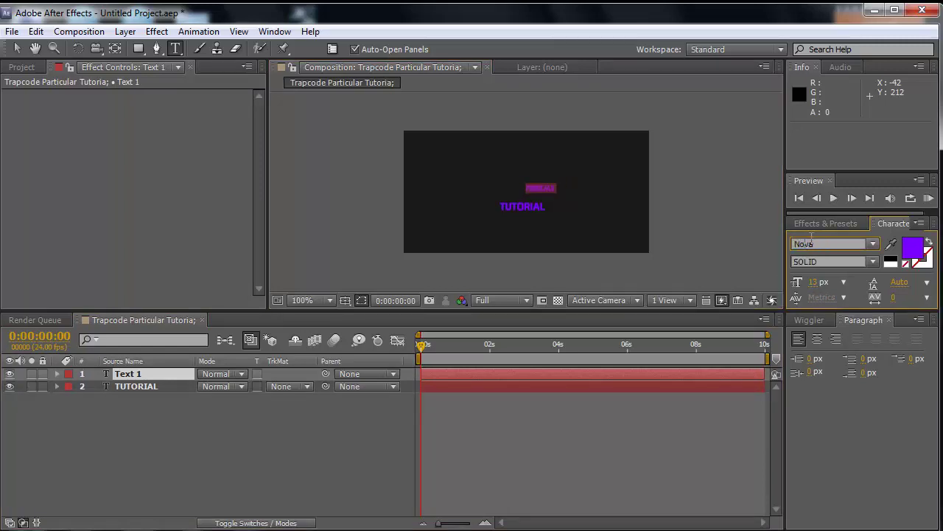
click(412, 457)
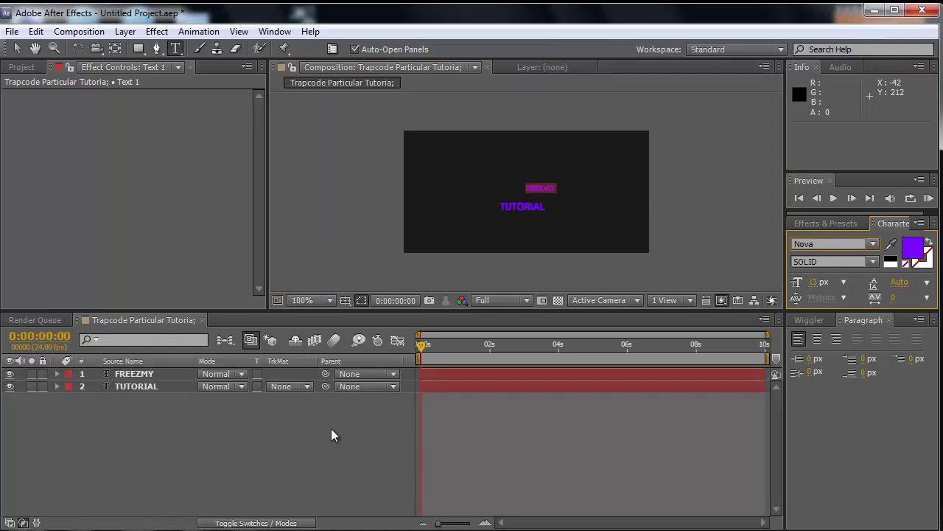
click(819, 243)
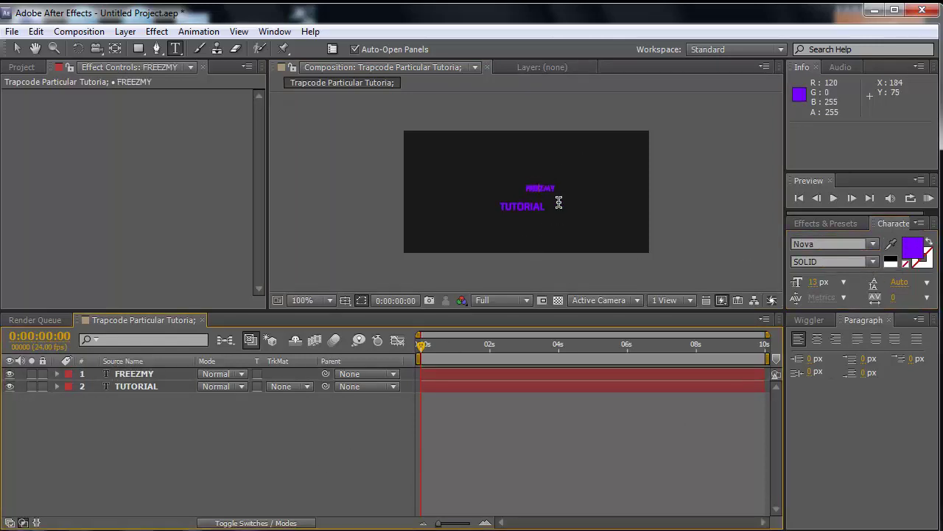
Step: Enlarge FREEZMY to 31 px above TUTORIAL and shift TUTORIAL slightly right beneath it
drag(644, 267, 618, 277)
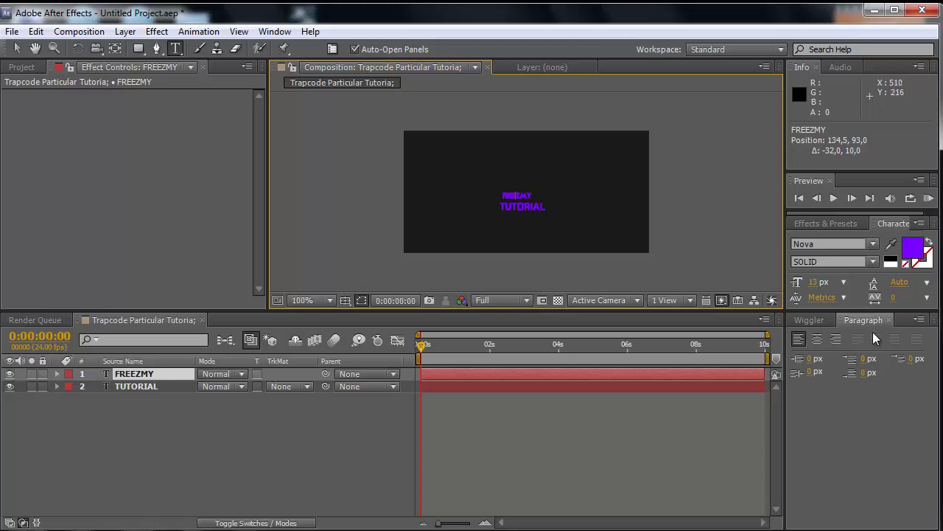
drag(813, 282, 840, 285)
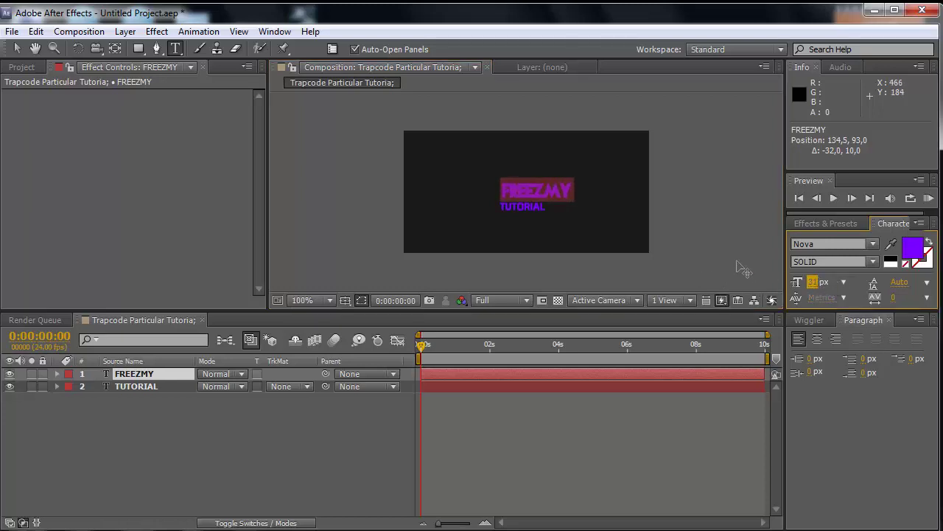
key(Left)
key(Left)
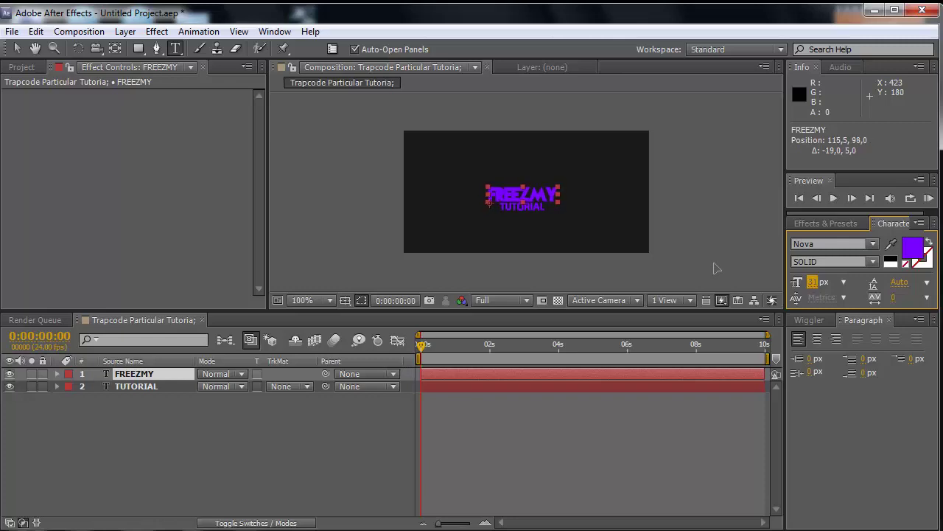
click(335, 435)
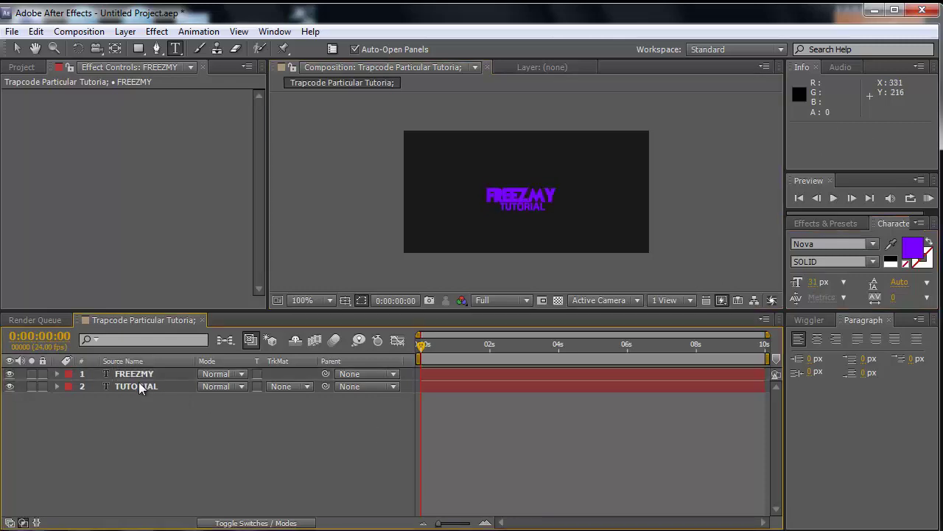
click(140, 387)
click(16, 48)
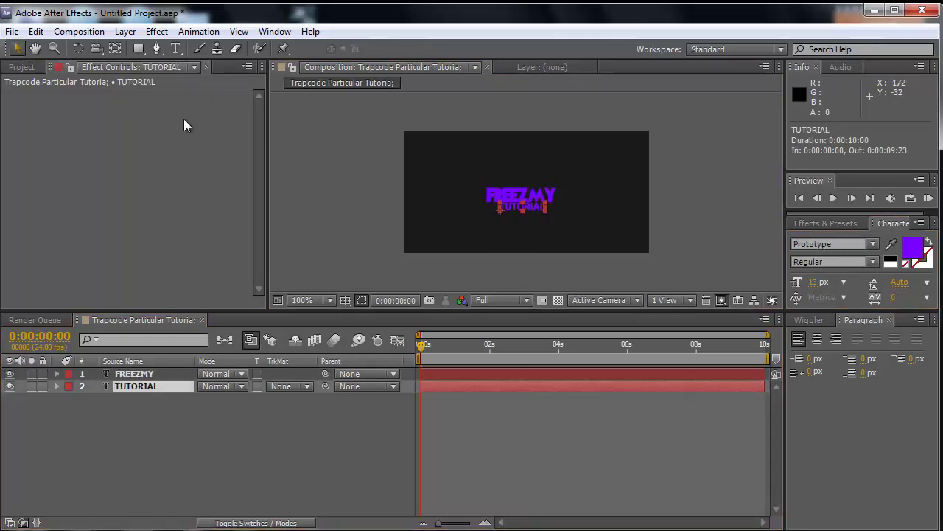
mouse_move(524, 209)
mouse_down()
mouse_move(540, 211)
mouse_move(528, 211)
mouse_up()
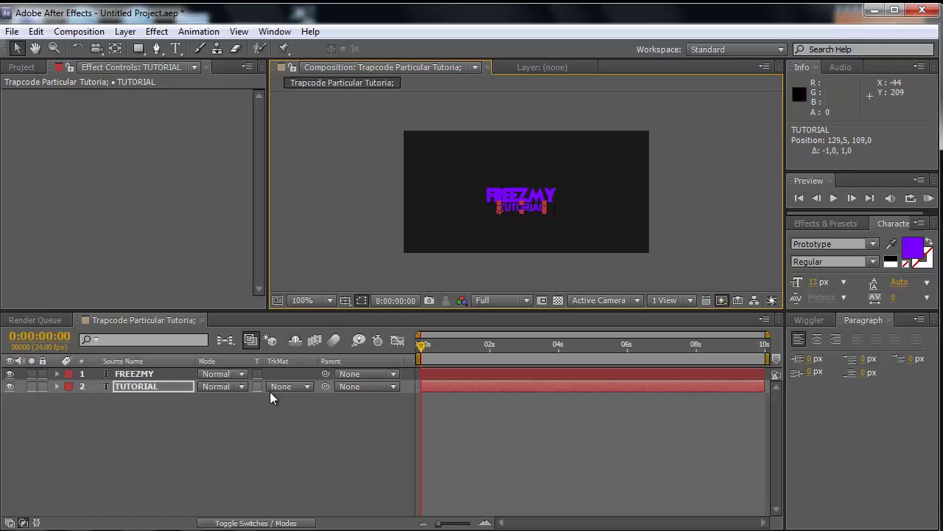
click(284, 418)
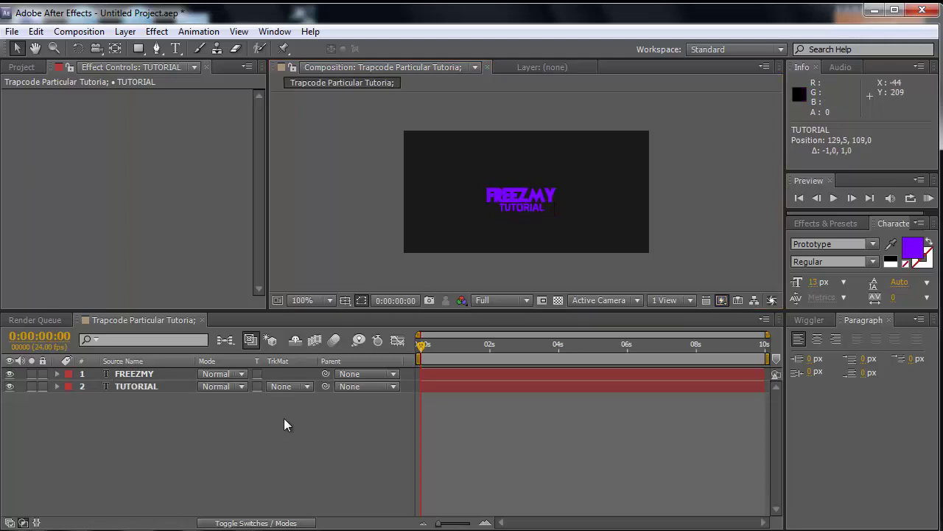
Step: Give TUTORIAL a Drop Shadow with size 1, distance 1 and 100% opacity
right_click(132, 387)
mouse_move(196, 388)
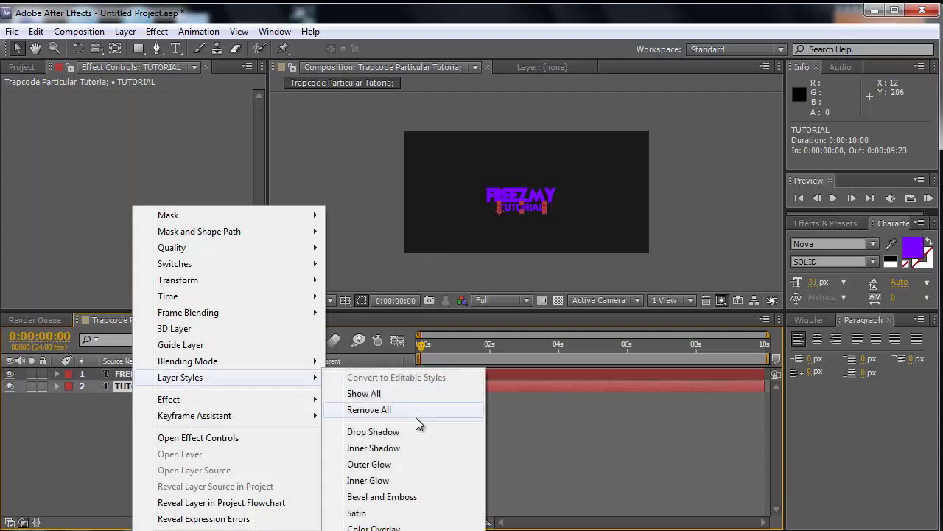
click(394, 430)
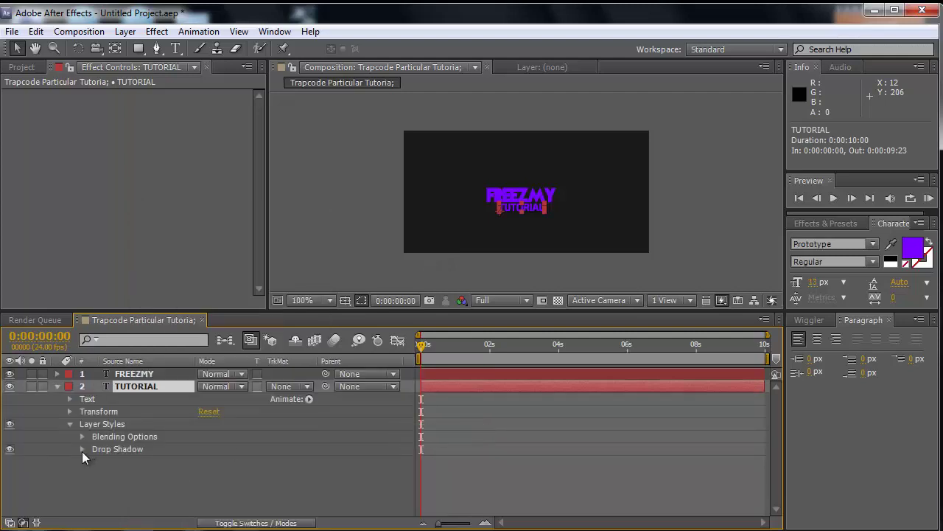
click(81, 449)
scroll(168, 457, down, 2)
click(205, 484)
text(1)
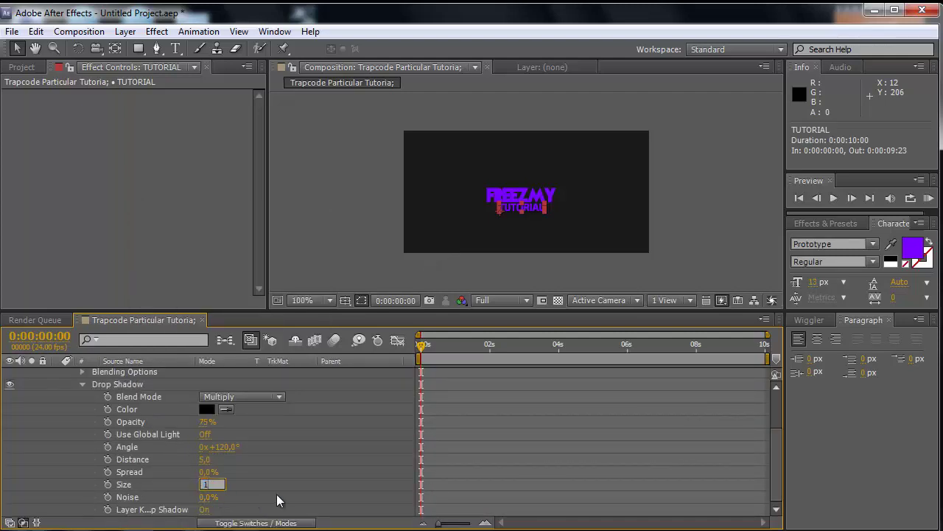
key(Return)
click(204, 459)
text(1)
key(Return)
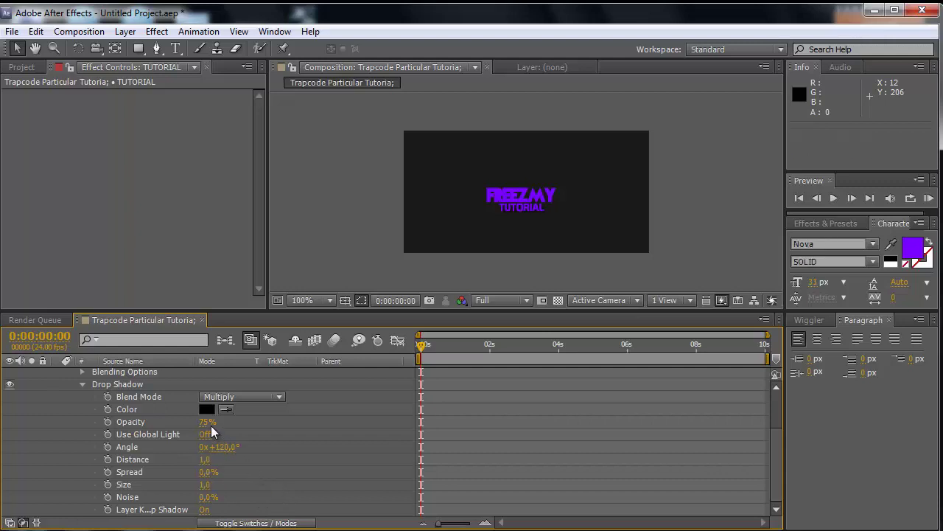
drag(208, 422, 341, 424)
click(126, 446)
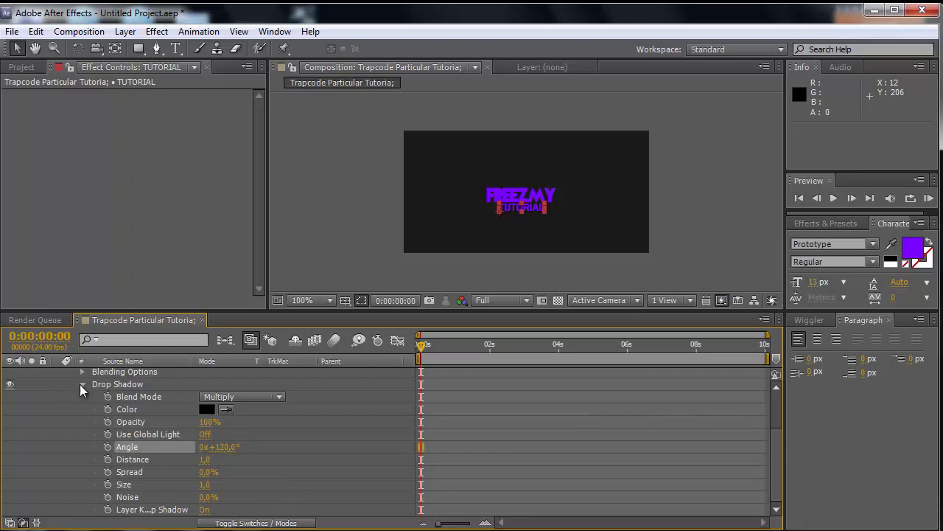
click(82, 384)
Step: Add a Gradient Overlay to TUTORIAL and raise its scale to 150%
right_click(142, 384)
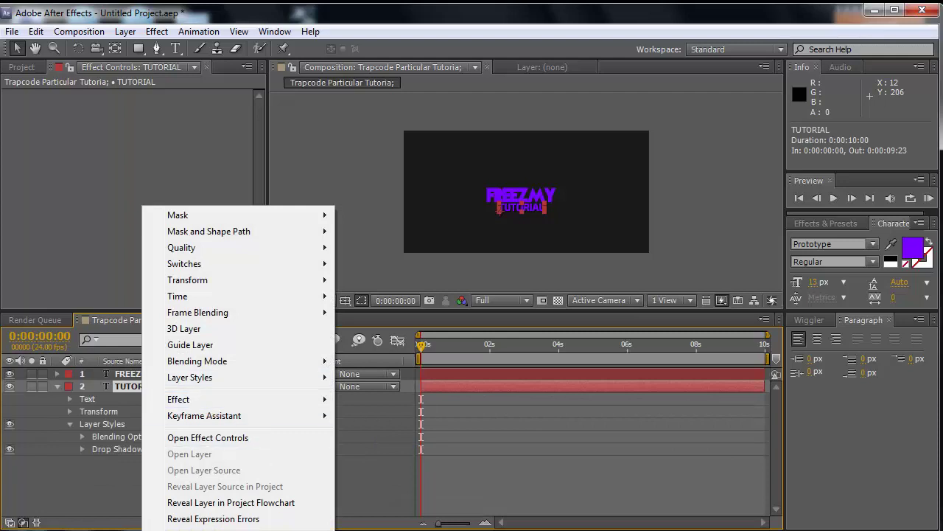
mouse_move(267, 377)
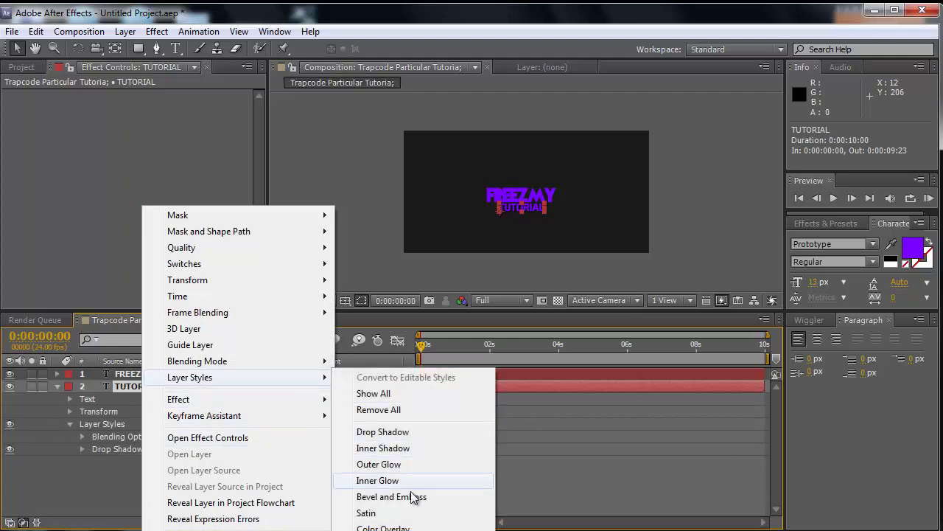
click(383, 530)
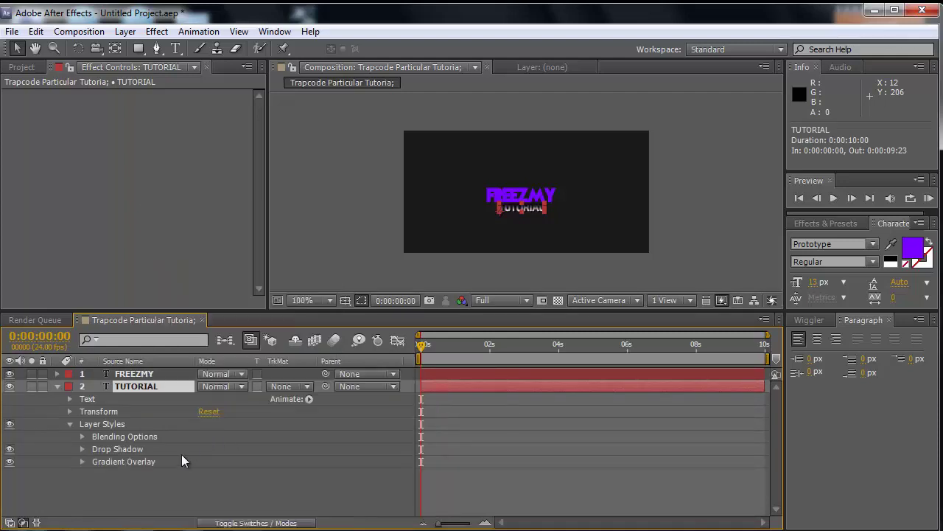
click(122, 461)
click(82, 460)
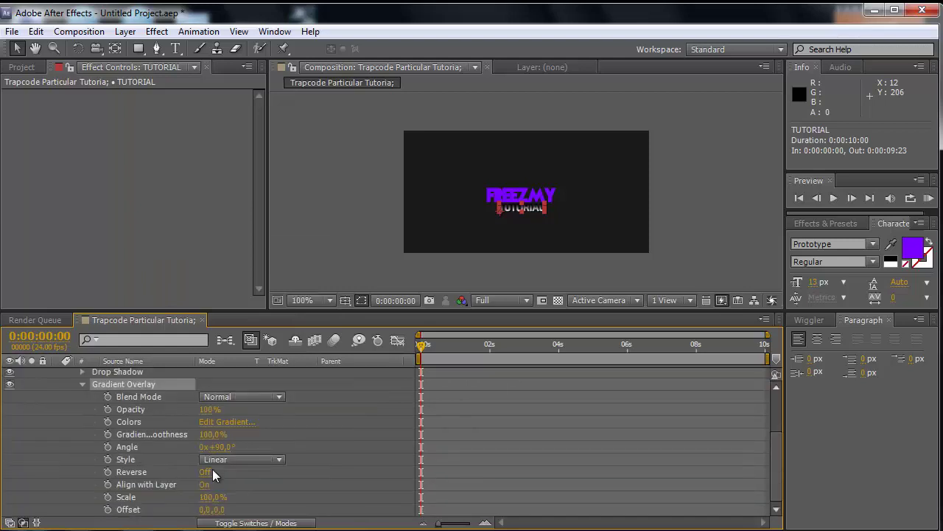
drag(212, 496, 347, 494)
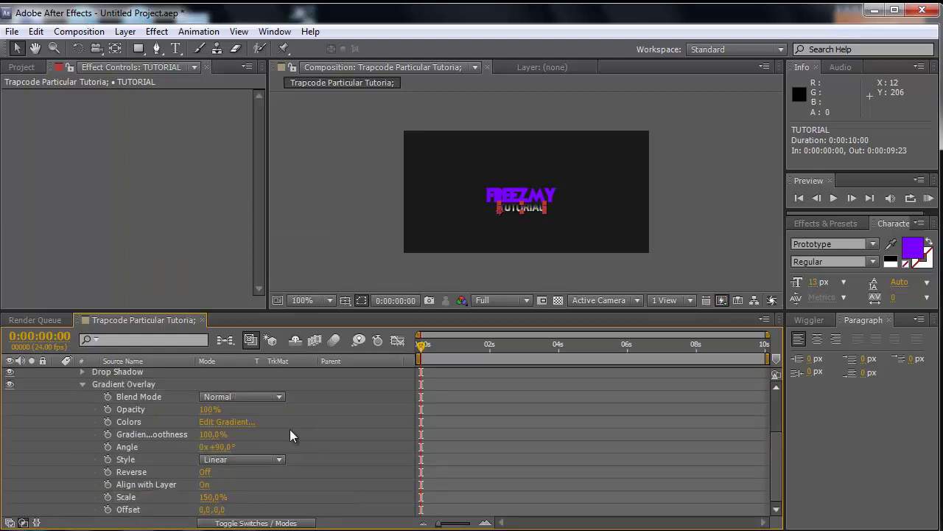
Step: Make the overlay gradient run from black to FREEZMY's purple 7900FF, copying that hex
click(239, 422)
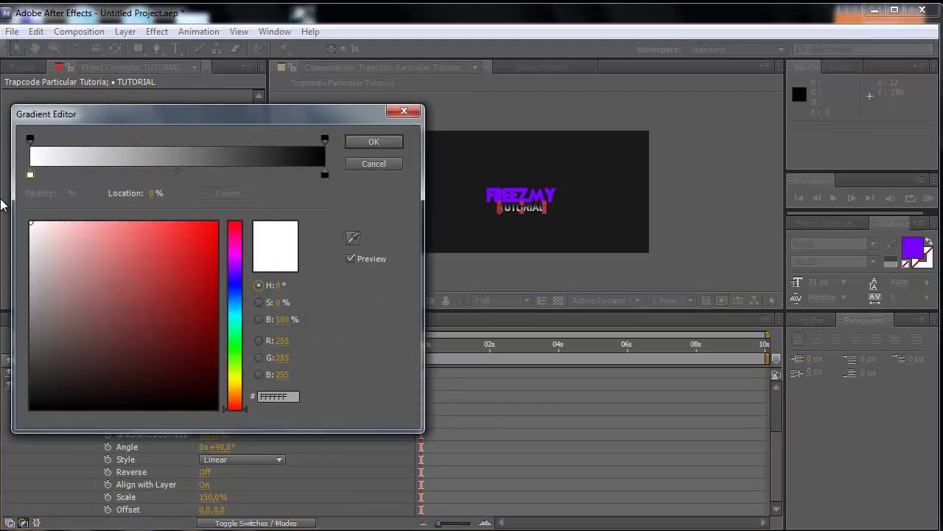
drag(152, 279, 7, 471)
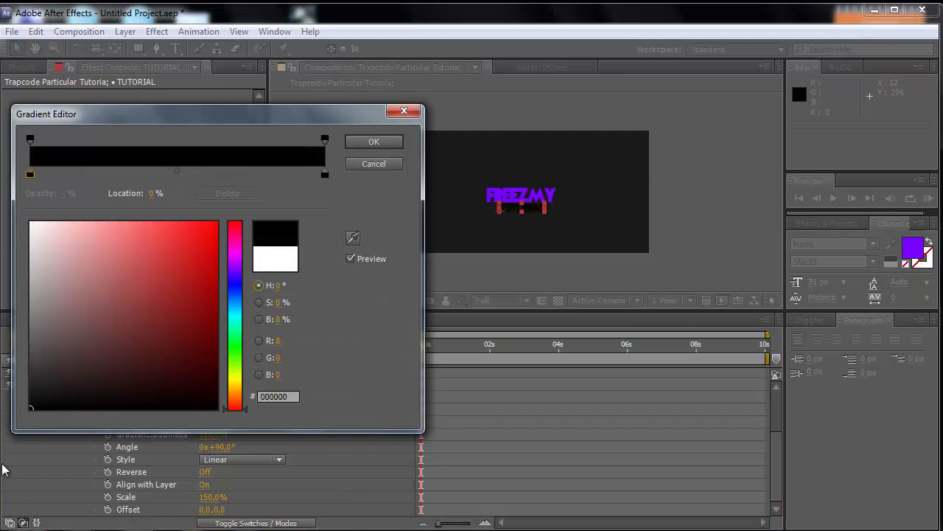
click(324, 175)
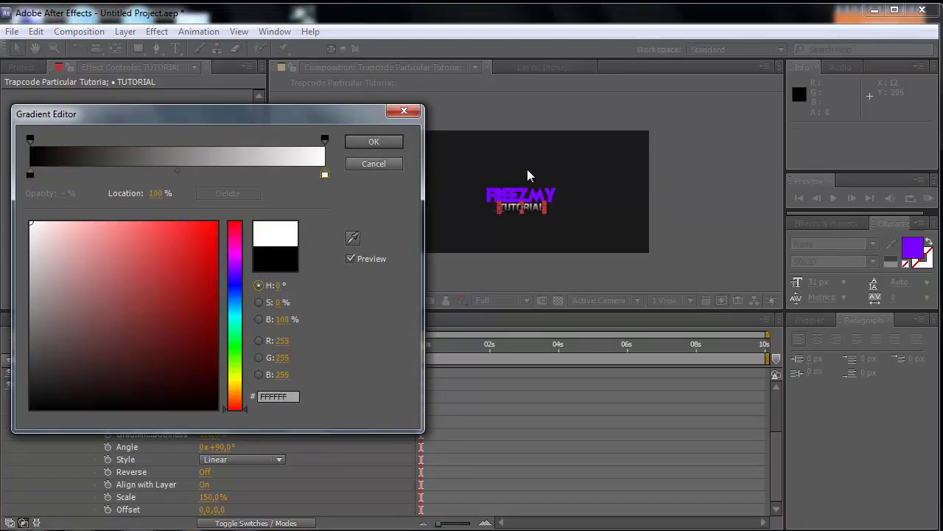
click(353, 238)
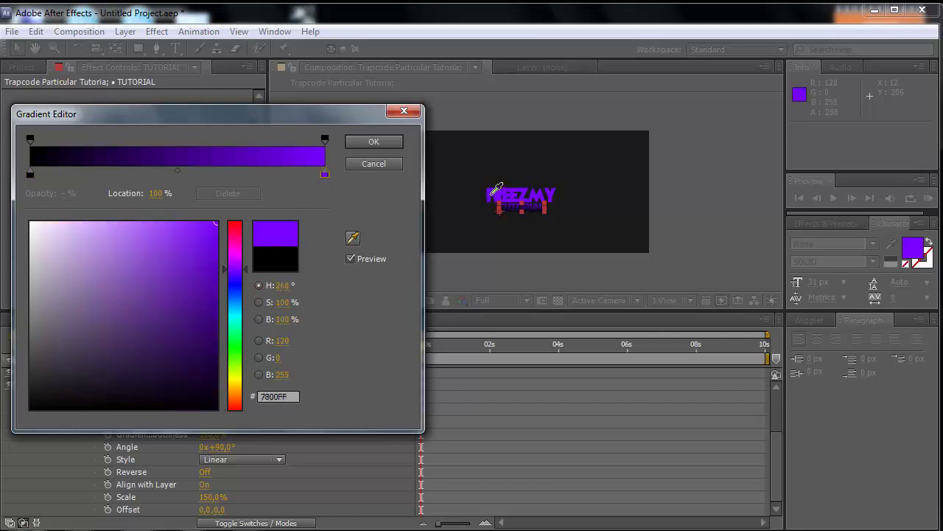
click(490, 194)
click(276, 397)
right_click(283, 396)
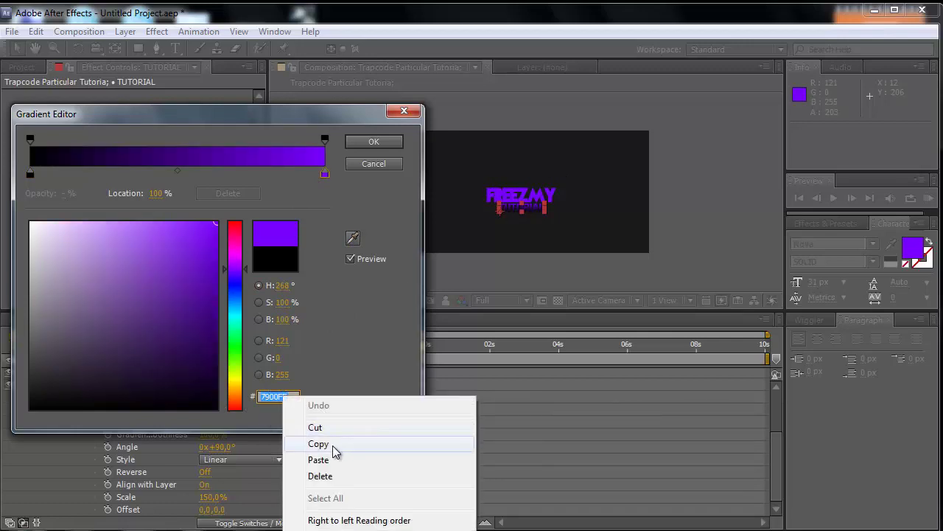
click(333, 444)
click(378, 141)
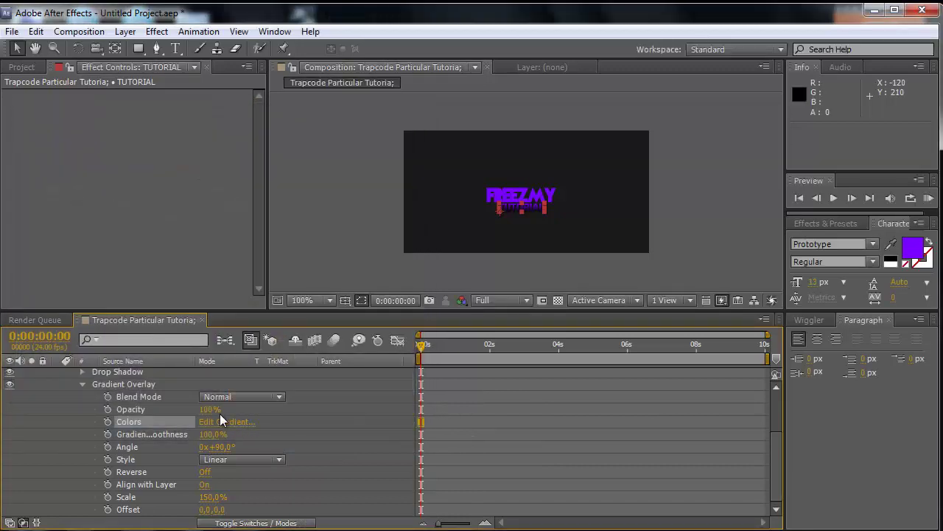
Step: Lower TUTORIAL's gradient overlay opacity to 20%, after trying 50% and 30%
click(210, 409)
text(50)
key(Return)
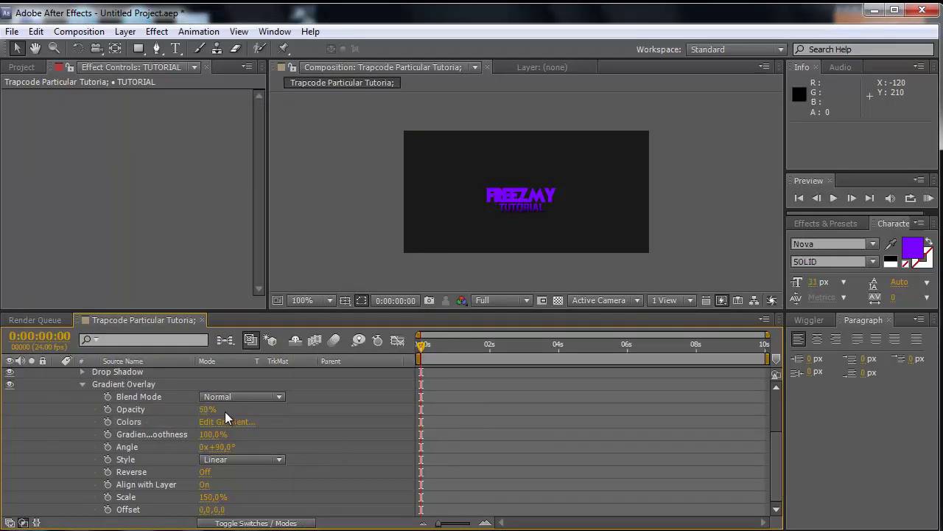
click(207, 409)
text(30)
key(Return)
click(207, 410)
text(20)
key(Return)
click(83, 384)
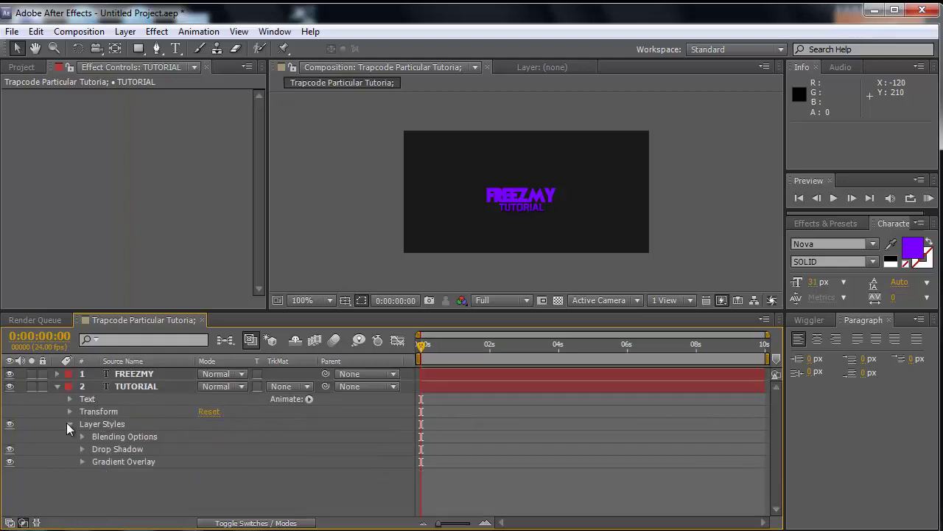
Step: Give FREEZMY a Drop Shadow with size 1, distance 1 and 100% opacity
click(68, 424)
click(57, 386)
right_click(136, 376)
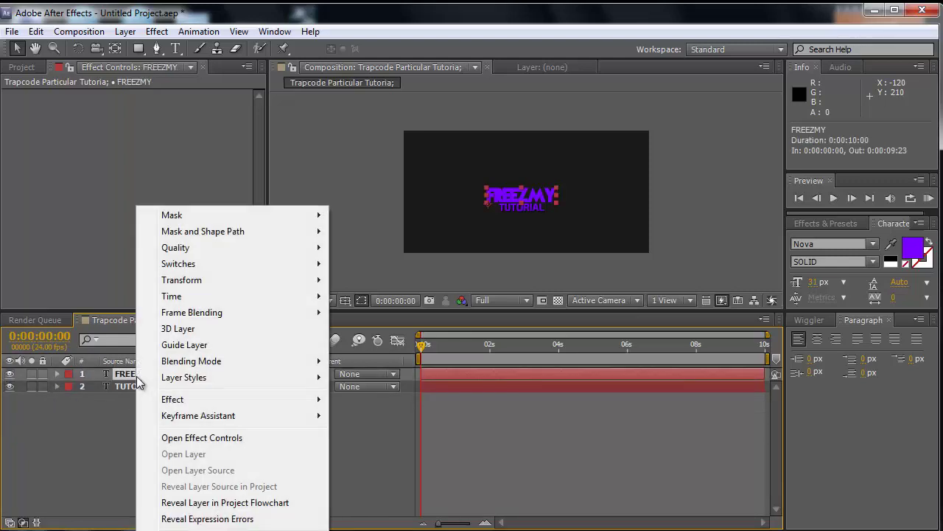
mouse_move(199, 377)
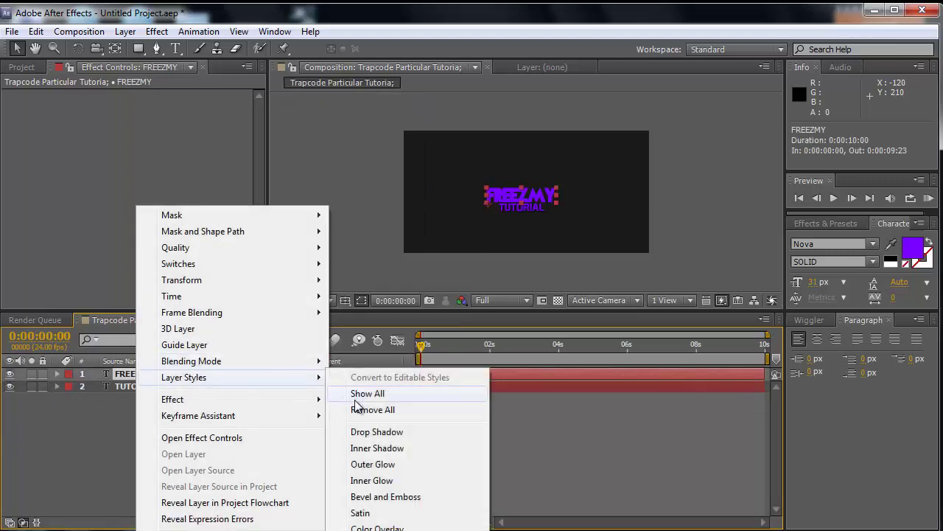
click(372, 432)
click(82, 436)
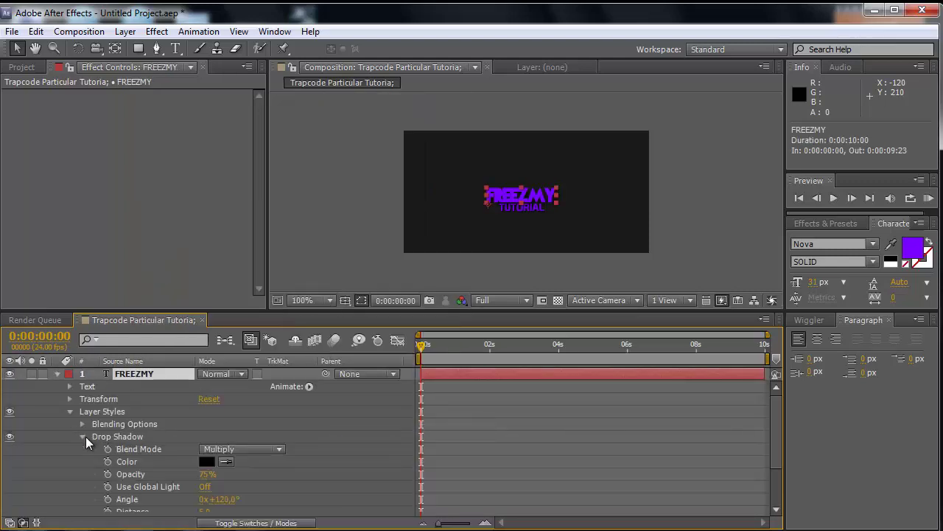
scroll(85, 436, down, 2)
click(205, 485)
text(1)
key(shift+Tab)
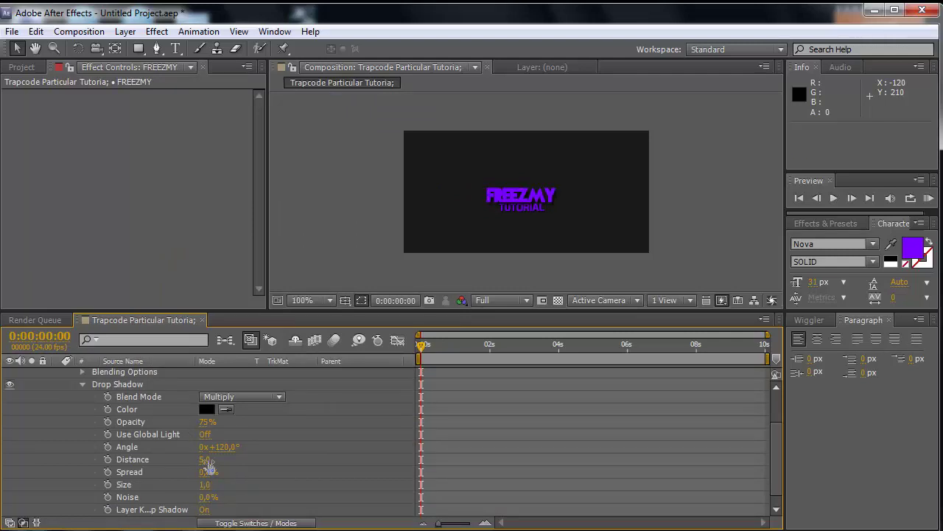
text(1)
drag(209, 426, 346, 422)
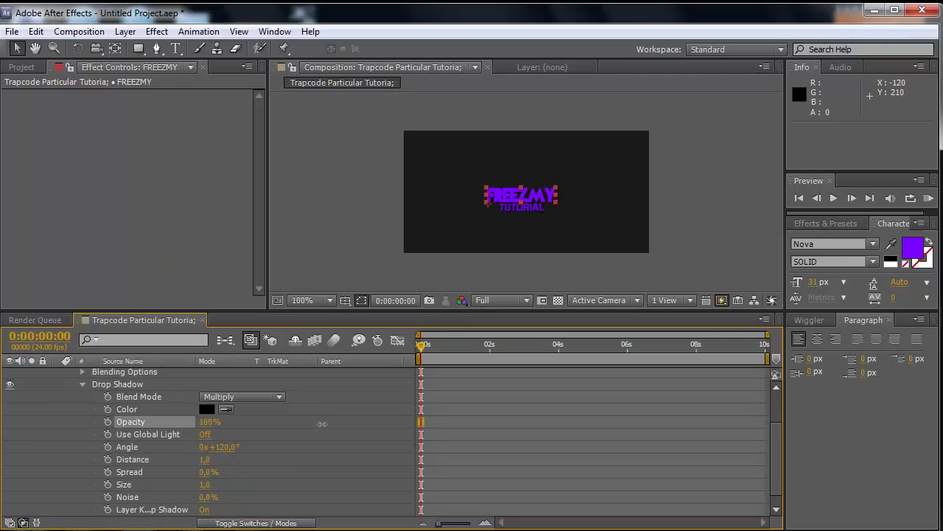
click(82, 384)
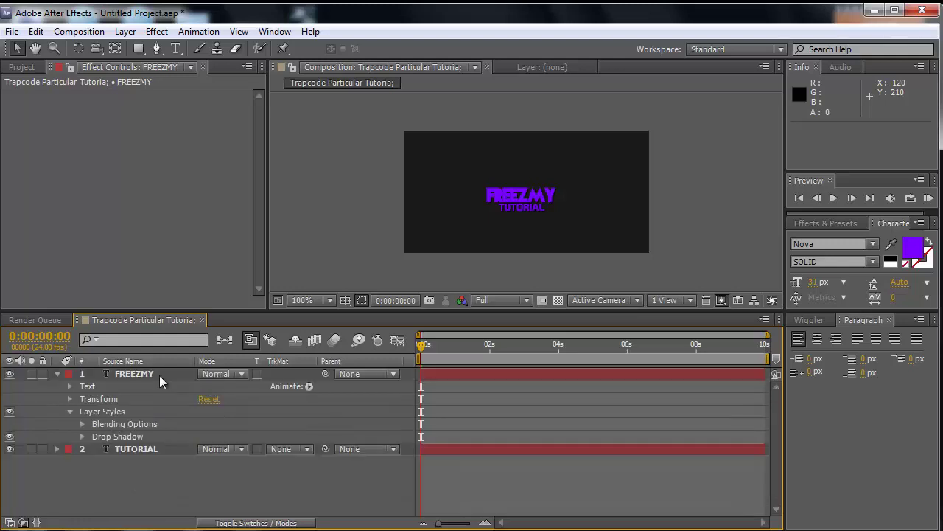
Step: Add a Gradient Overlay to FREEZMY and enlarge its scale
right_click(146, 374)
mouse_move(221, 377)
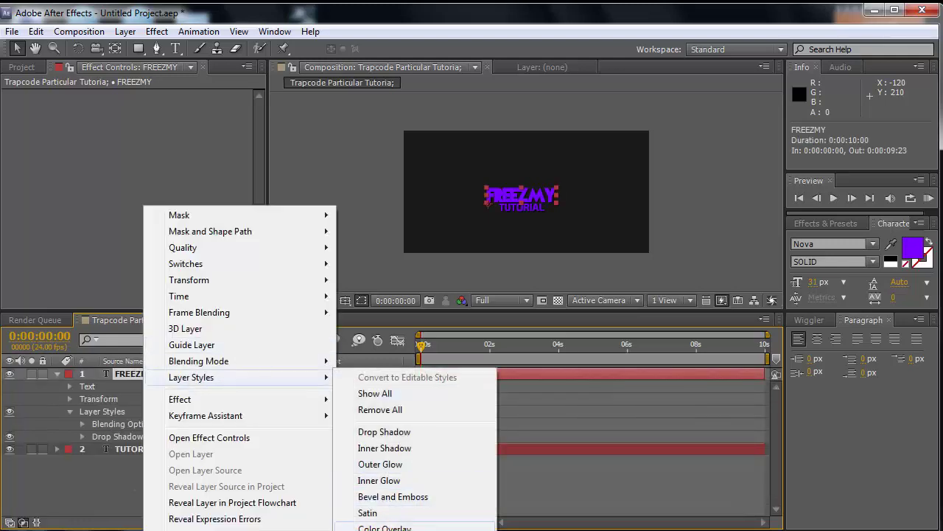
click(383, 530)
click(82, 449)
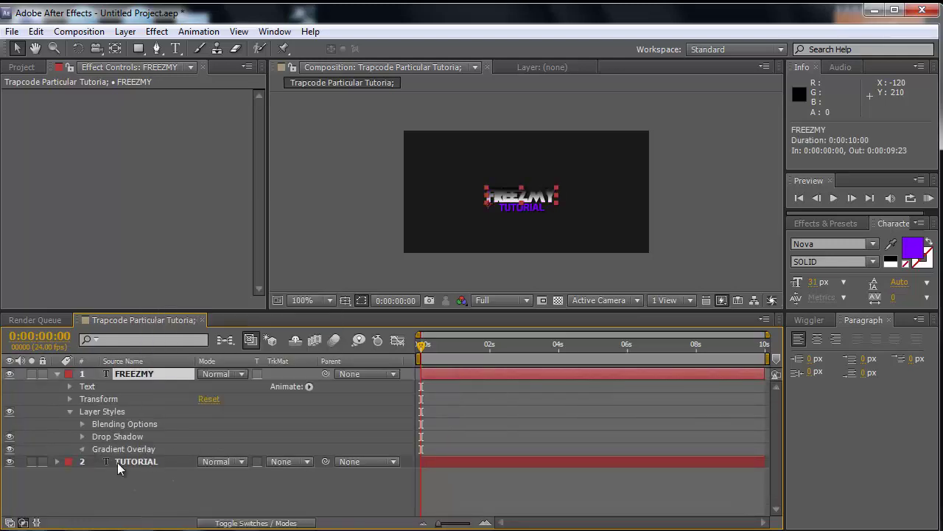
drag(210, 497, 330, 489)
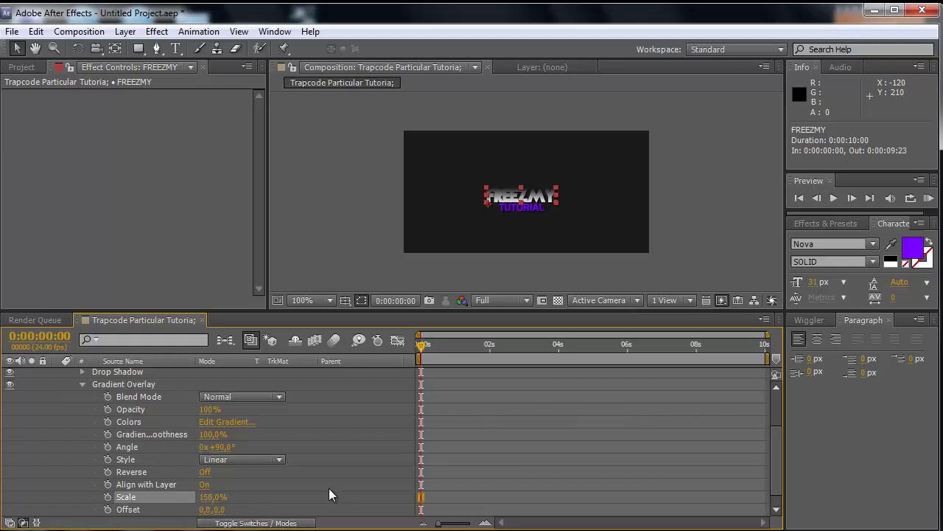
Step: Set FREEZMY's overlay gradient to black-to-purple by pasting 7900FF into the end stop
click(238, 425)
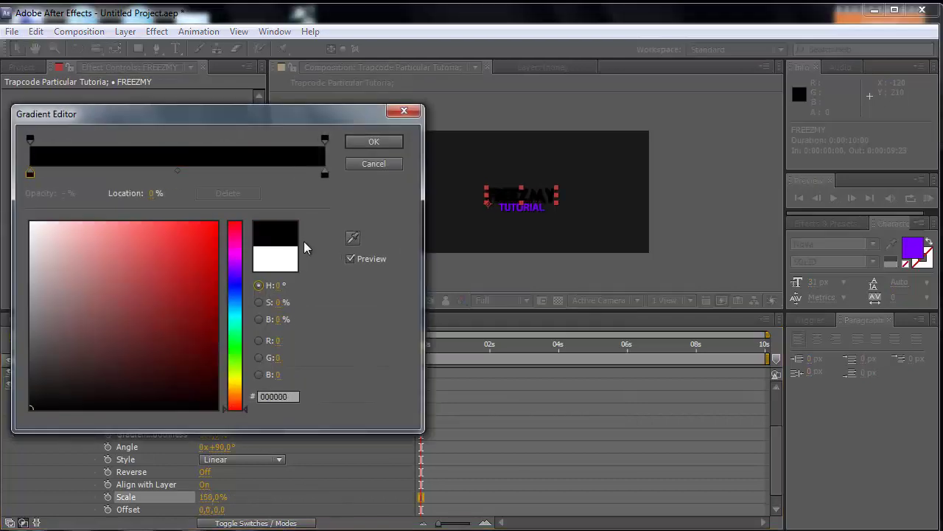
click(379, 164)
click(235, 425)
click(325, 175)
drag(162, 322, 30, 221)
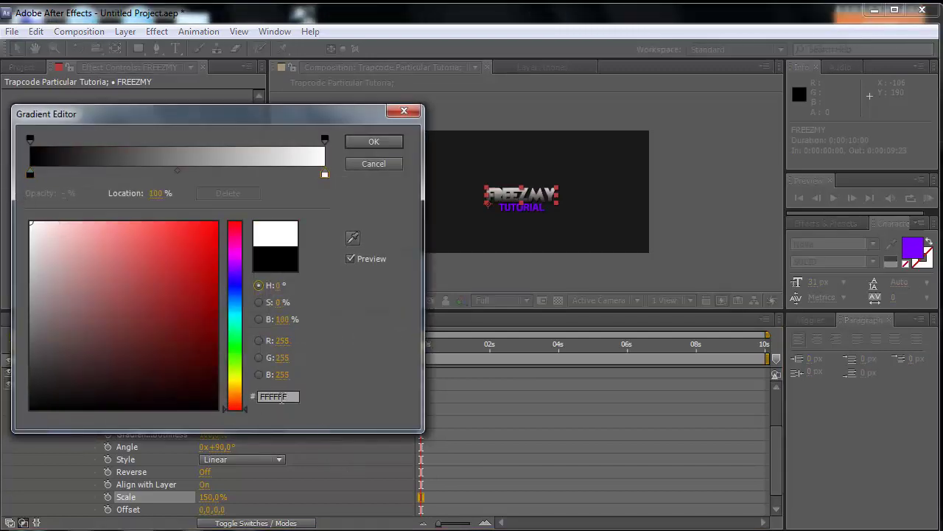
click(279, 396)
right_click(281, 398)
click(337, 467)
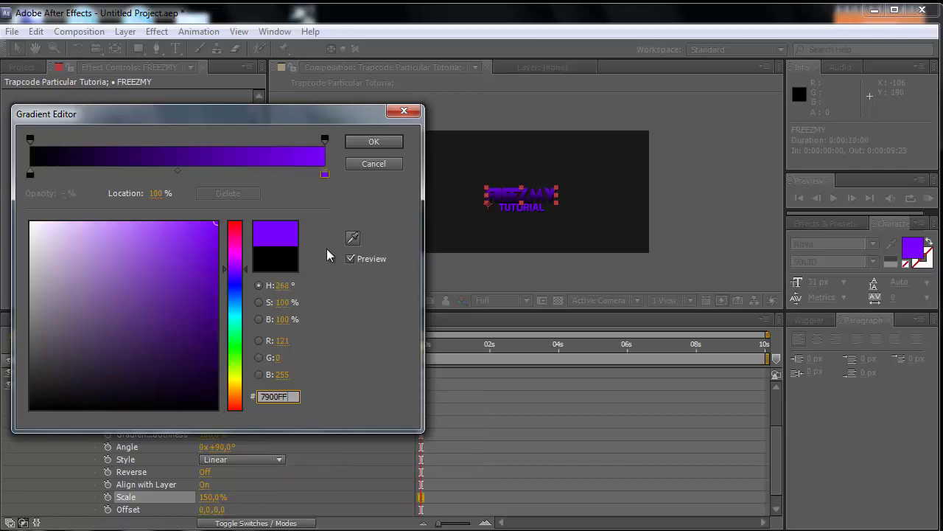
click(372, 142)
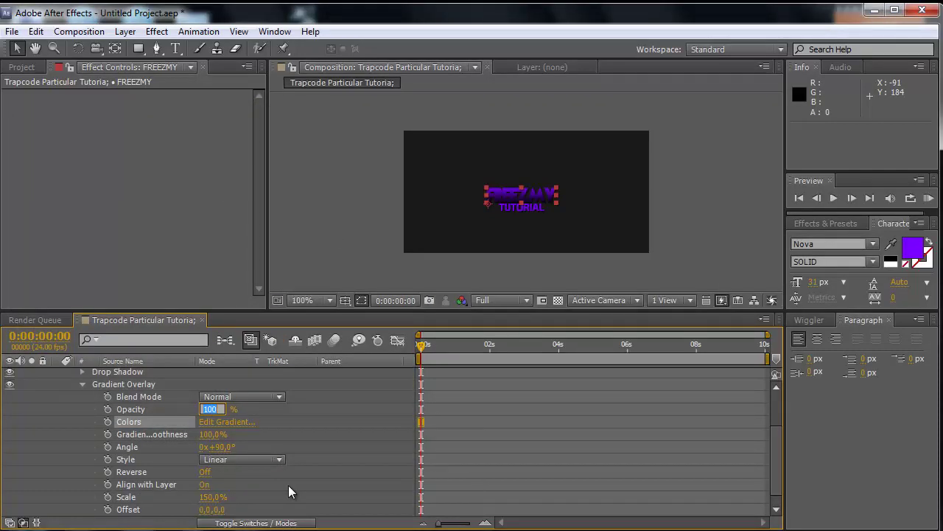
Step: Set FREEZMY's gradient overlay opacity to 50%
text(50)
click(349, 461)
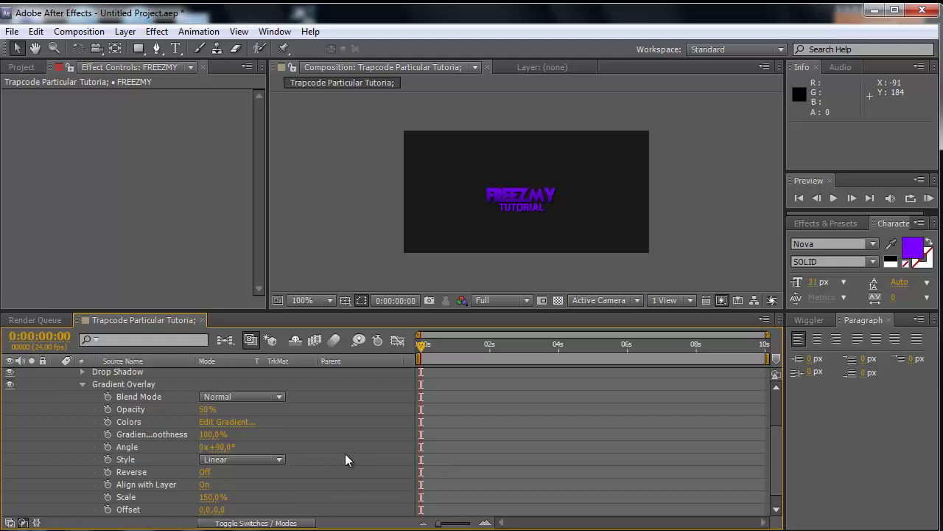
click(207, 409)
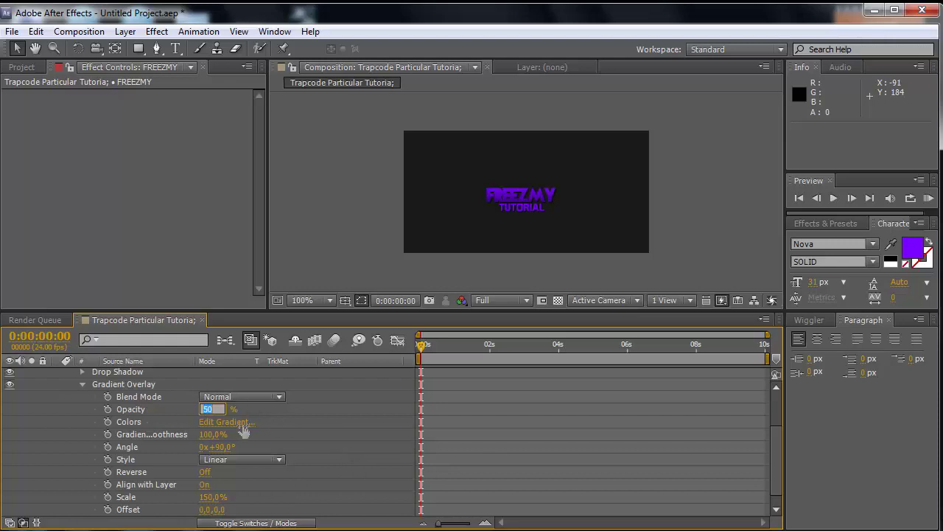
click(314, 435)
click(82, 384)
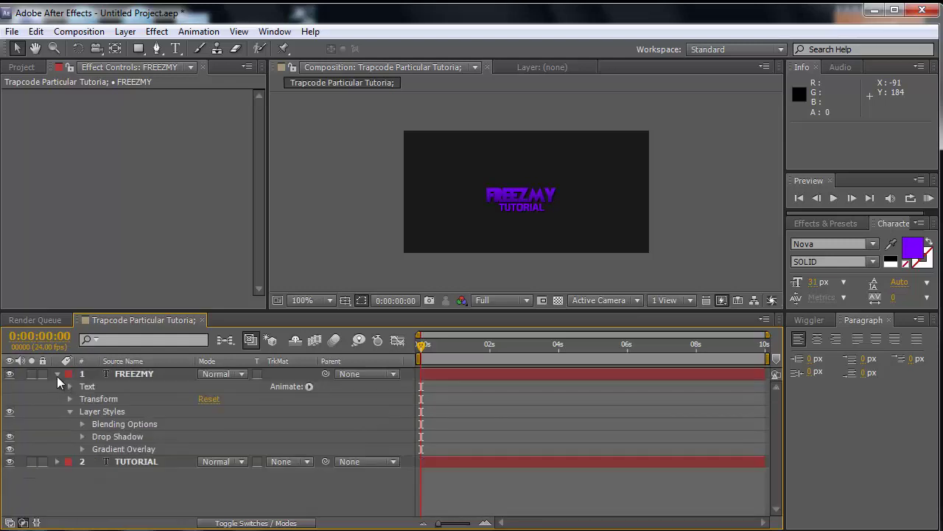
Step: Collapse FREEZMY and set TUTORIAL's Gradient Overlay opacity to 30%
click(69, 411)
click(57, 374)
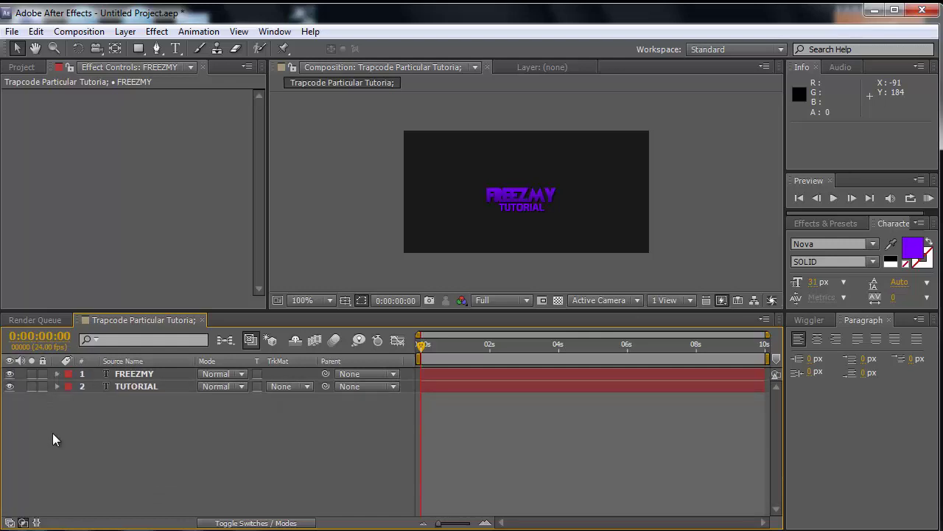
click(55, 390)
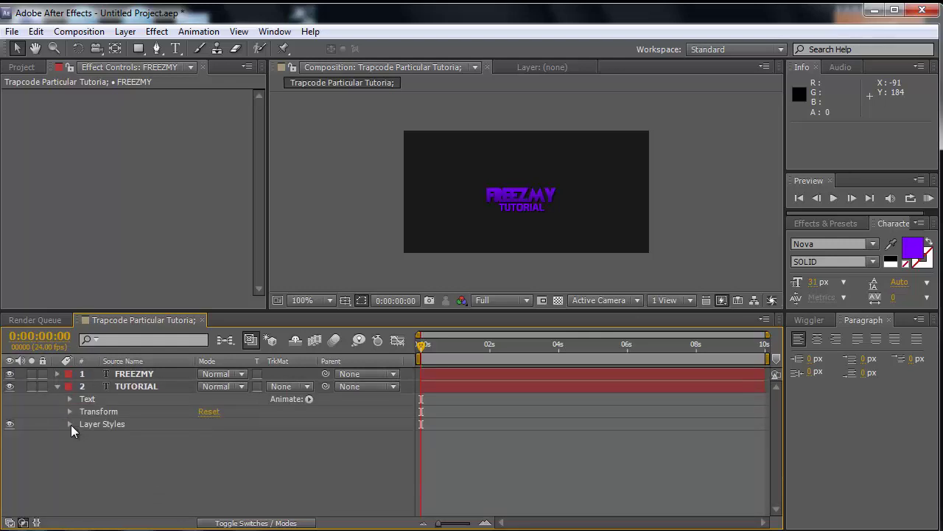
click(70, 423)
click(82, 461)
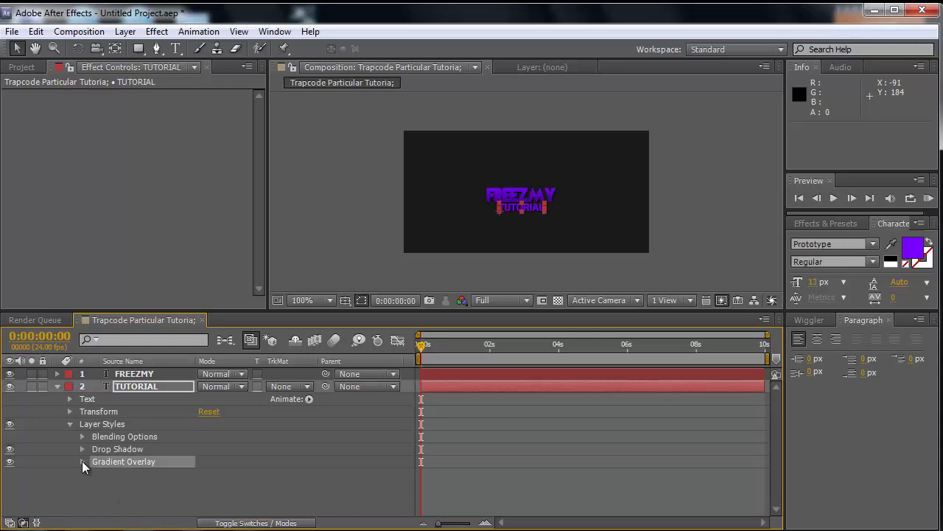
drag(206, 412, 209, 409)
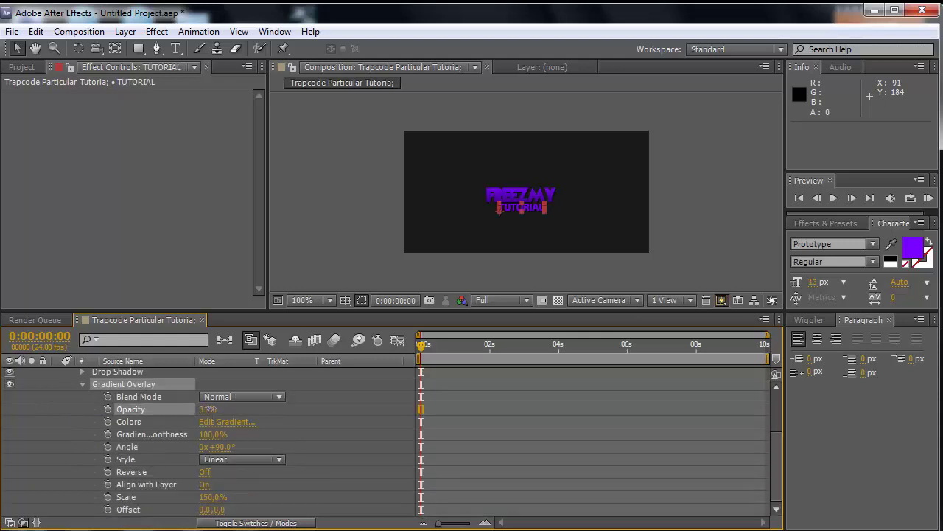
click(274, 414)
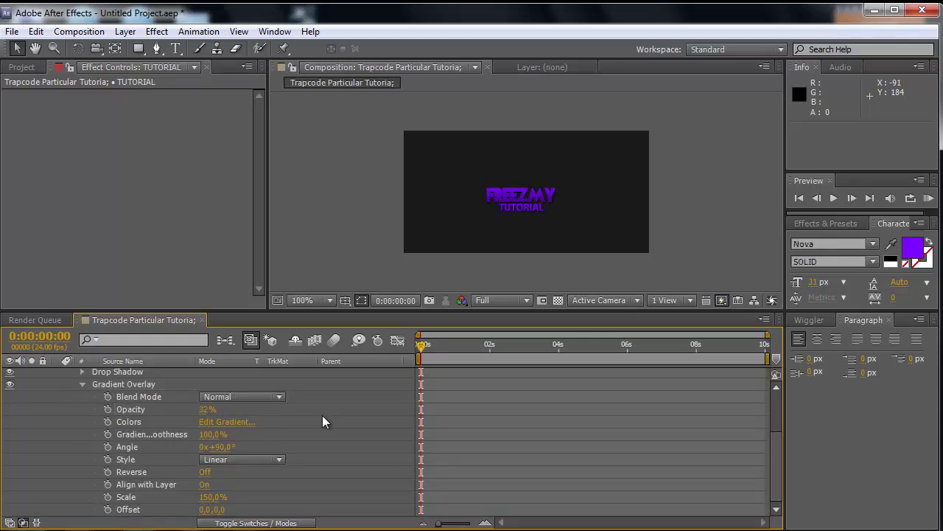
click(207, 409)
key(Return)
click(82, 384)
Step: Collapse the TUTORIAL layer properties and select all of the TUTORIAL text for editing
click(70, 424)
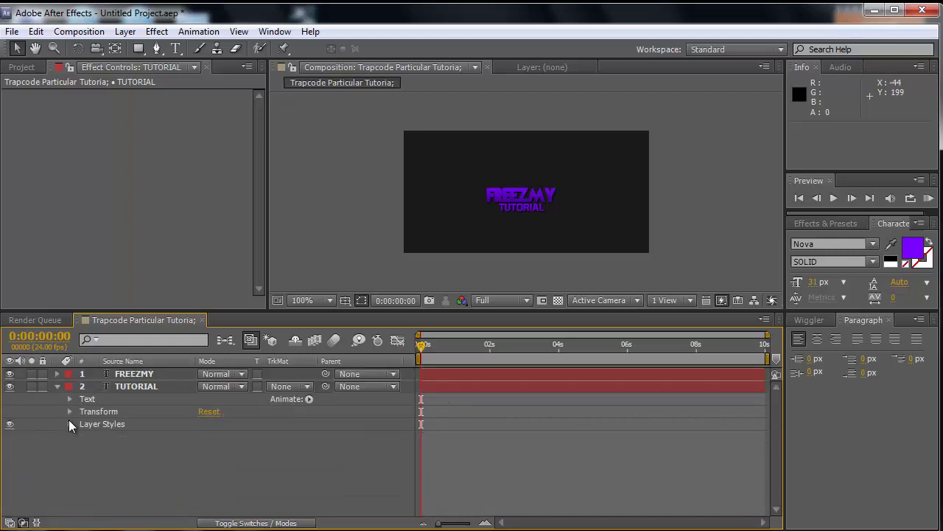
click(55, 387)
click(525, 204)
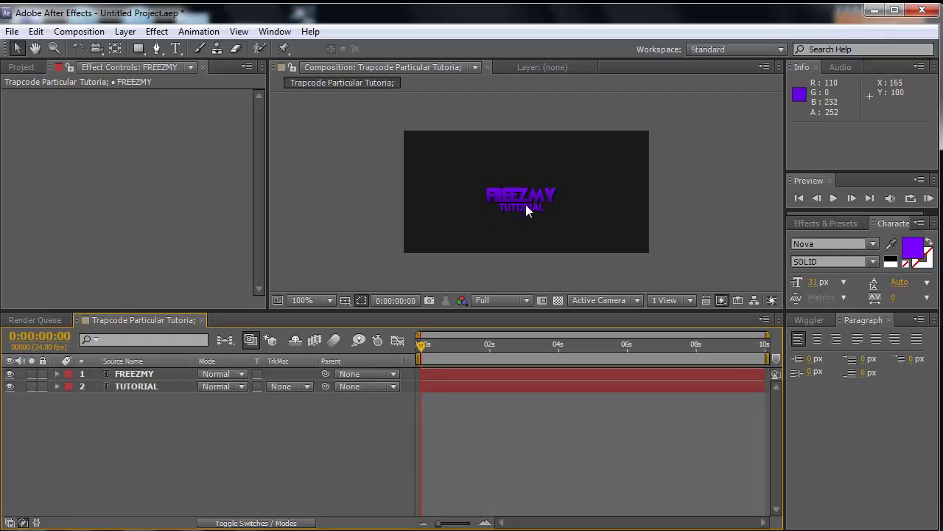
click(177, 48)
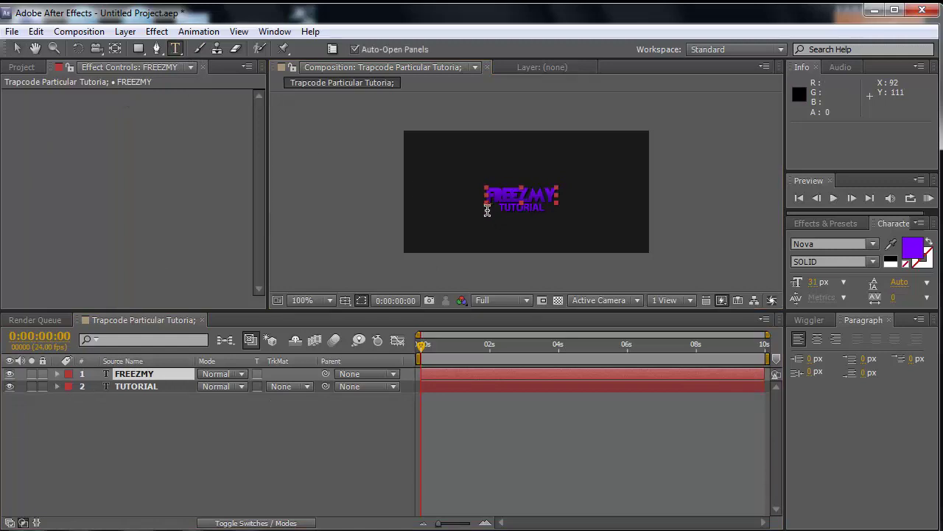
click(516, 207)
key(ctrl+a)
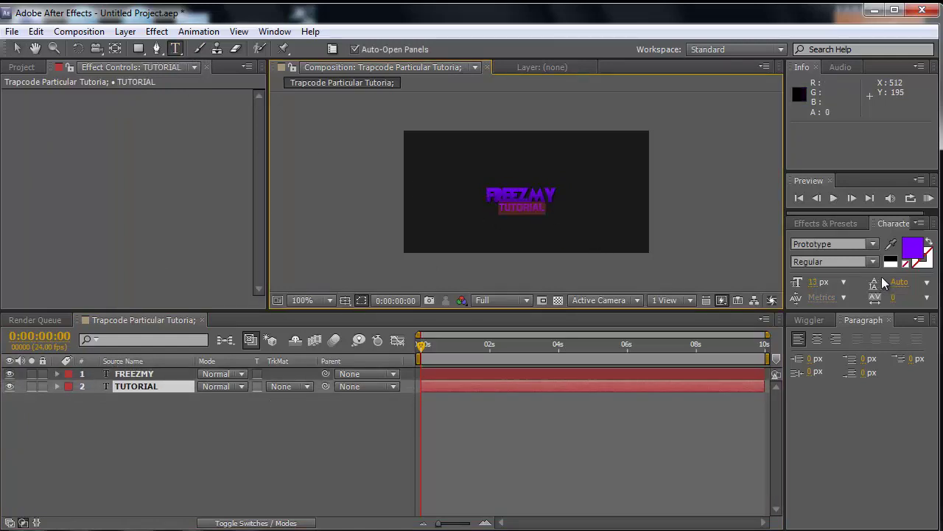
Step: Change the TUTORIAL text to the Nova font at 17 px
click(839, 244)
click(839, 244)
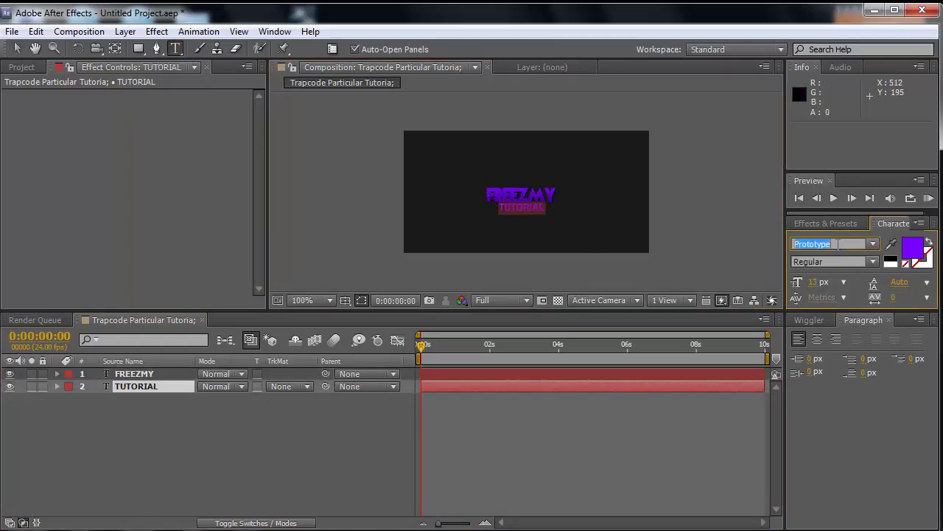
text(Nova)
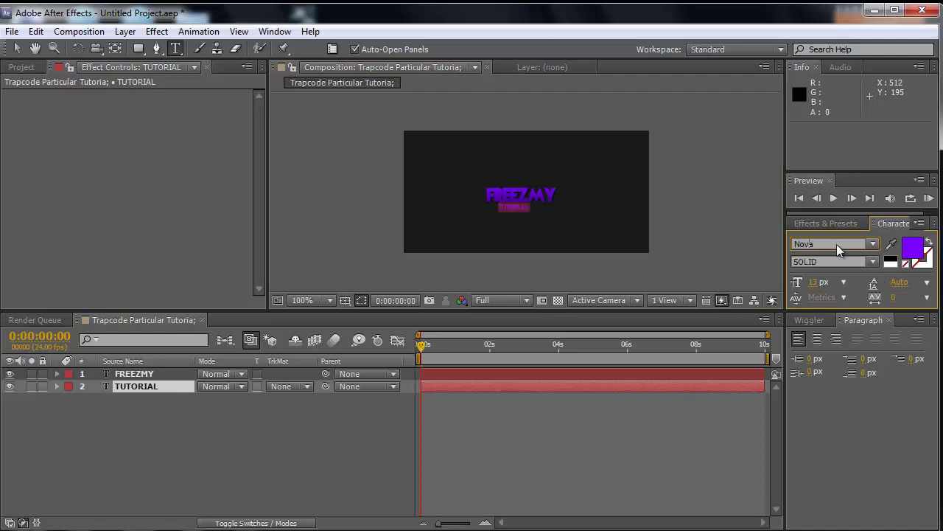
click(346, 429)
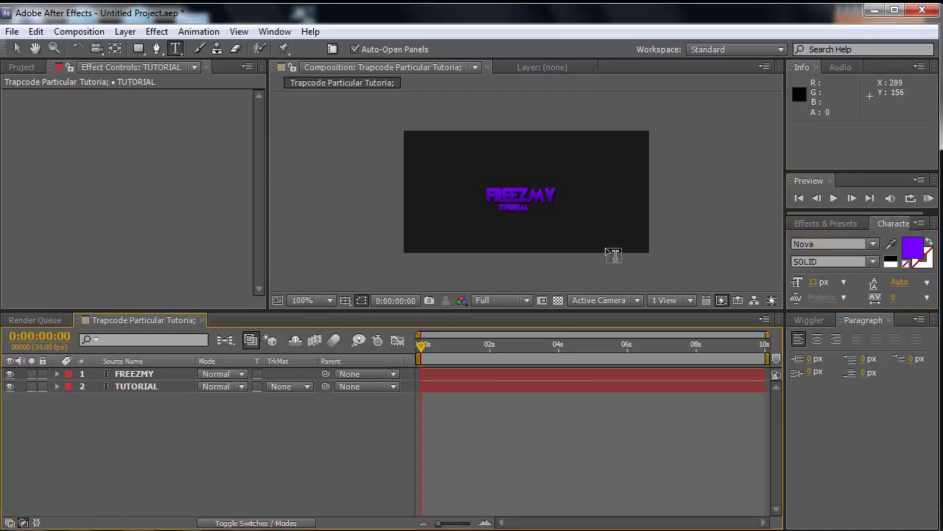
double_click(516, 207)
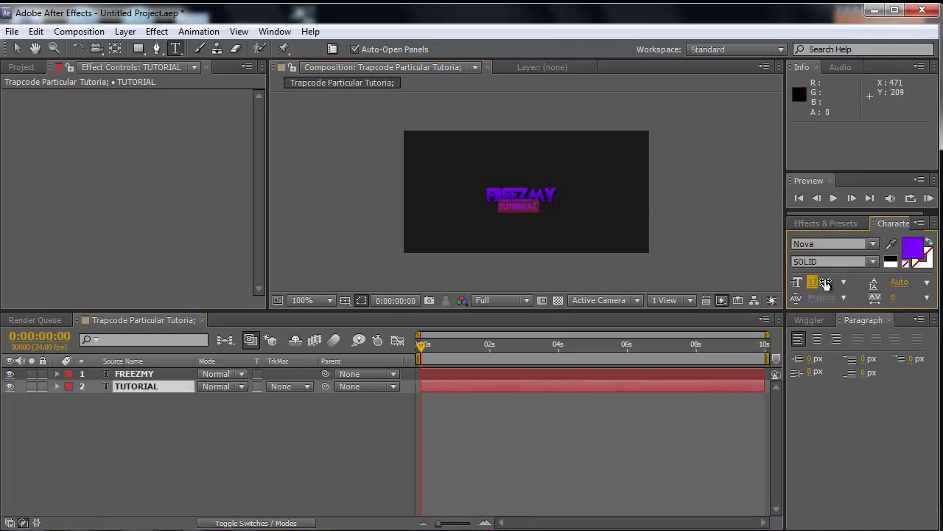
text(17)
key(Return)
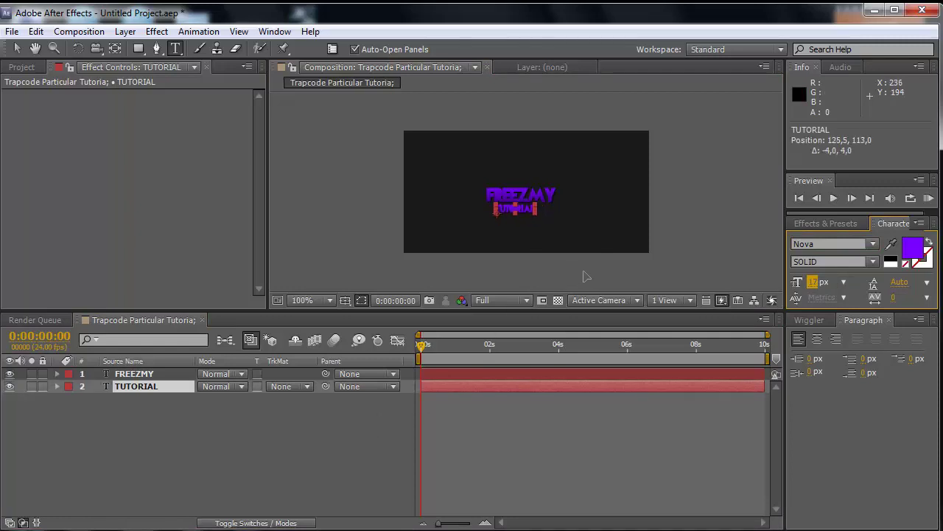
Step: Nudge the TUTORIAL text slightly right so it centres under FREEZMY
key(Right)
key(Right)
key(Right)
key(Right)
key(Right)
key(Right)
key(Right)
key(Right)
key(Right)
key(Up)
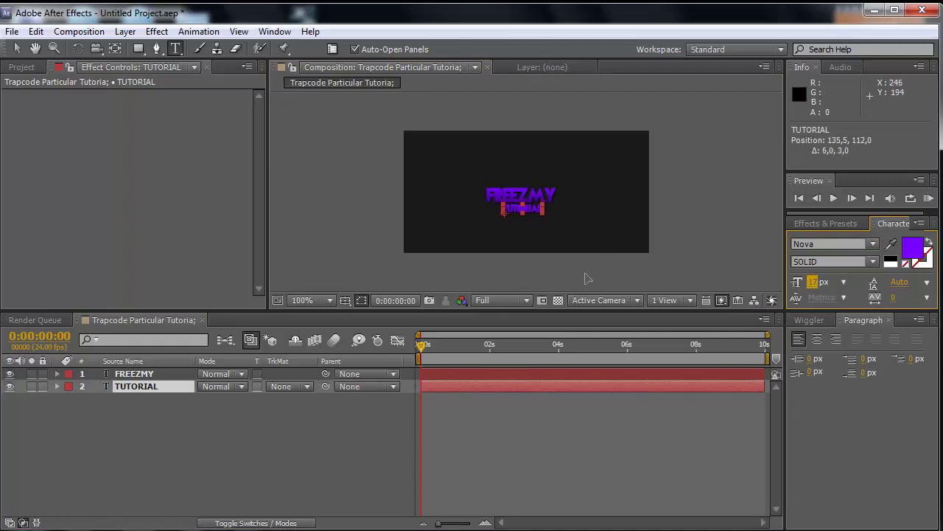
click(225, 473)
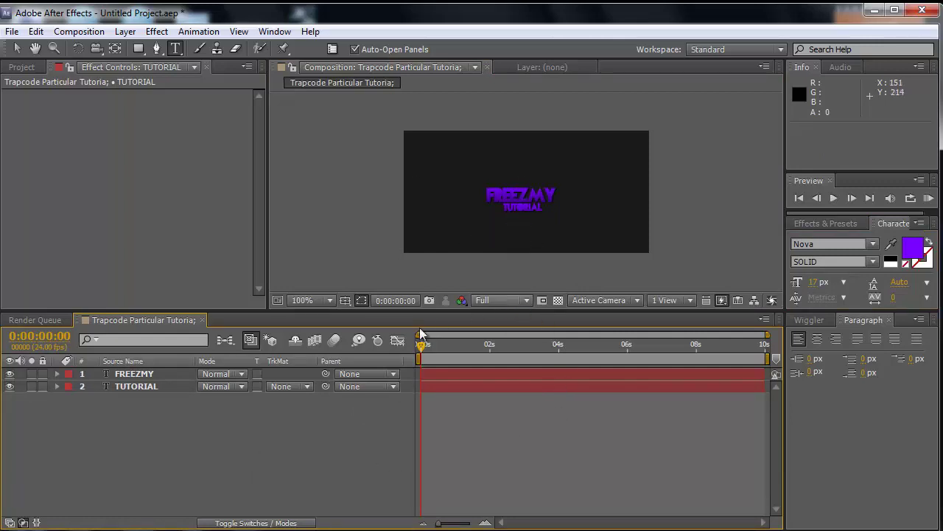
click(532, 206)
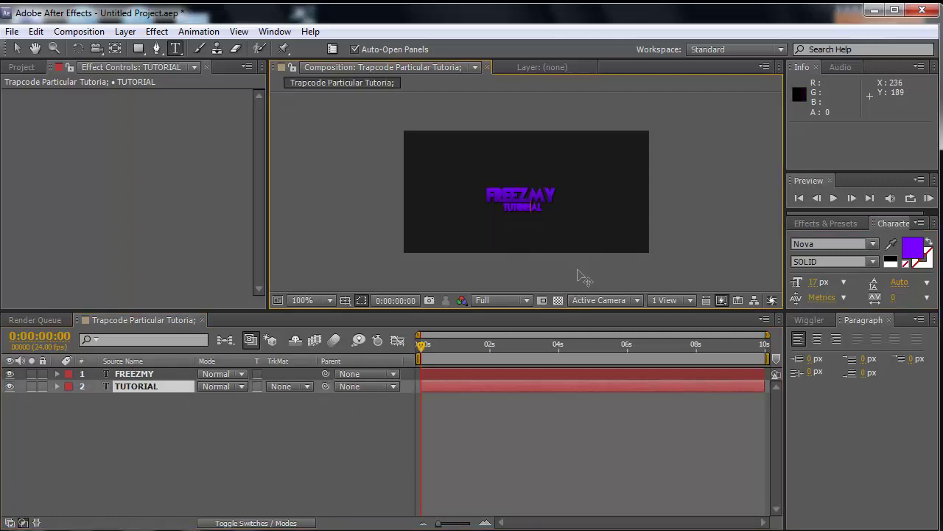
Step: Add a light layer named 'Emitter' to the composition
click(243, 427)
right_click(118, 418)
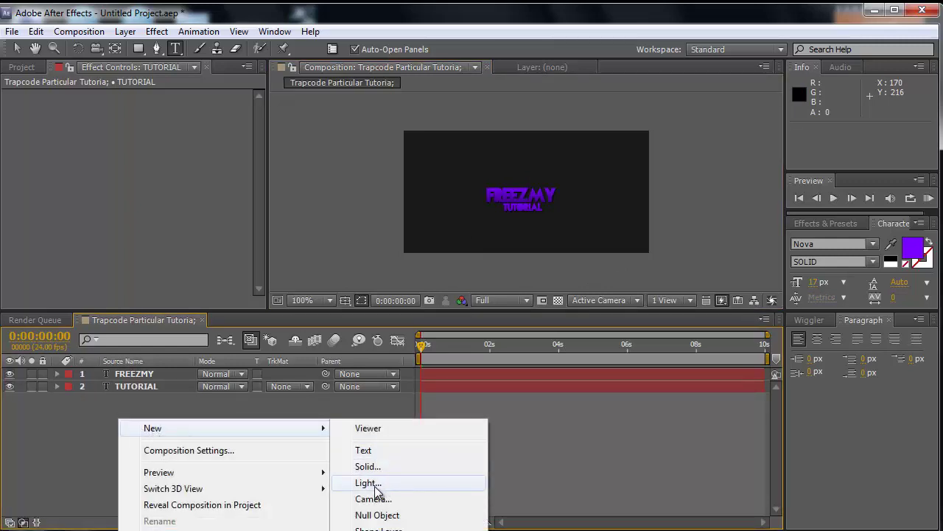
click(368, 483)
text(Emitter)
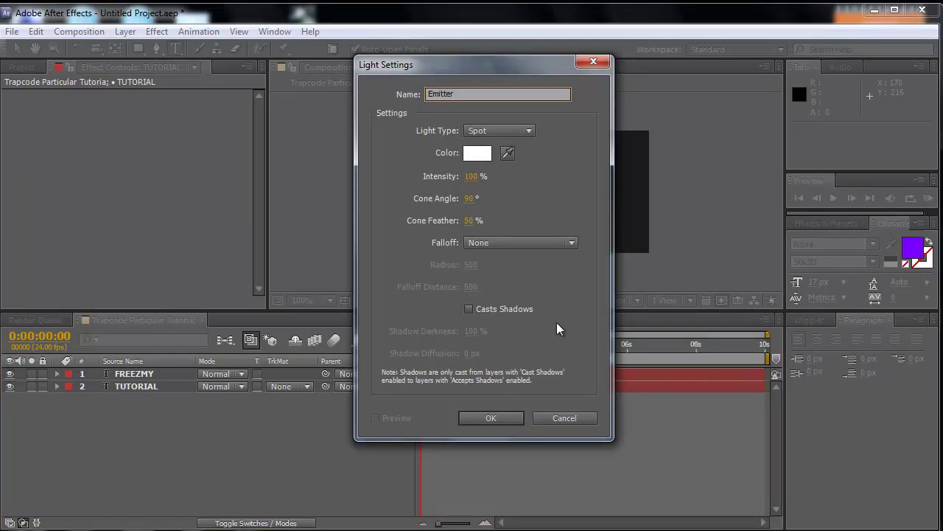
click(476, 417)
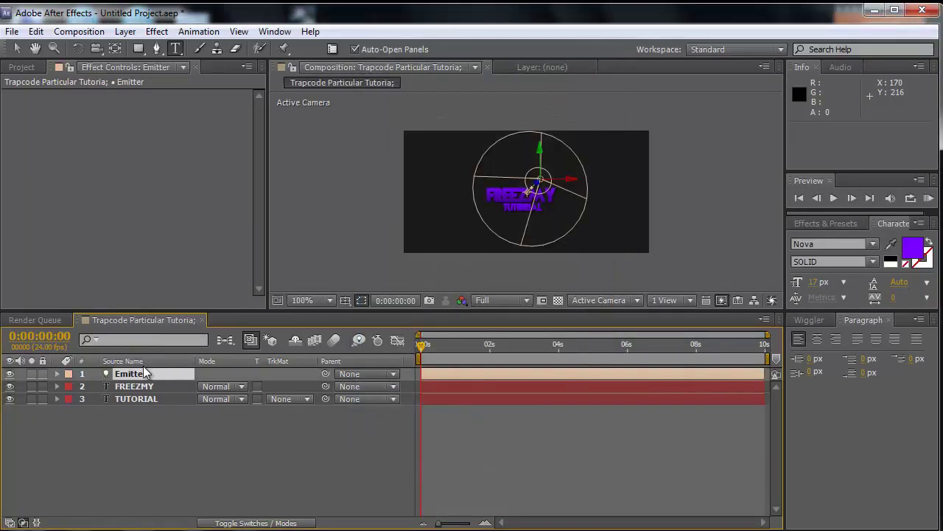
Step: Start a new 333×166 px solid and name it 'Particular'
right_click(123, 429)
mouse_move(177, 442)
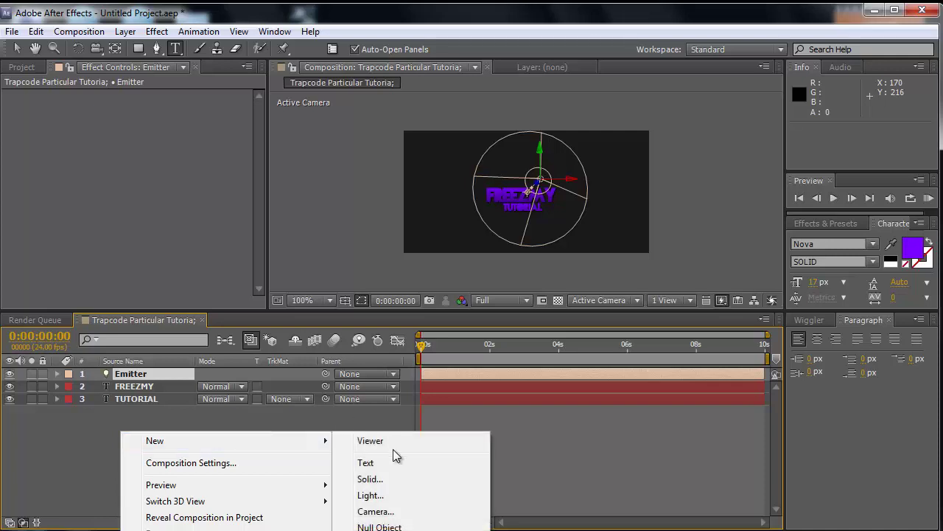
click(378, 481)
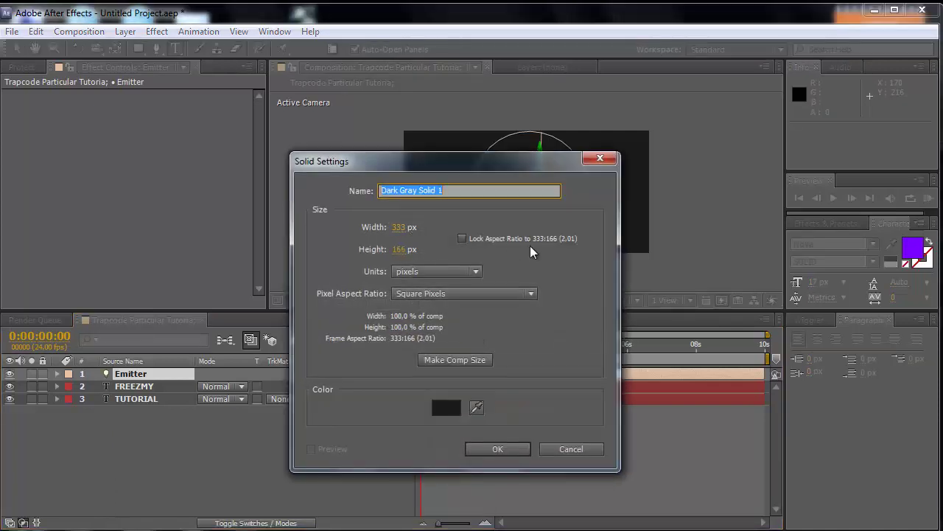
text(Particula)
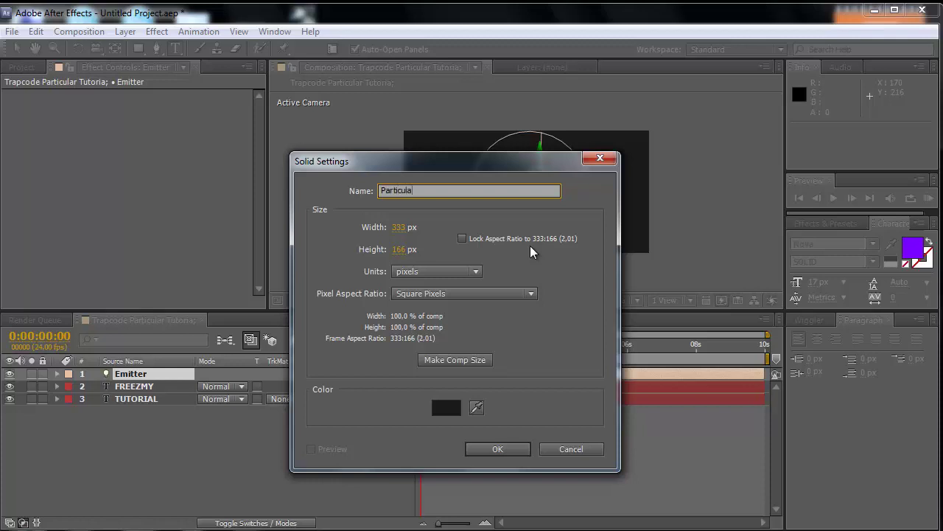
text(r)
Step: Create the 'Particular' solid, apply Trapcode Particular, and scrub to 0:00:01:05 to see particles
click(498, 448)
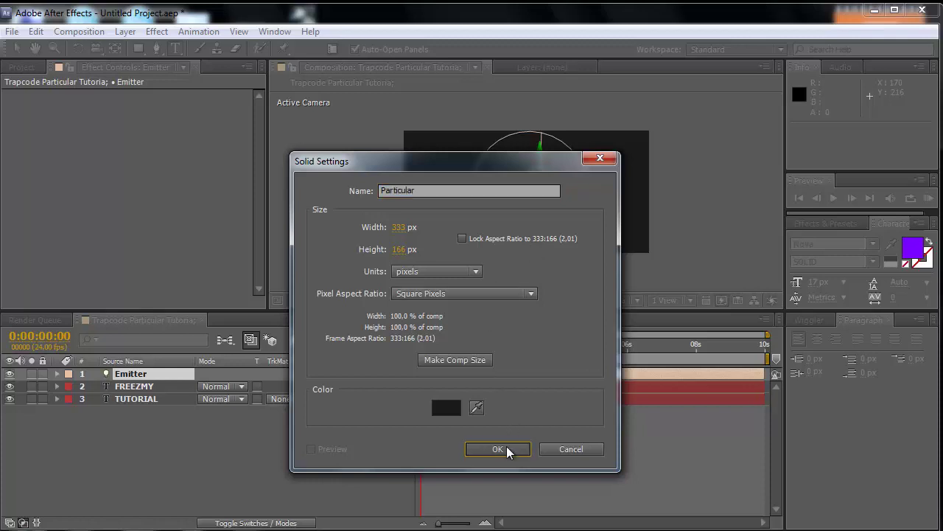
click(157, 31)
mouse_move(227, 317)
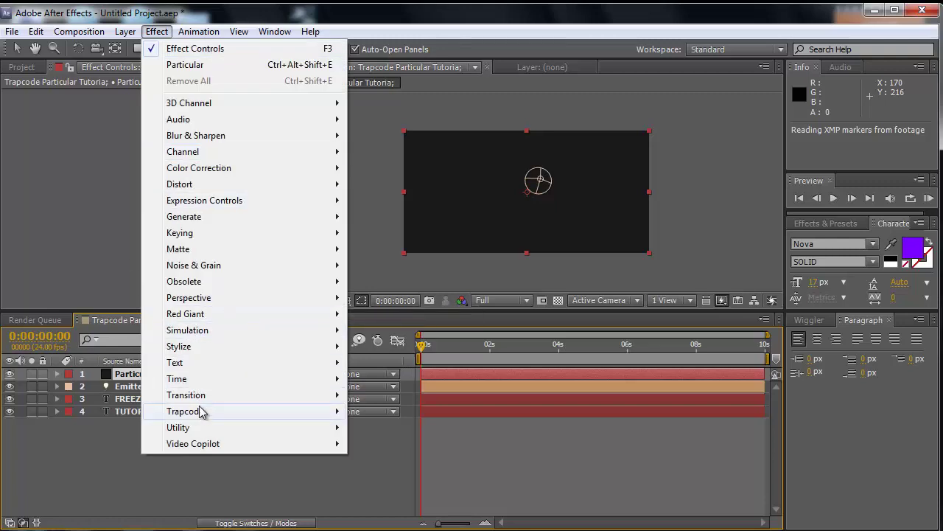
mouse_move(211, 413)
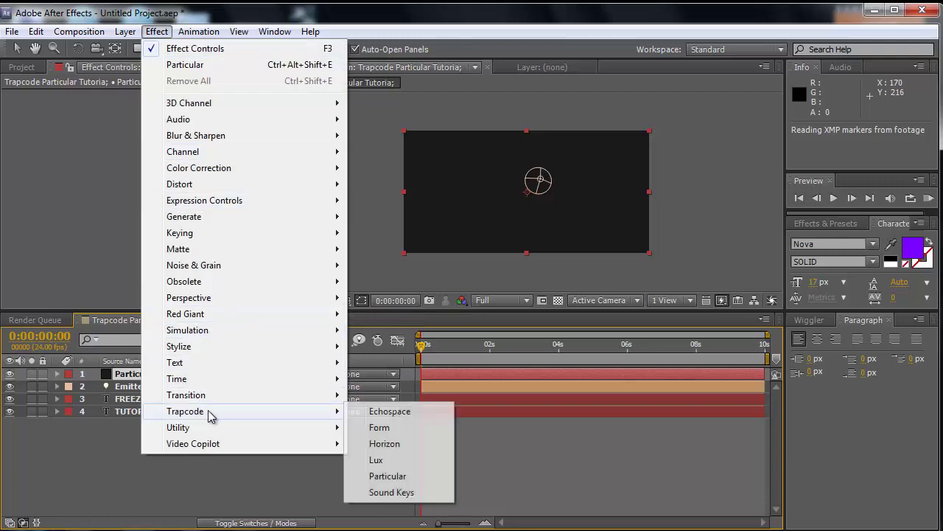
click(406, 476)
drag(421, 352, 462, 353)
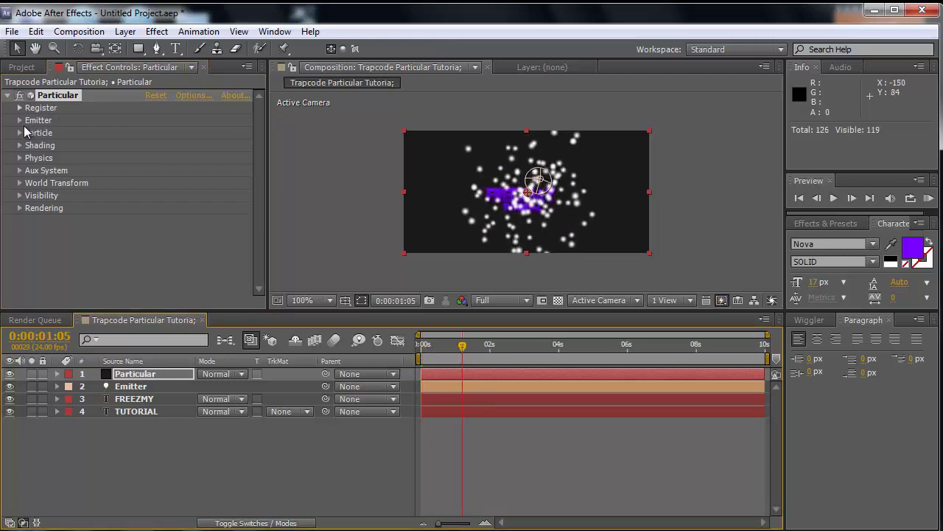
Step: Set Emitter Type to Light(s), Particles/sec to 70, and an initial velocity of 50
click(20, 120)
scroll(201, 127, down, 1)
click(201, 122)
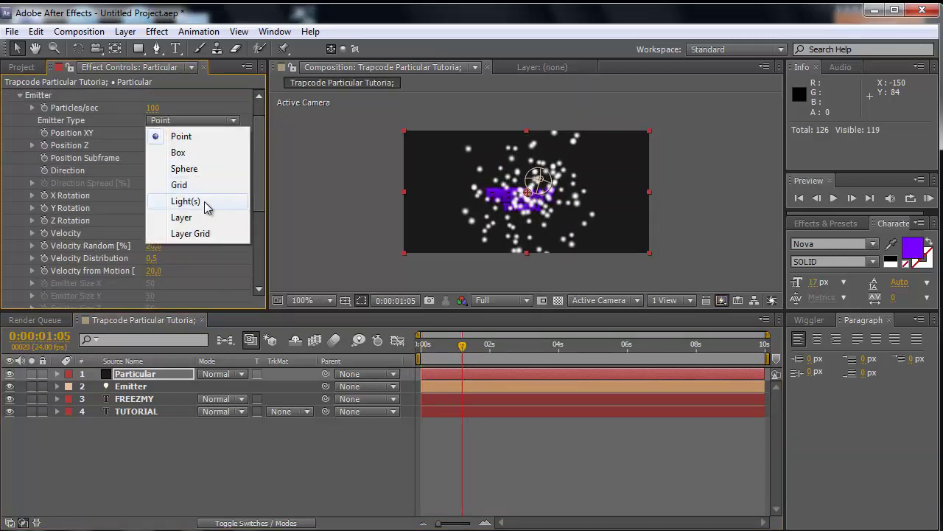
click(209, 203)
click(156, 108)
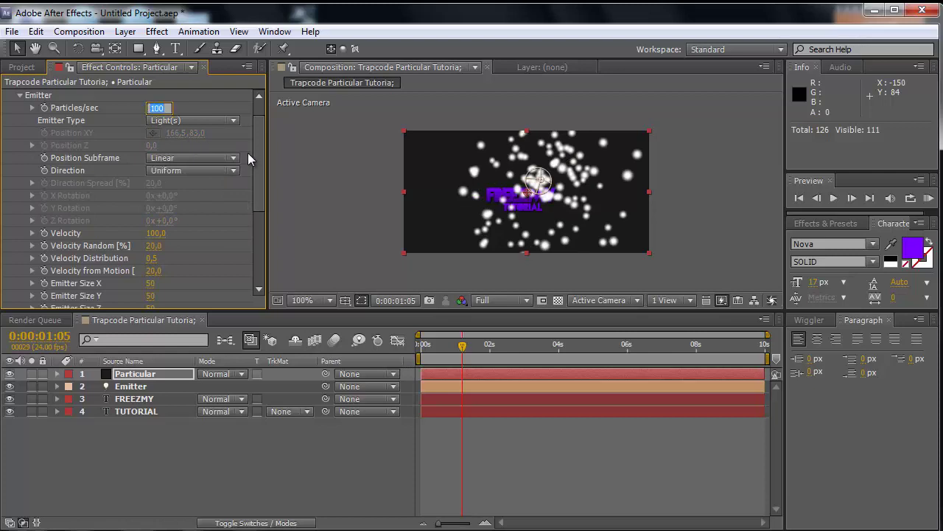
text(70)
key(Return)
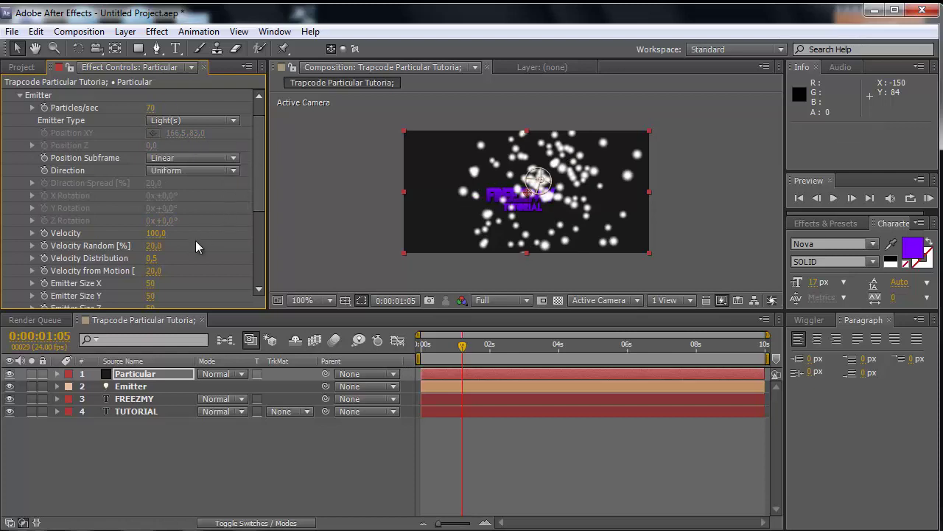
scroll(195, 240, down, 1)
click(158, 200)
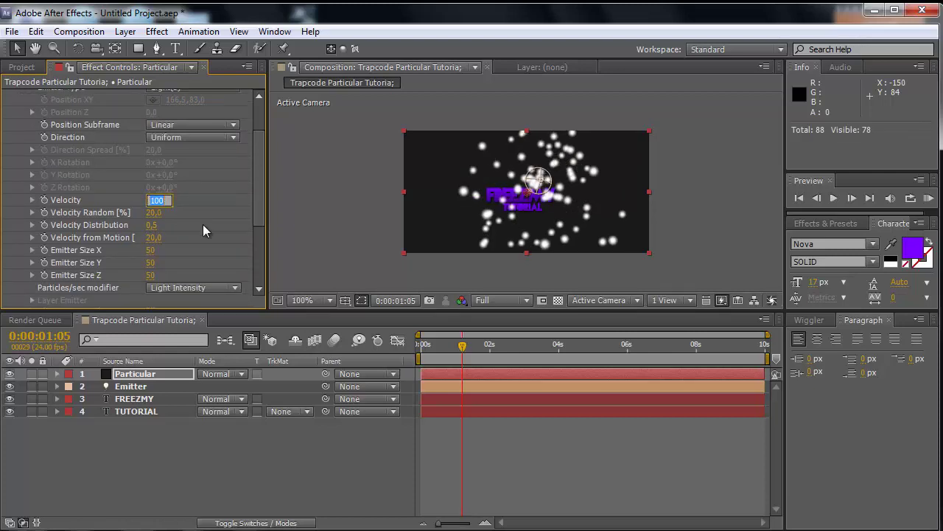
text(50)
key(Return)
Step: Set Emitter Size X, Y and Z all to 0
click(151, 250)
text(0)
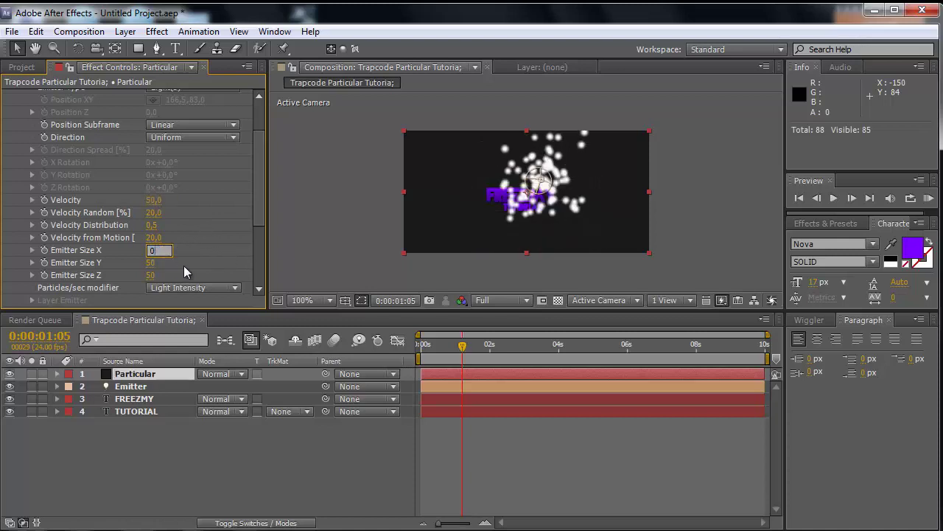
key(Tab)
text(0)
key(Tab)
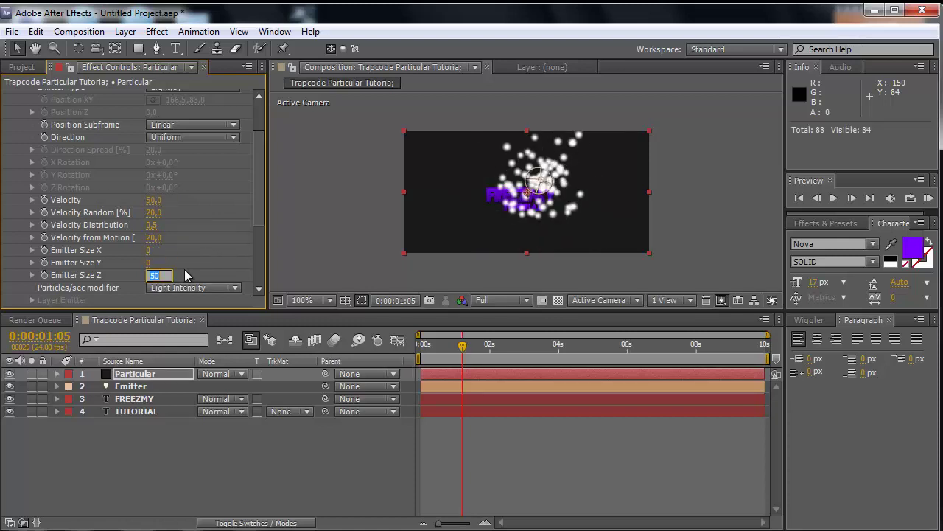
text(0)
key(Return)
Step: Adjust the particle velocity, settling it at 17
click(157, 200)
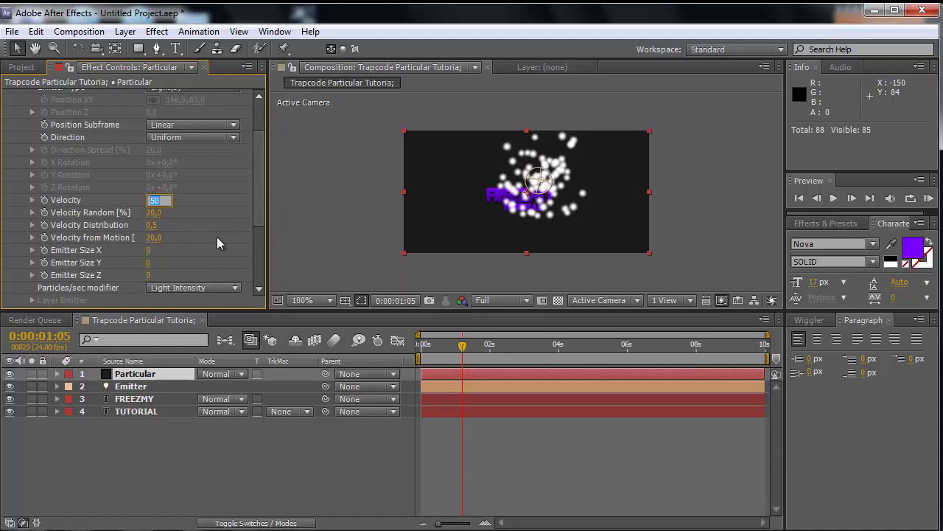
text(20)
key(Return)
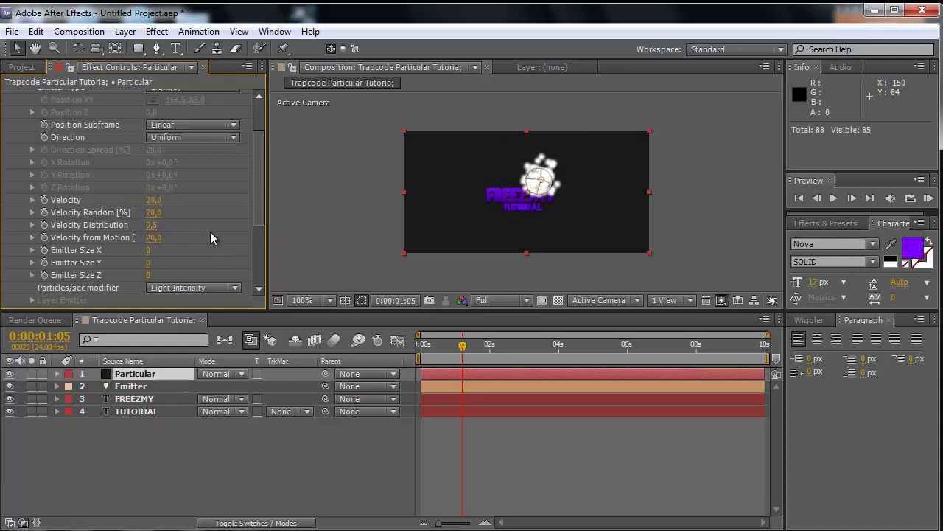
text(2)
text(1717)
key(Return)
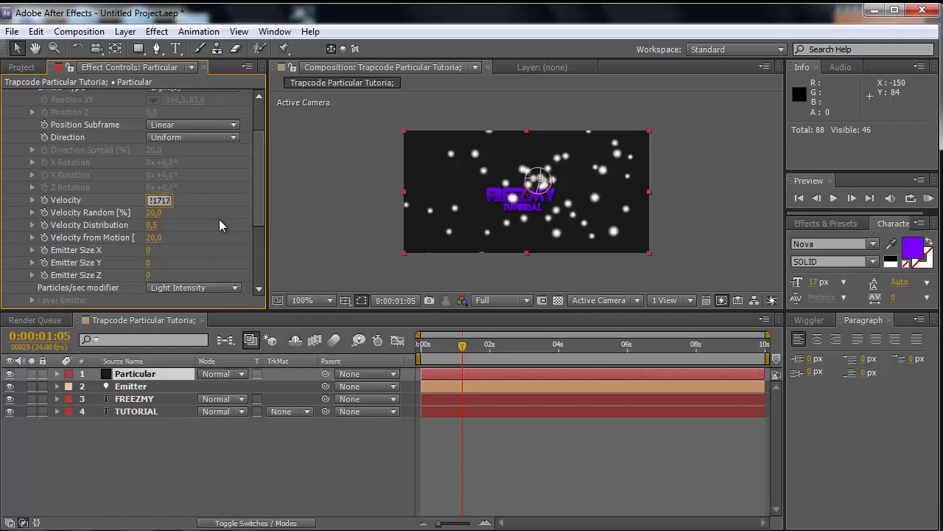
click(160, 200)
text(17)
key(Return)
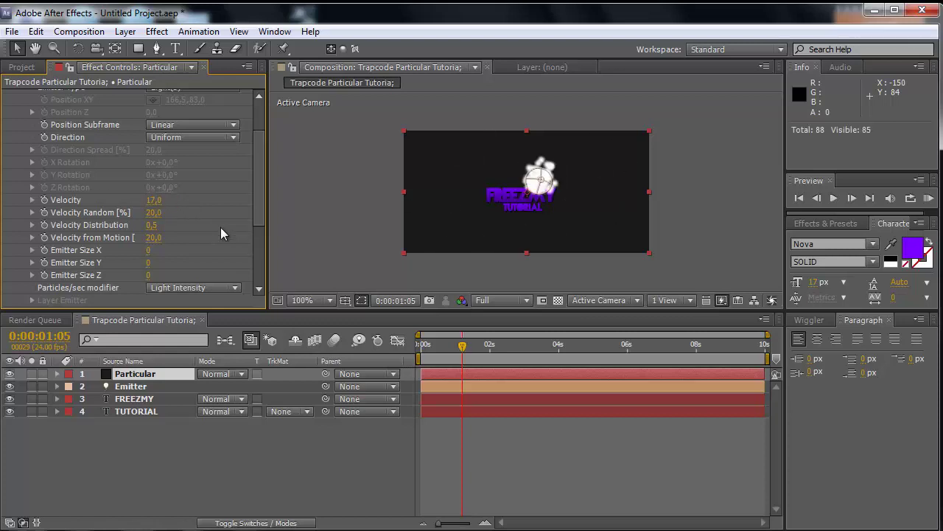
Step: Expand the Particle settings and set Particle Type to Star (No DOF)
scroll(34, 111, up, 4)
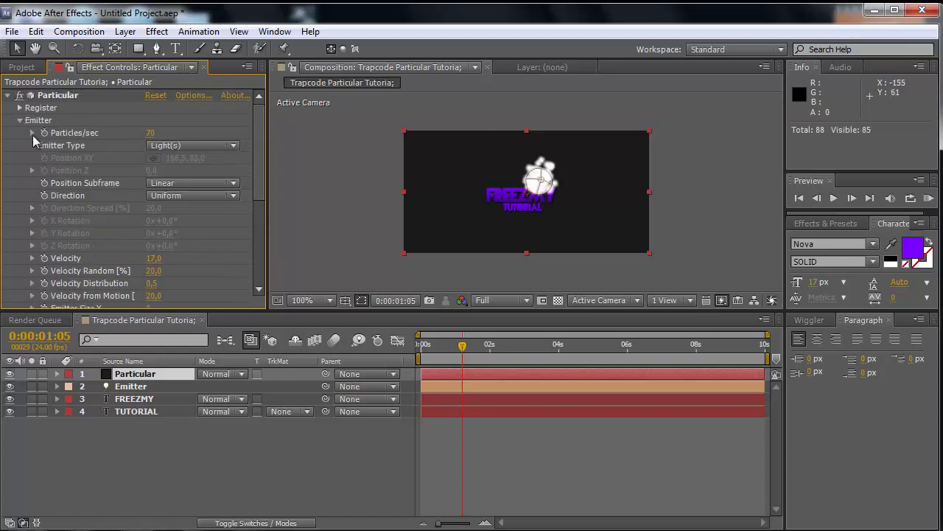
click(20, 120)
click(20, 132)
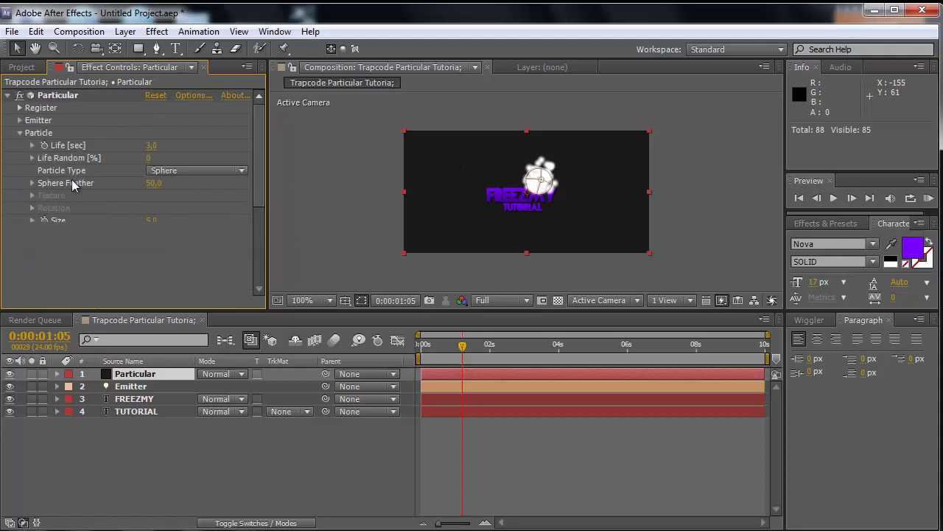
scroll(110, 177, down, 2)
click(194, 133)
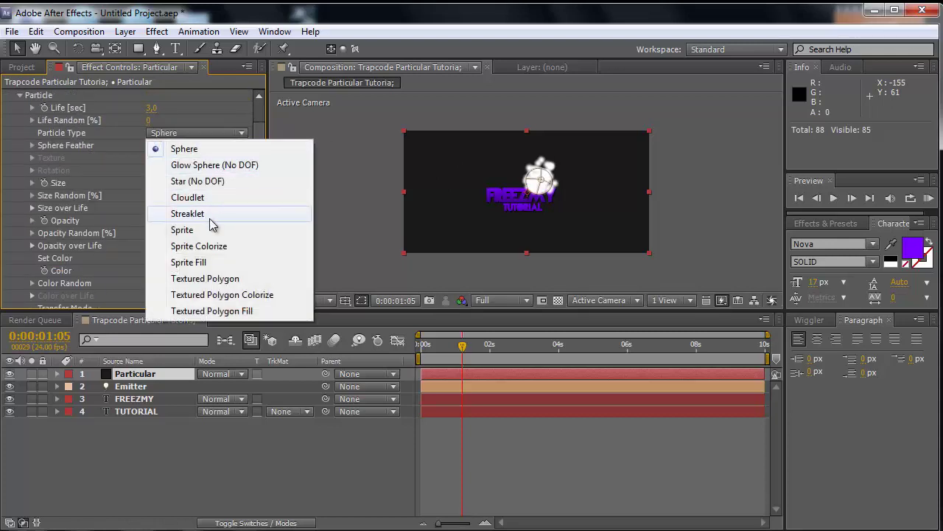
click(206, 180)
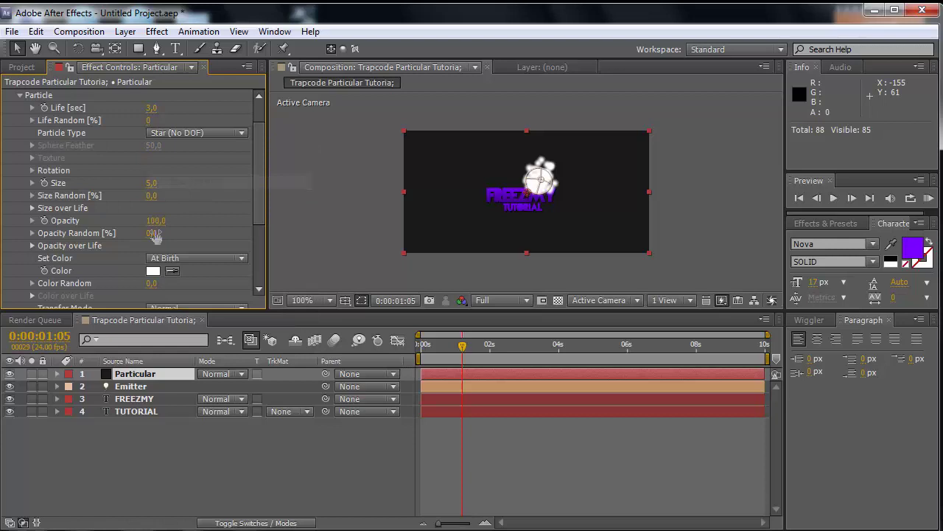
Step: Set the star size to 2, keep particle life at 3 seconds, and preview the spread
click(151, 182)
text(3)
key(Return)
click(151, 107)
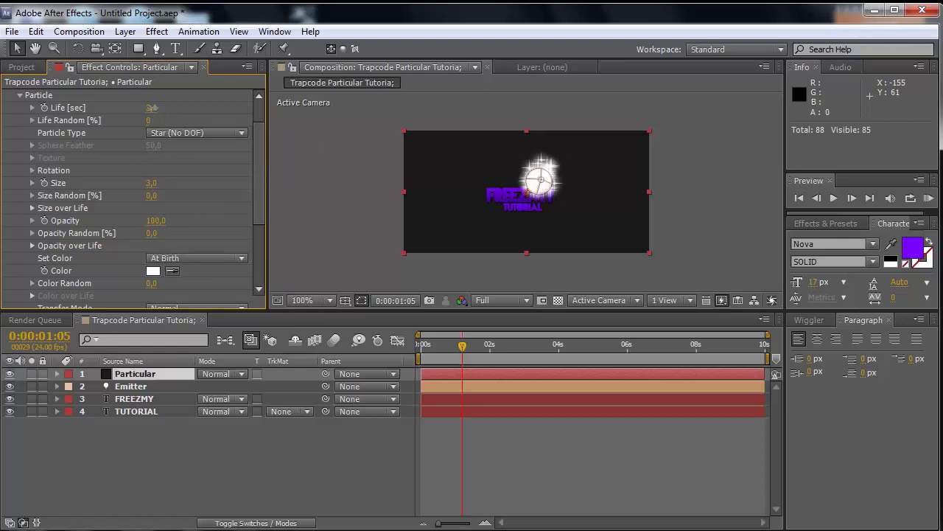
text(2)
key(Return)
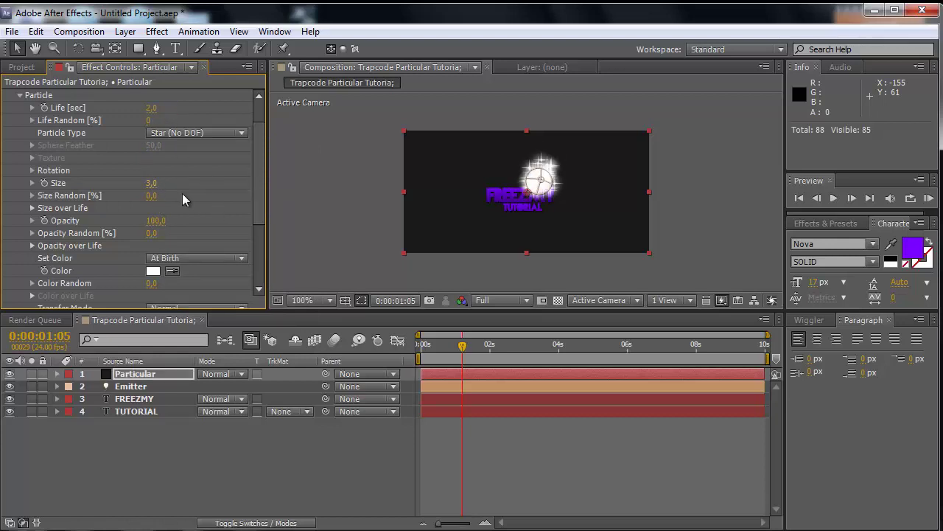
click(151, 183)
text(2)
key(Return)
click(153, 107)
key(Return)
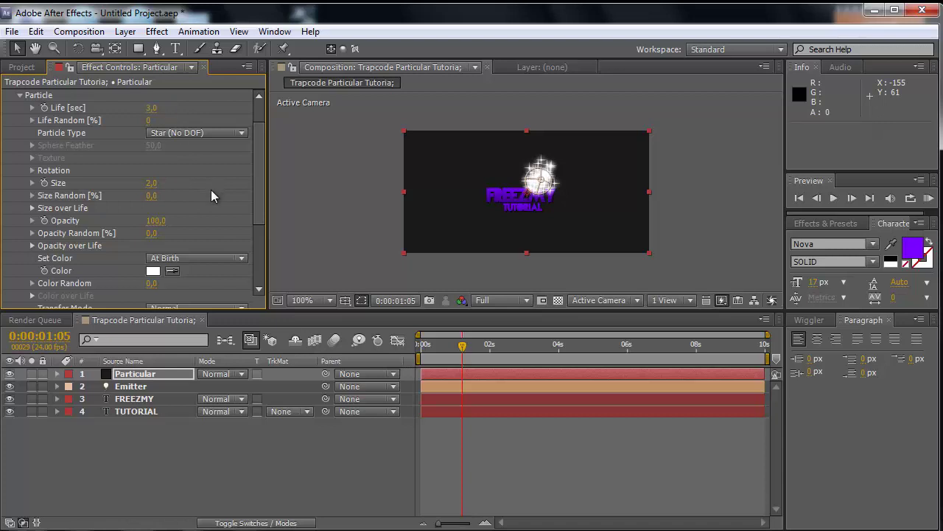
mouse_move(462, 349)
mouse_down()
mouse_move(652, 345)
mouse_move(459, 346)
mouse_up()
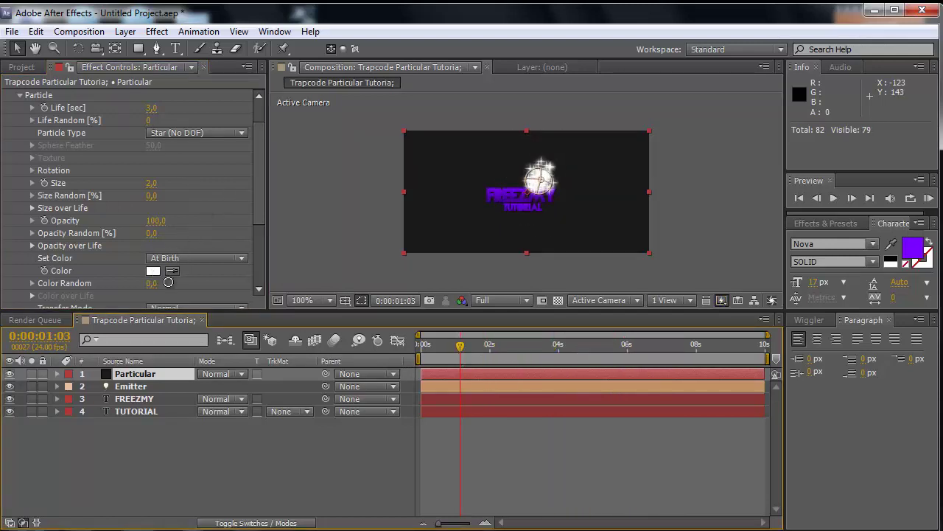
click(154, 270)
Step: Set the particle colour to purple 6E00E7 and toggle the Emitter layer's visibility off and on
text(7900FF)
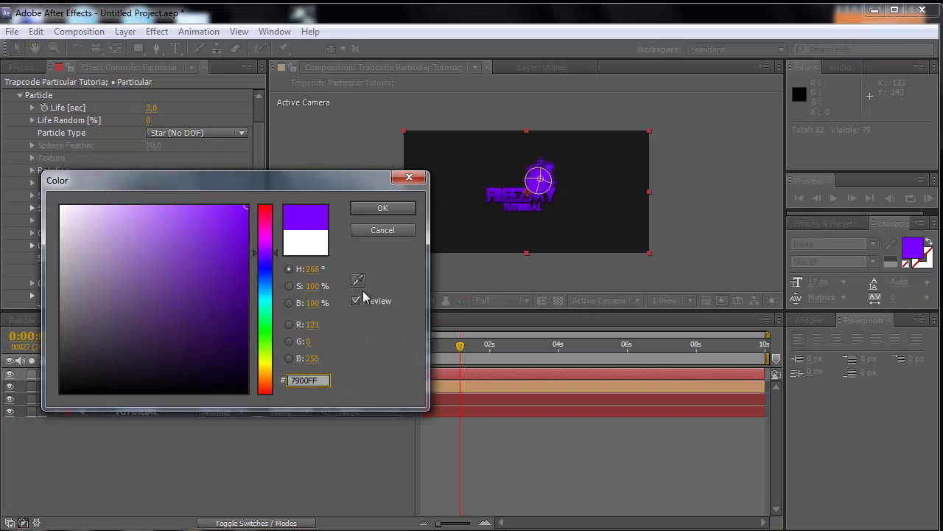
click(250, 222)
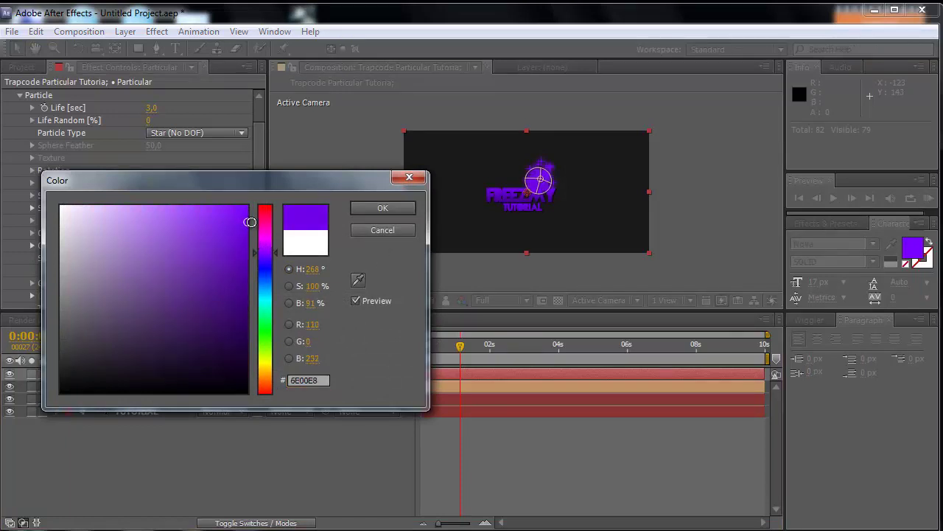
click(398, 207)
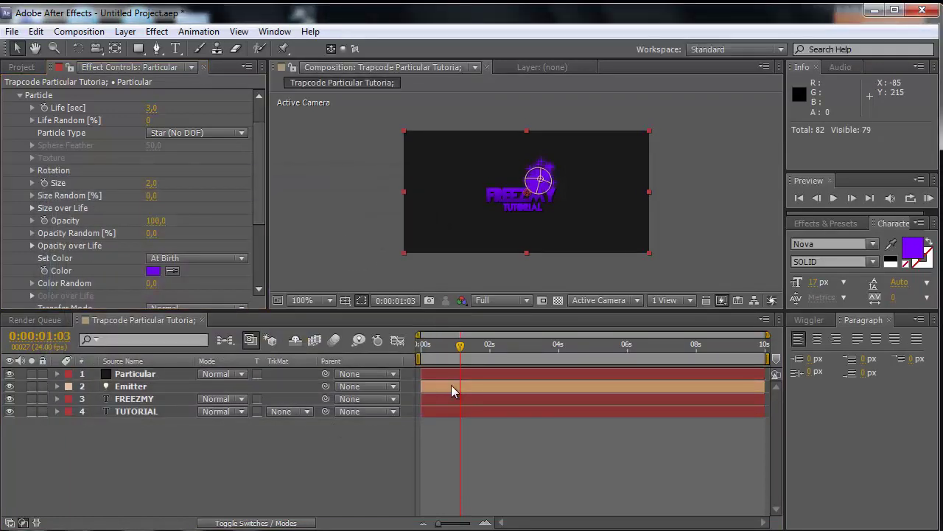
click(10, 386)
click(10, 386)
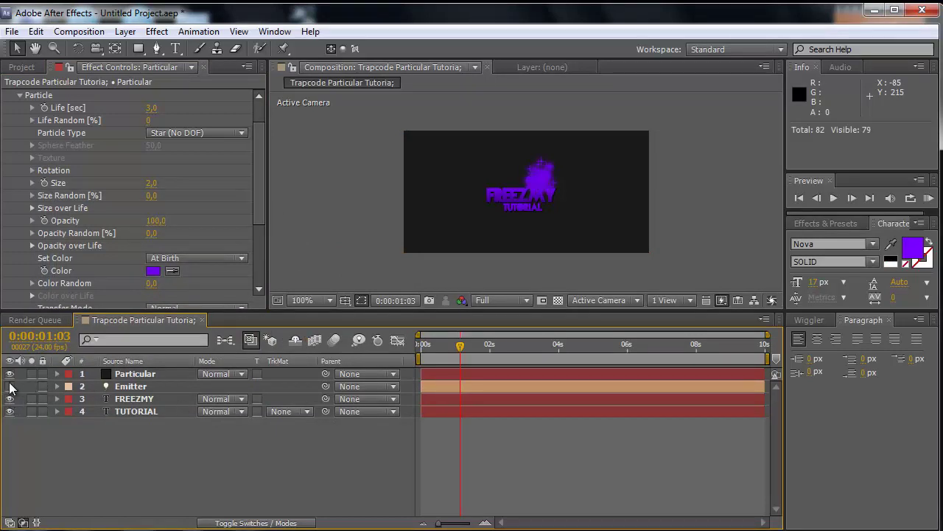
click(145, 385)
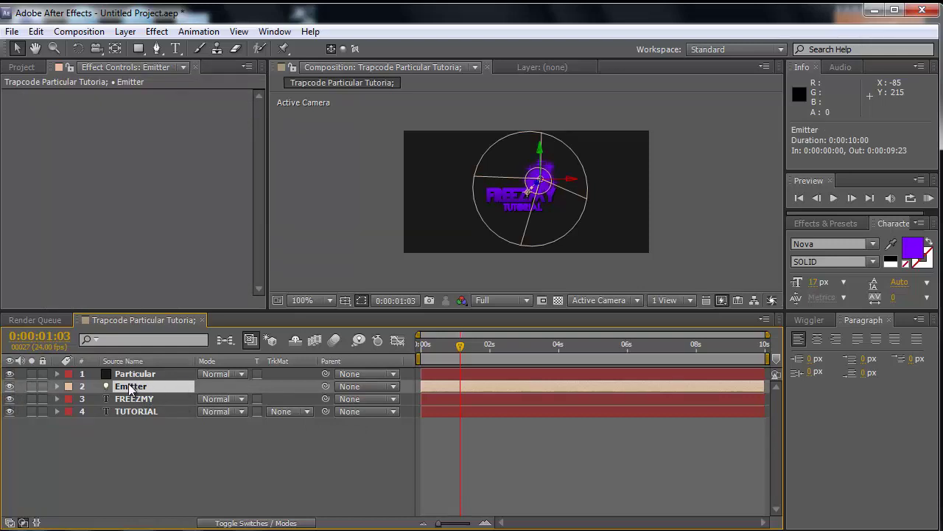
key(p)
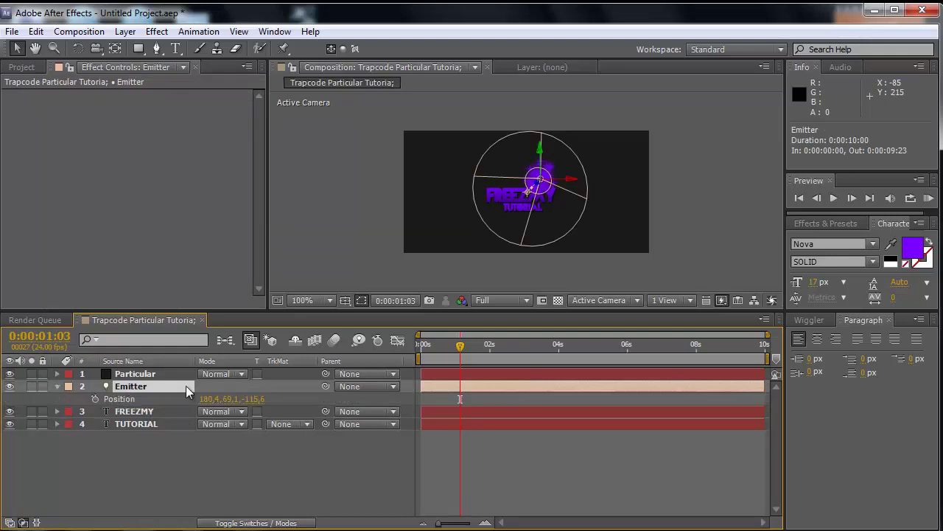
click(175, 48)
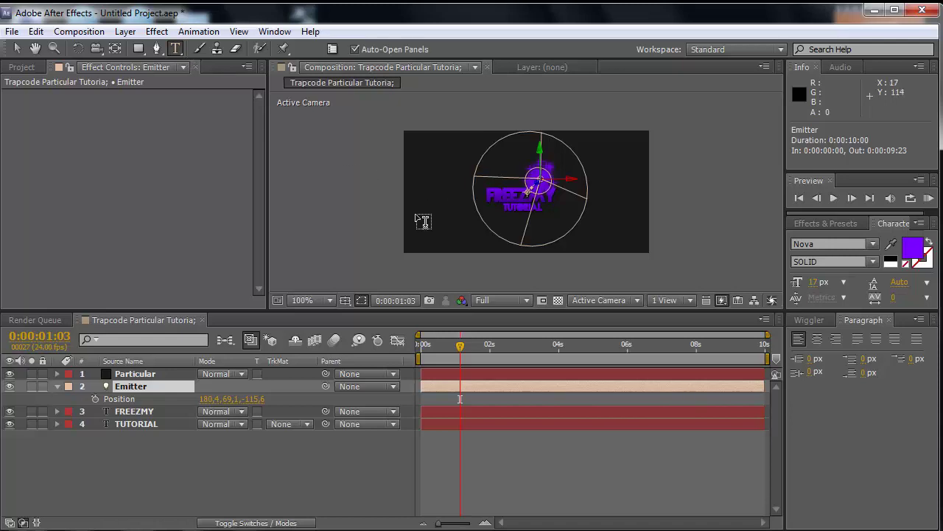
click(416, 210)
text(APASATI P)
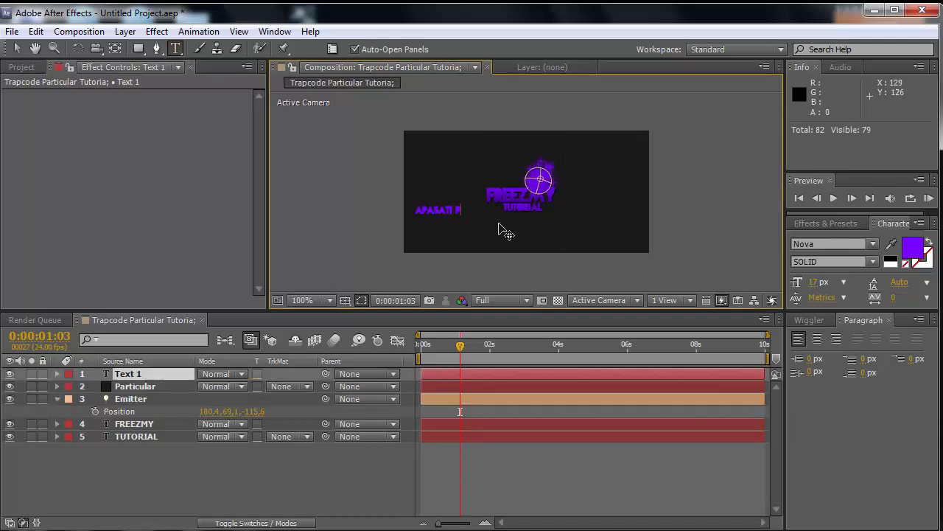
text(ENTRU P)
text(OZITI)
text(E)
drag(517, 274, 515, 294)
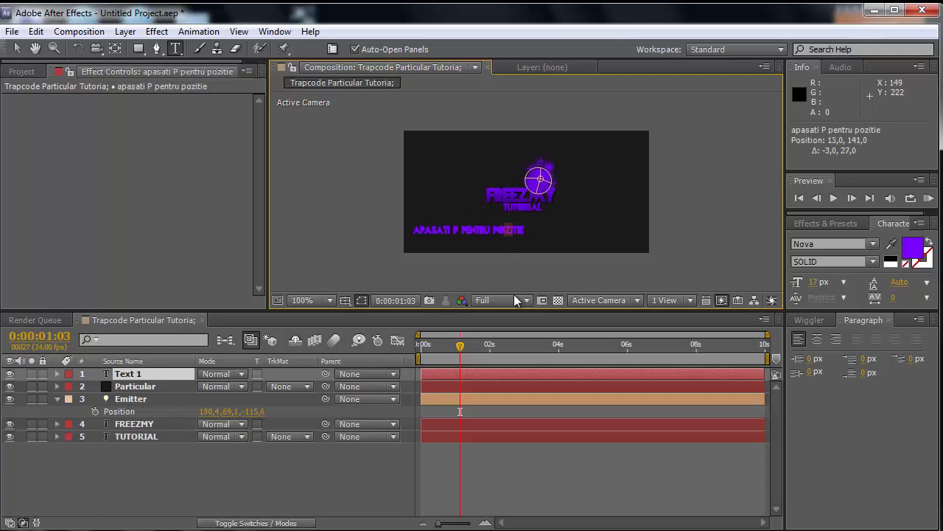
key(ctrl+a)
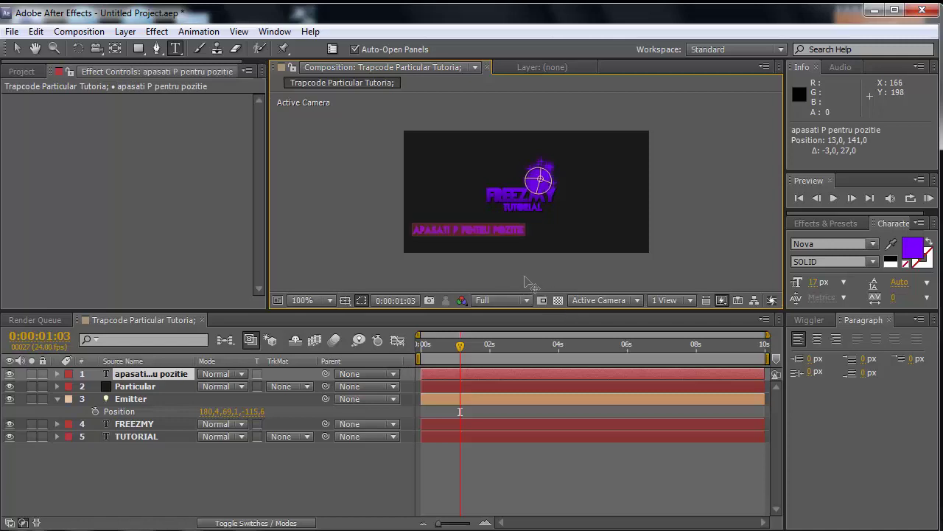
click(514, 229)
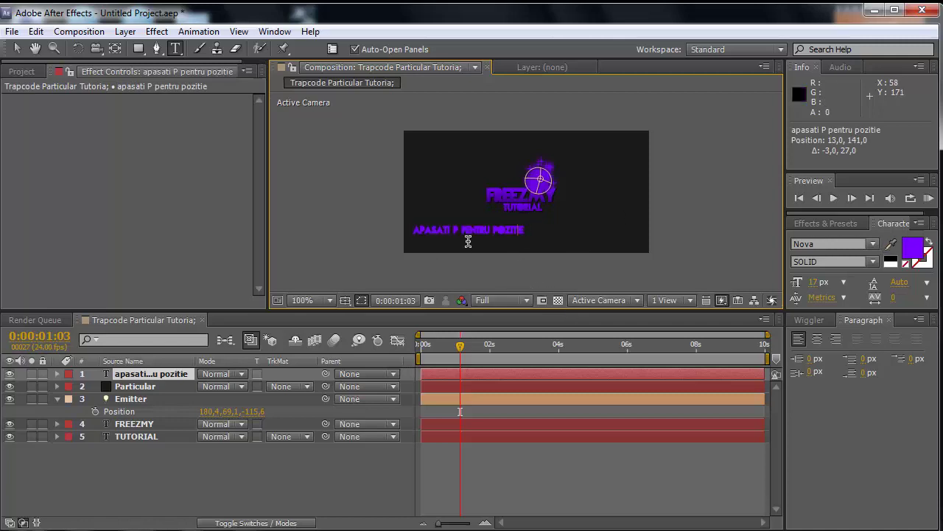
click(279, 487)
click(155, 378)
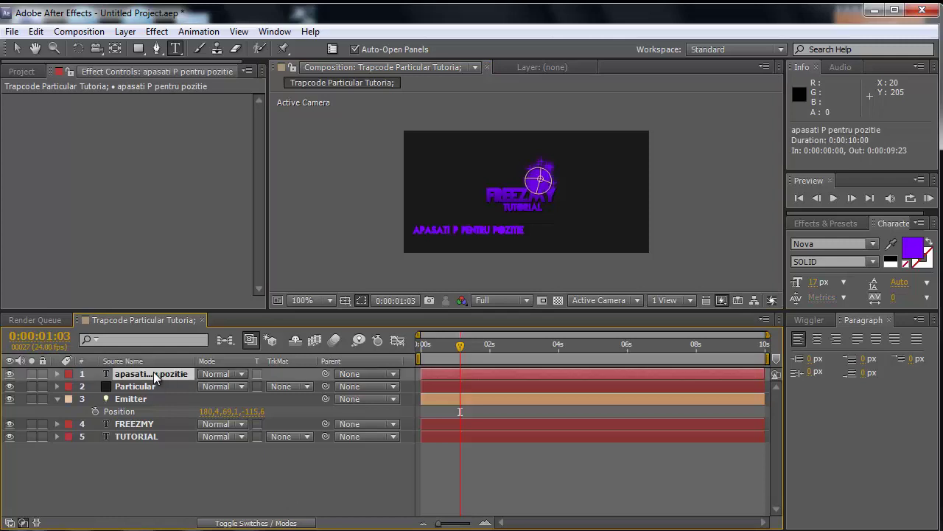
key(Delete)
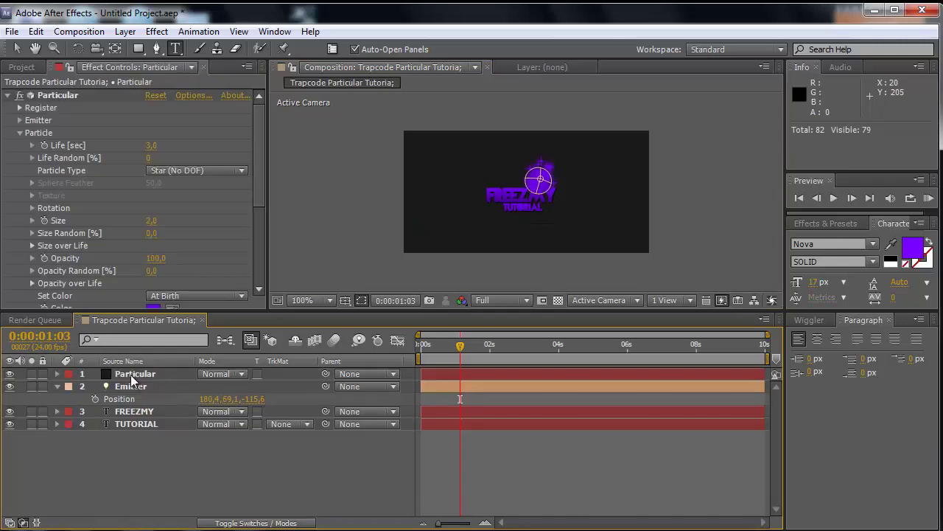
Step: Return to 0:00:00:00 and move the Emitter to Position 162.4, 91.1, -115.6 over the title
click(132, 382)
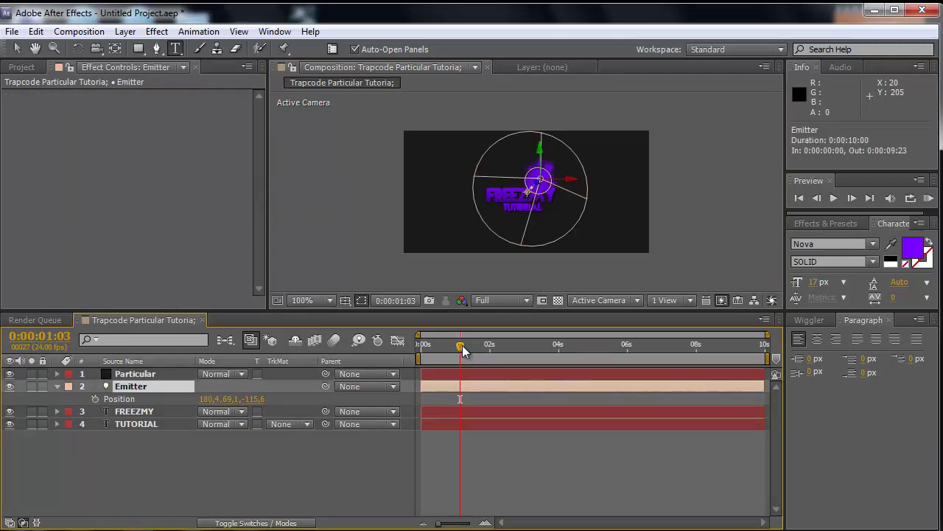
drag(460, 350, 400, 346)
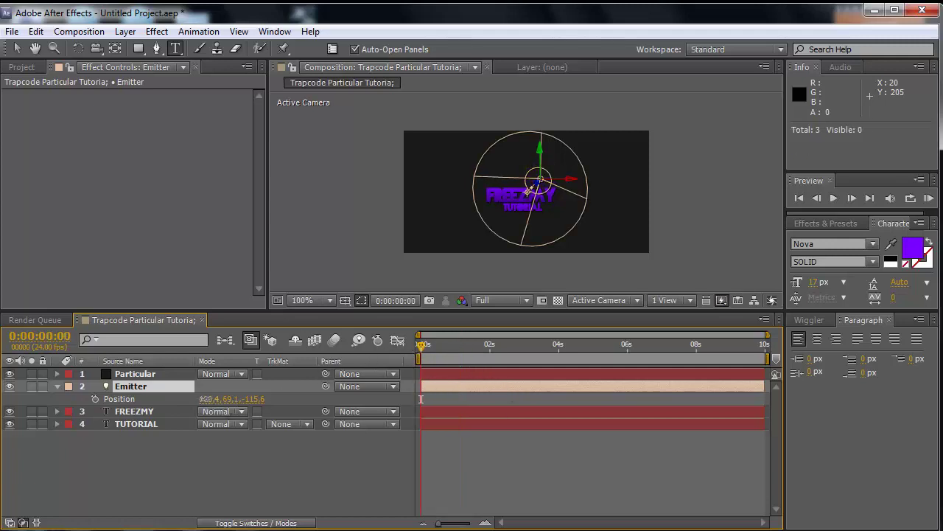
mouse_move(214, 401)
mouse_down()
mouse_move(231, 402)
mouse_move(198, 406)
mouse_move(237, 399)
mouse_move(253, 408)
mouse_up()
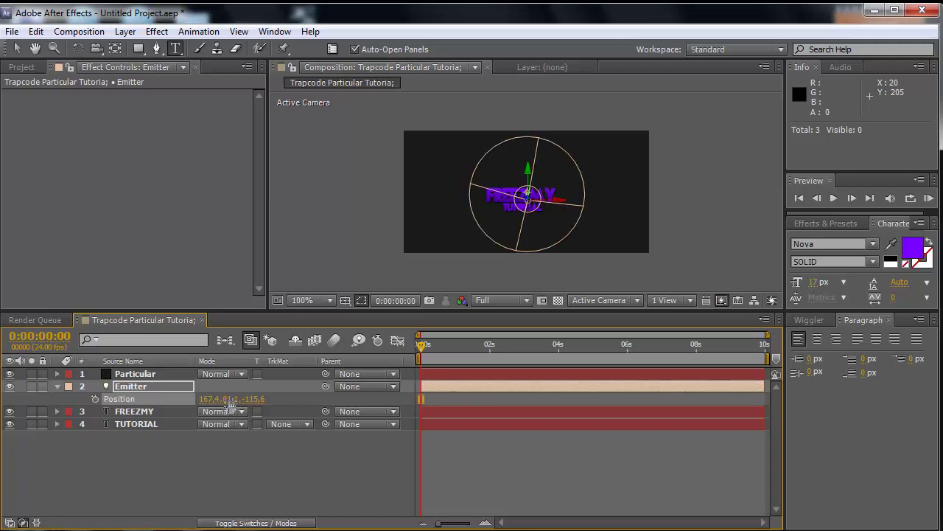
drag(211, 399, 212, 399)
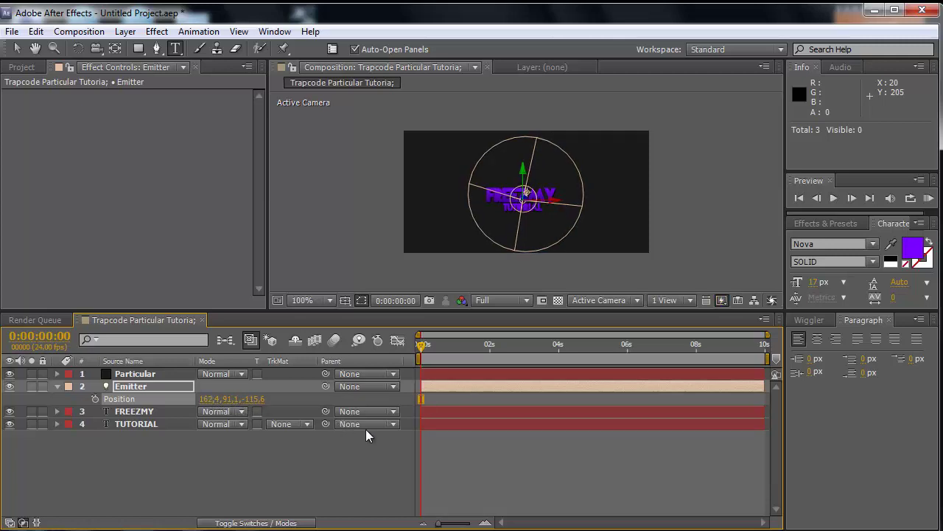
click(163, 425)
Step: Pre-compose the FREEZMY and TUTORIAL layers into a precomp named 'text'
shift+click(149, 412)
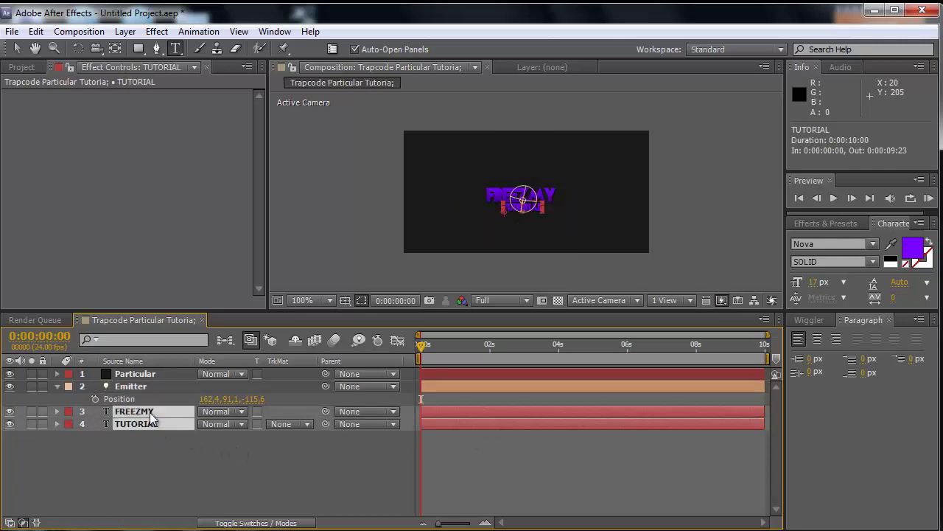
right_click(148, 416)
key(Escape)
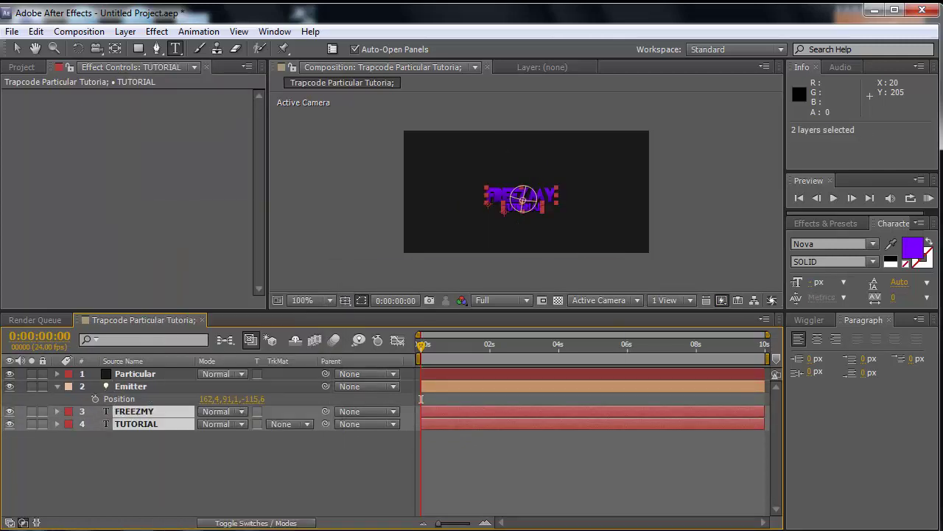
key(ctrl+shift+c)
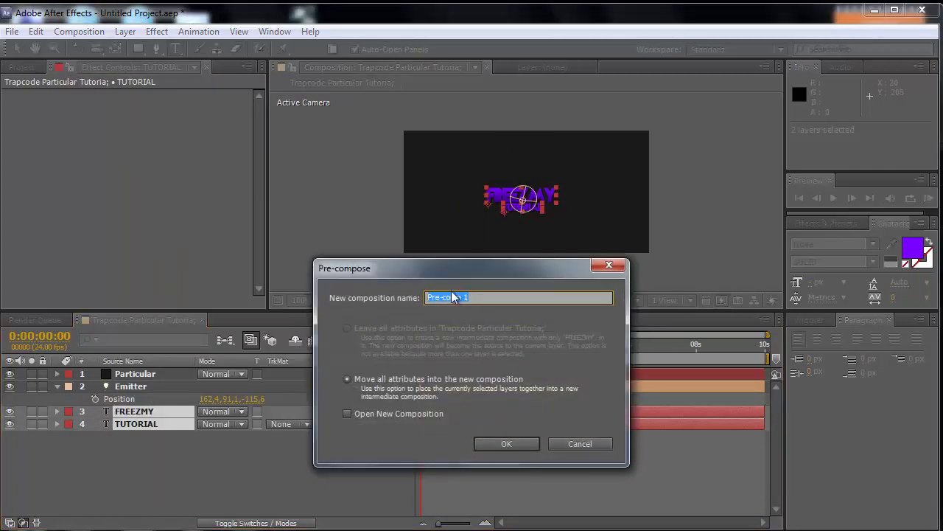
drag(464, 297, 408, 305)
drag(494, 298, 494, 298)
text(text)
click(507, 444)
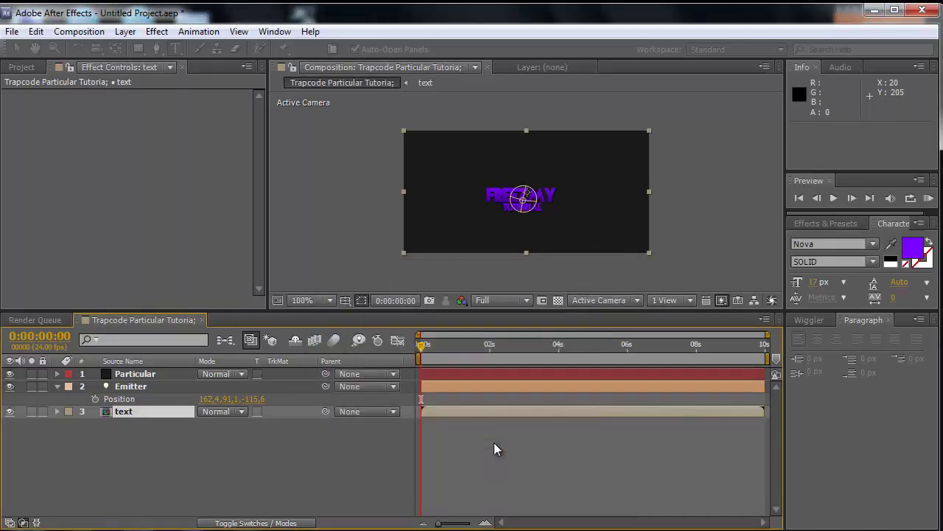
Step: Set a Position keyframe on the Emitter layer at 0 s
click(252, 454)
click(146, 386)
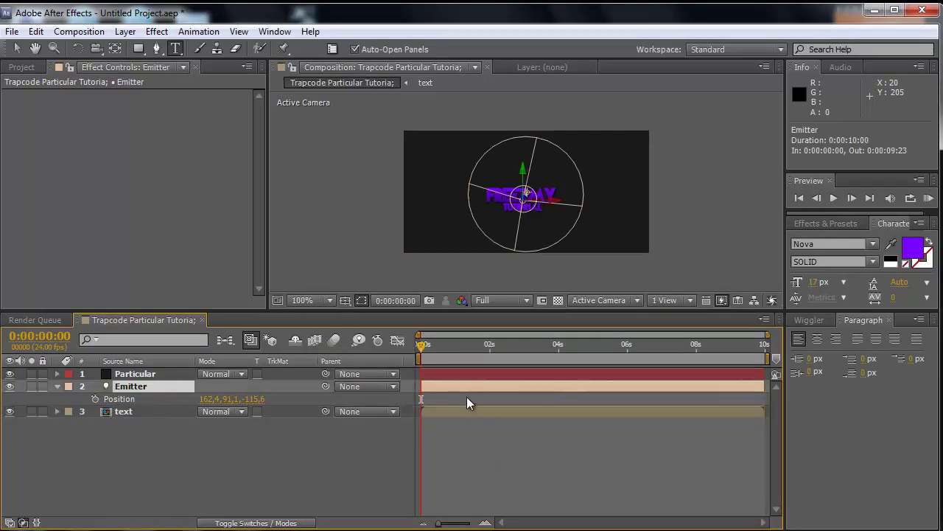
click(95, 399)
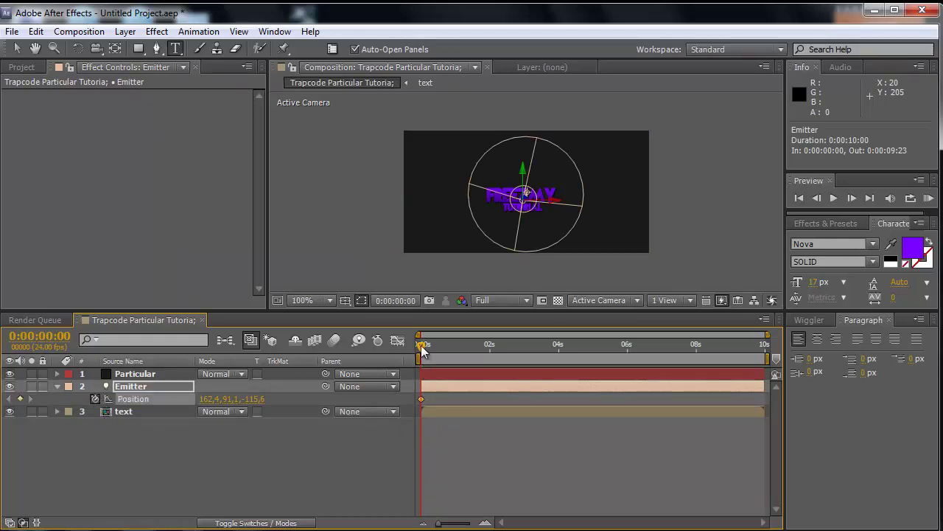
Step: Keyframe the emitter X position at 163 on frame 11 and about 179 on frame 21
drag(421, 345, 437, 351)
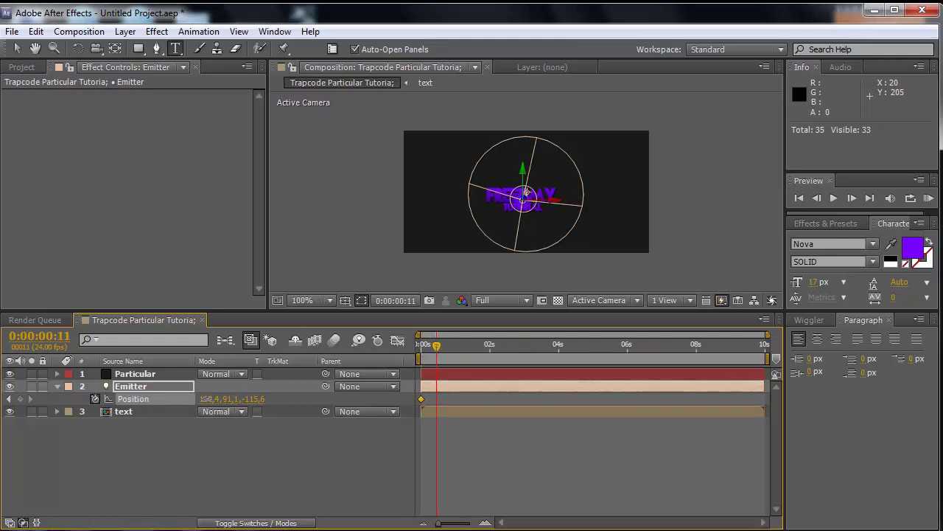
click(210, 398)
click(225, 445)
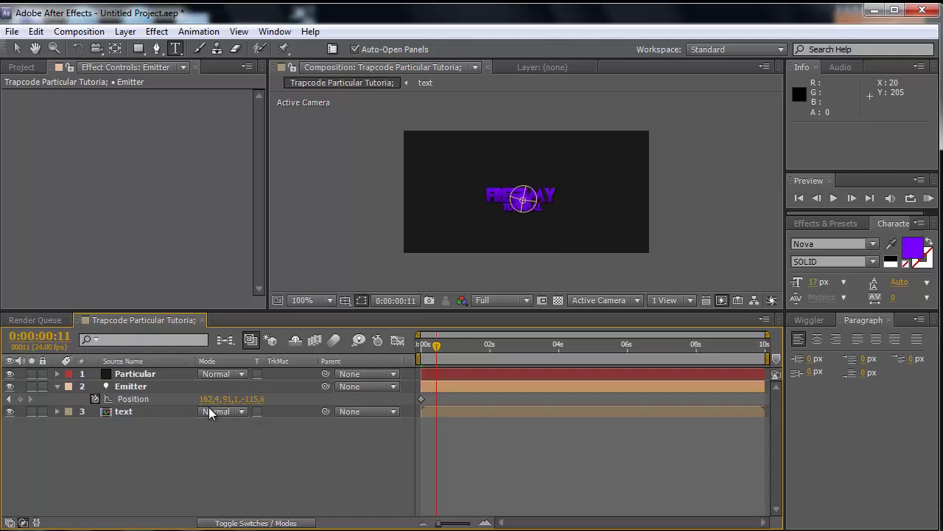
click(209, 401)
text(163)
key(Return)
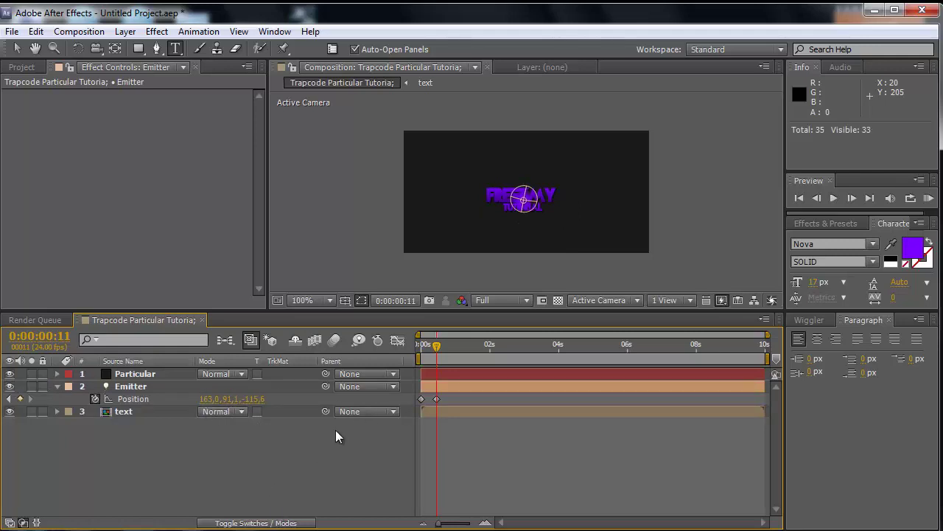
drag(434, 344, 449, 345)
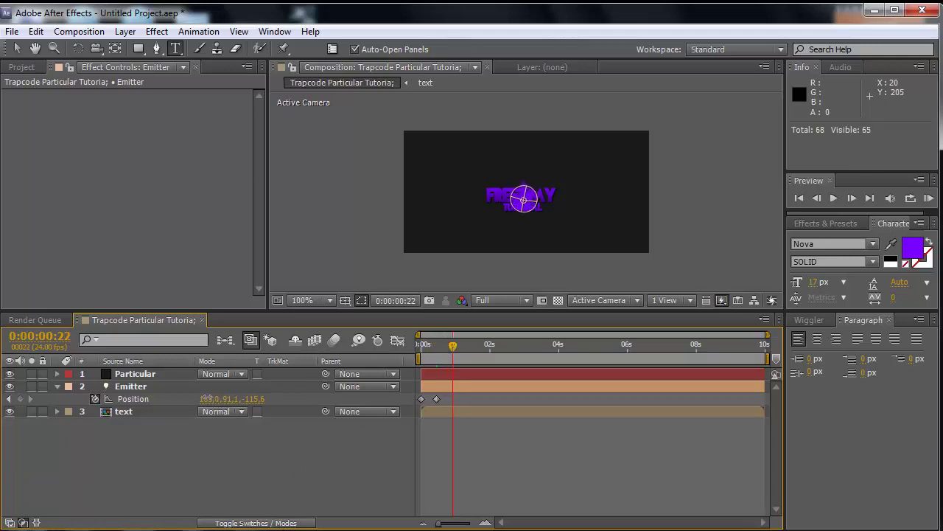
drag(210, 398, 218, 398)
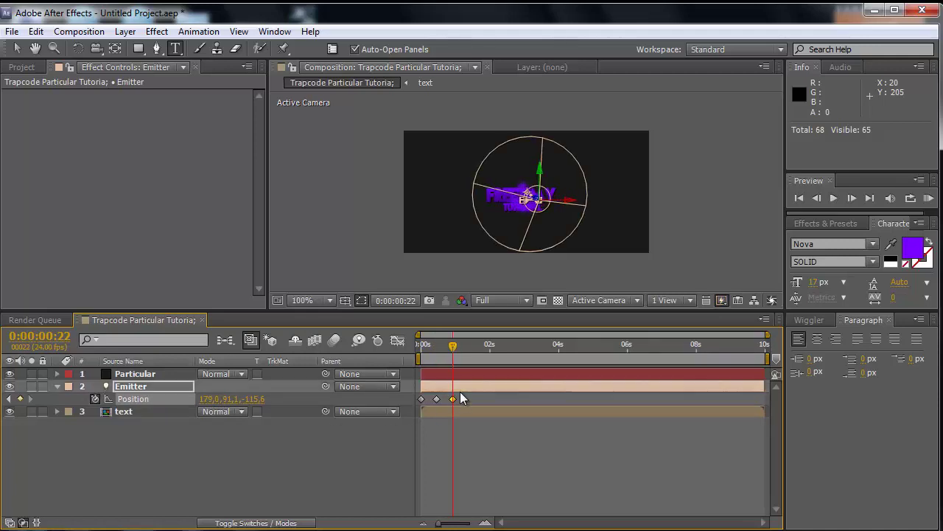
Step: Keyframe emitter X at about 216 (1:10), 249 (1:22), then past the right edge near 407
drag(462, 347, 466, 349)
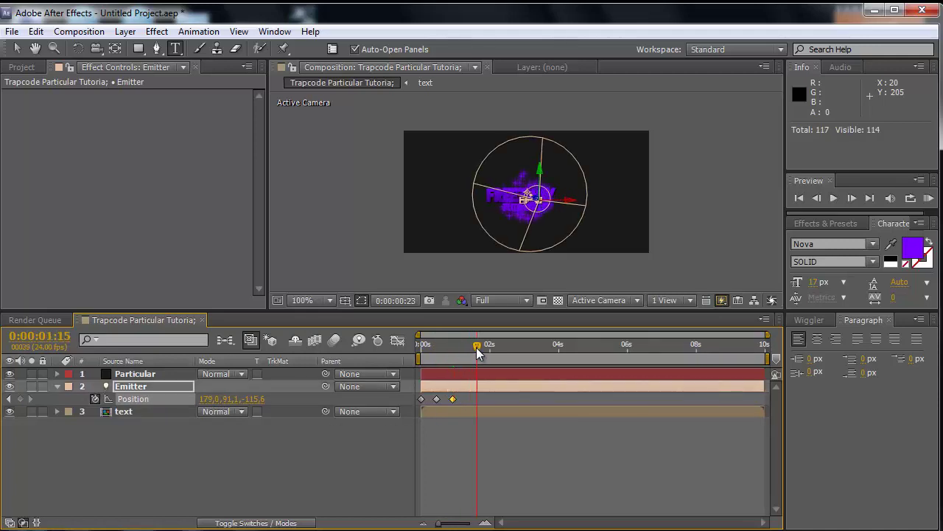
drag(468, 349, 469, 350)
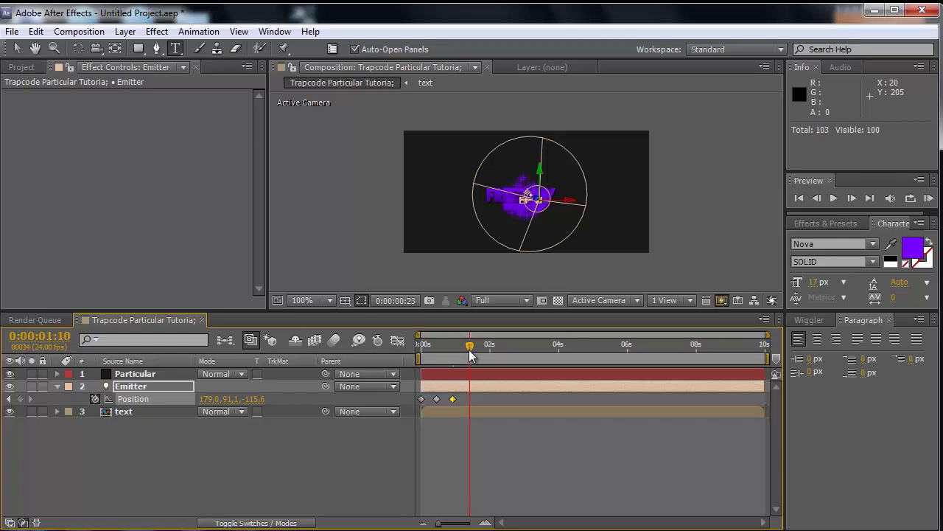
drag(203, 399, 230, 399)
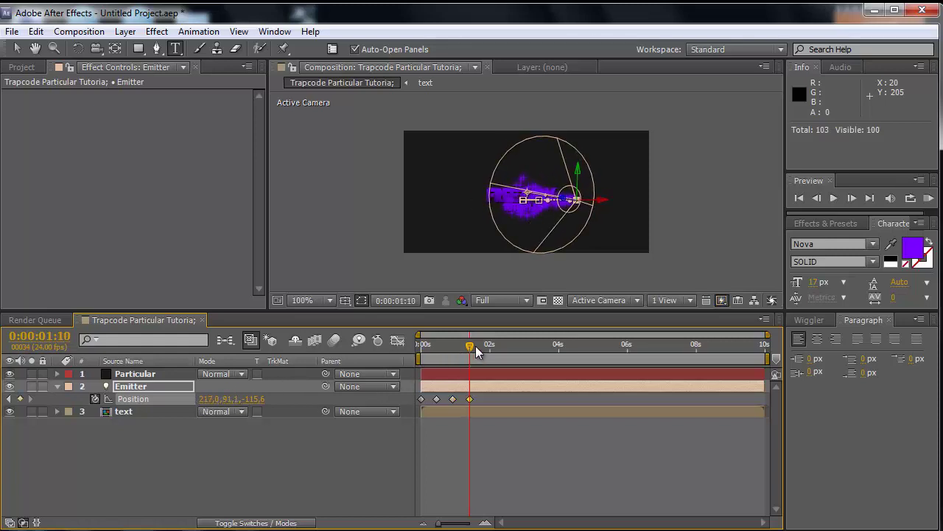
drag(476, 346, 486, 346)
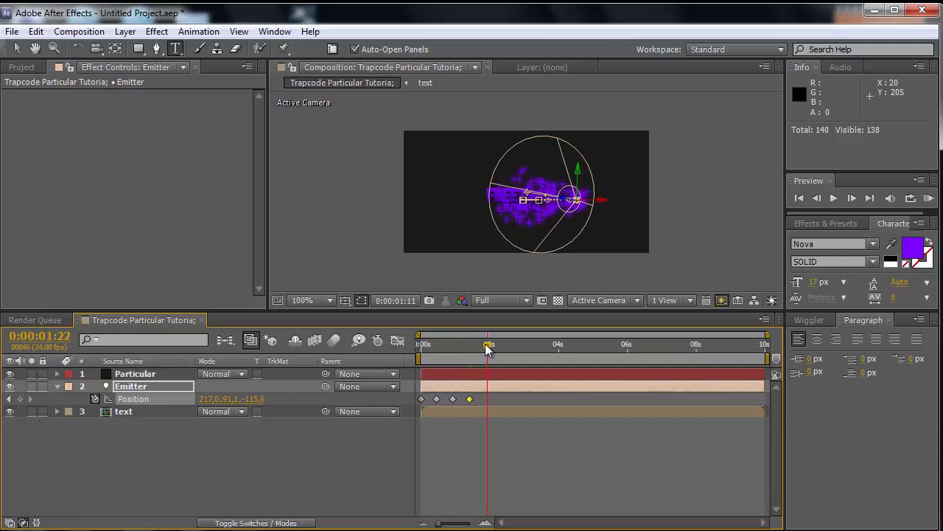
drag(212, 399, 236, 398)
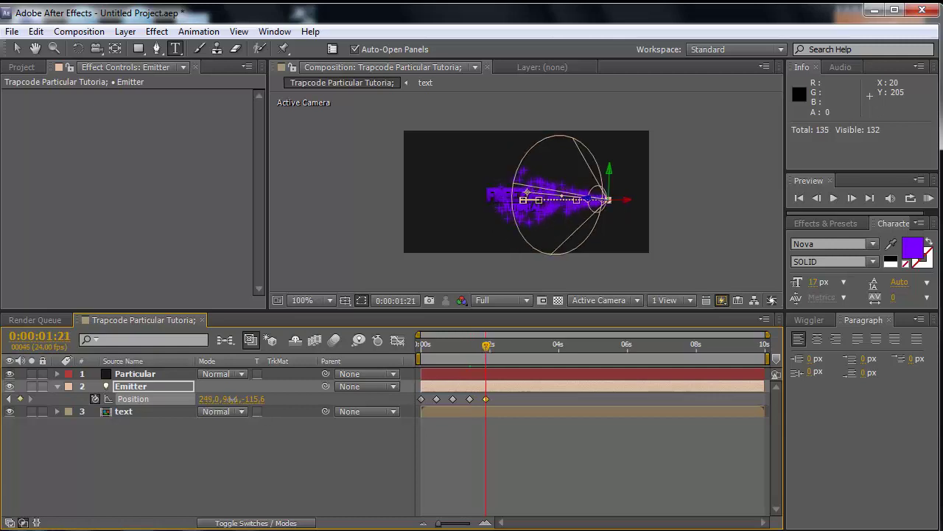
key(Page_Down)
mouse_move(504, 345)
mouse_down()
mouse_move(508, 354)
mouse_move(506, 346)
mouse_up()
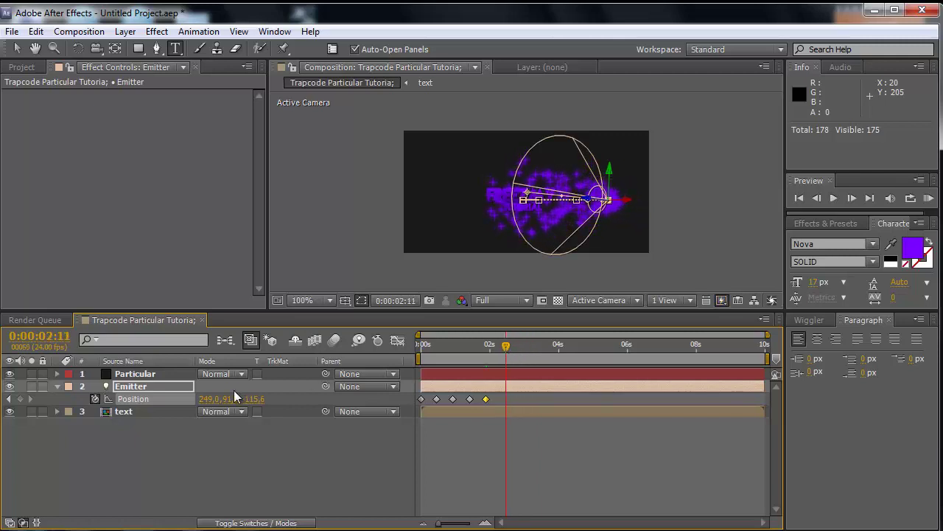
mouse_move(212, 399)
mouse_down()
mouse_move(330, 389)
mouse_move(321, 389)
mouse_up()
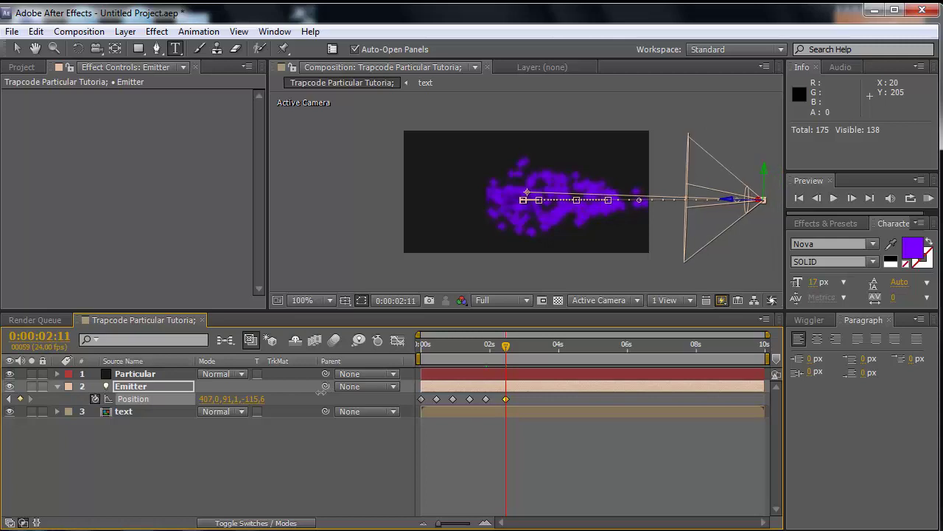
click(799, 198)
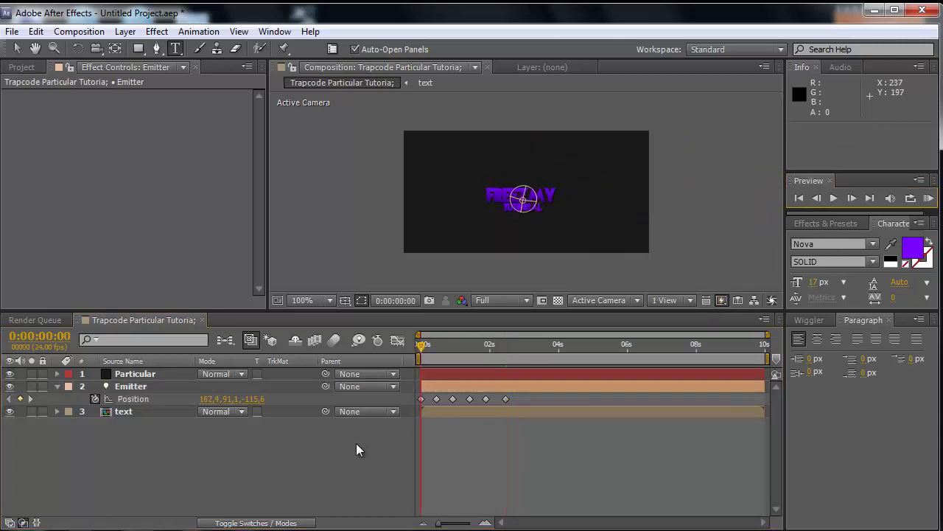
click(9, 387)
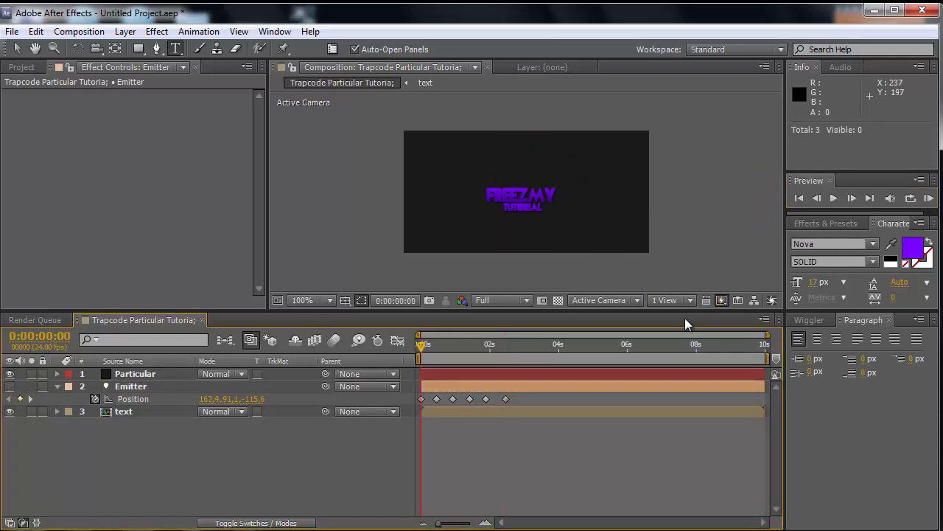
click(833, 198)
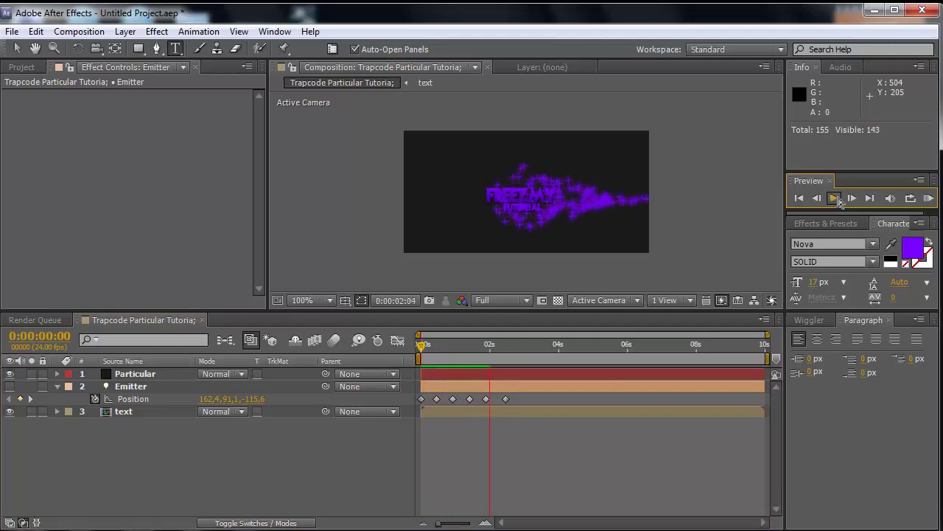
click(799, 197)
click(799, 197)
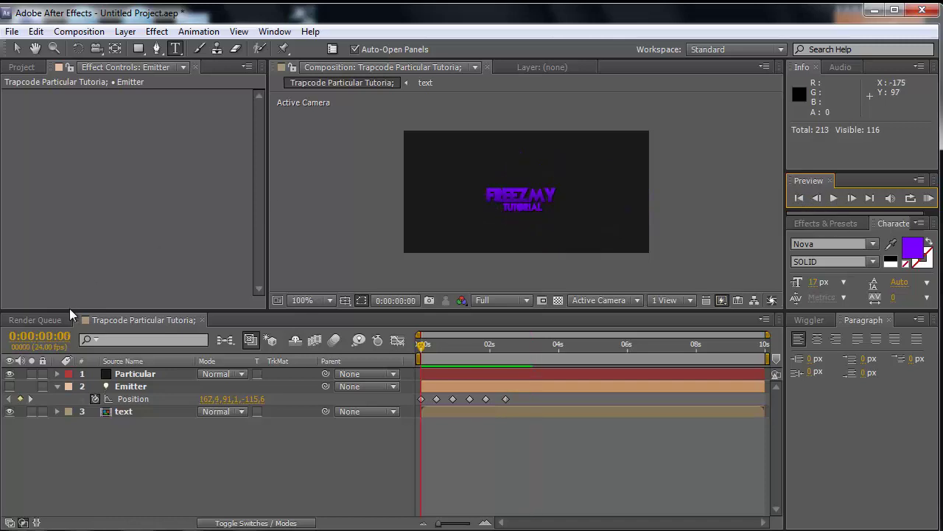
click(9, 387)
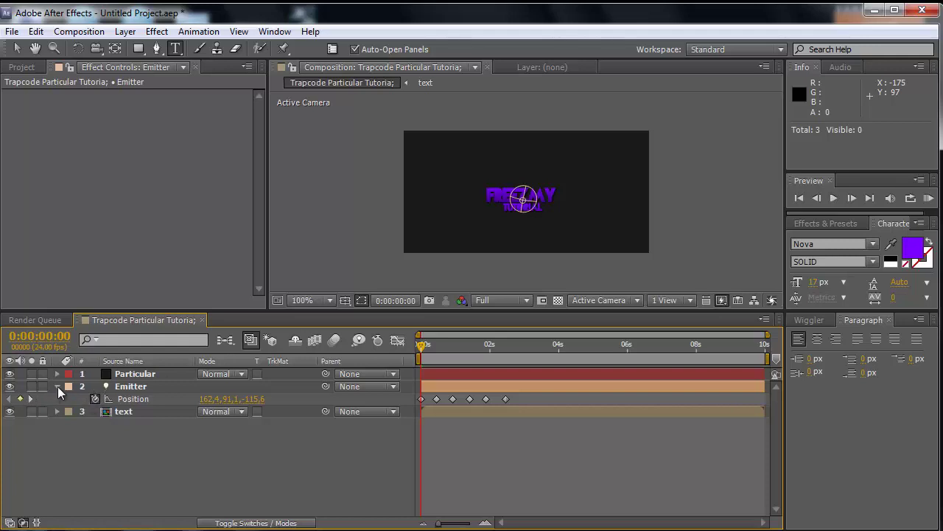
Step: Duplicate the Particular layer and mirror the copy horizontally to -100% scale
click(58, 387)
click(145, 372)
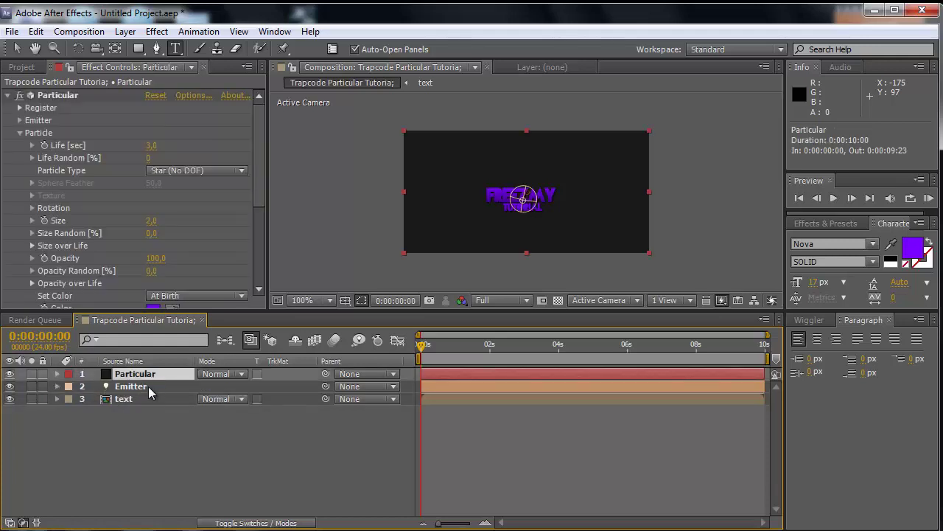
key(ctrl+d)
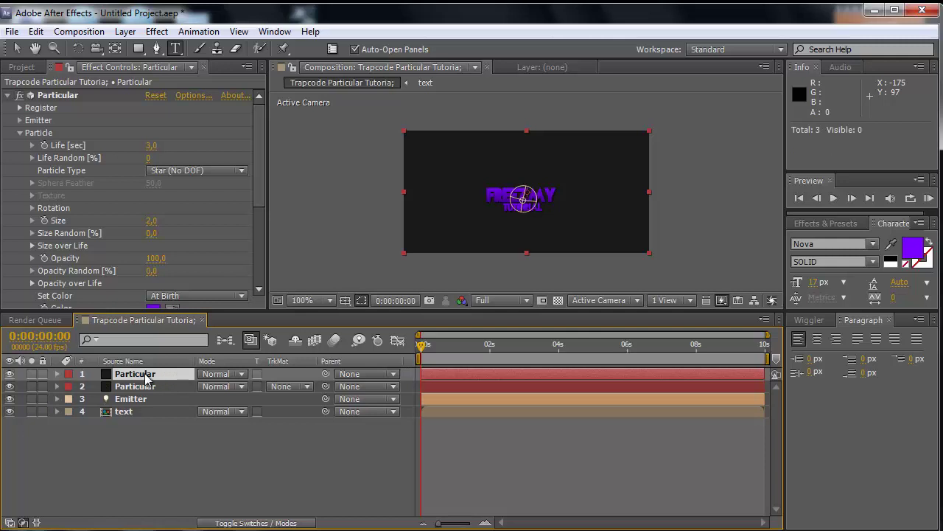
click(18, 49)
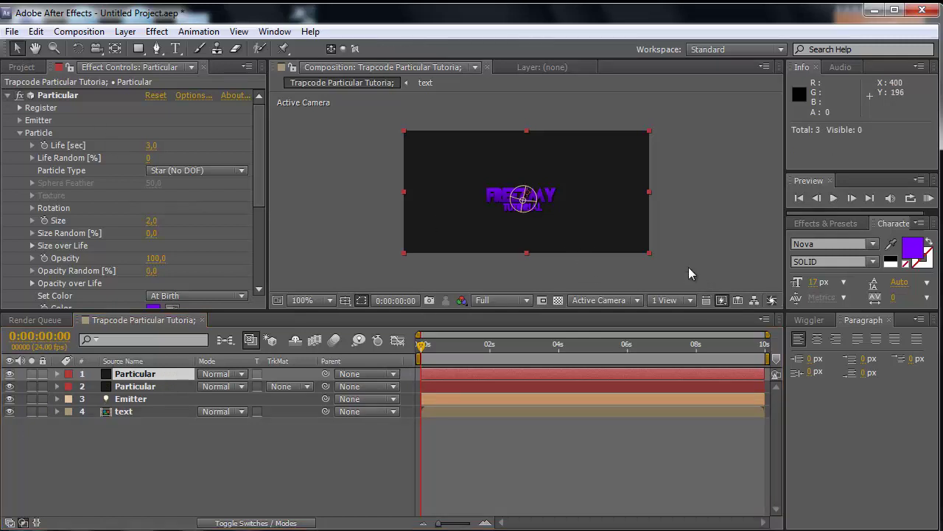
click(620, 219)
drag(648, 192, 404, 196)
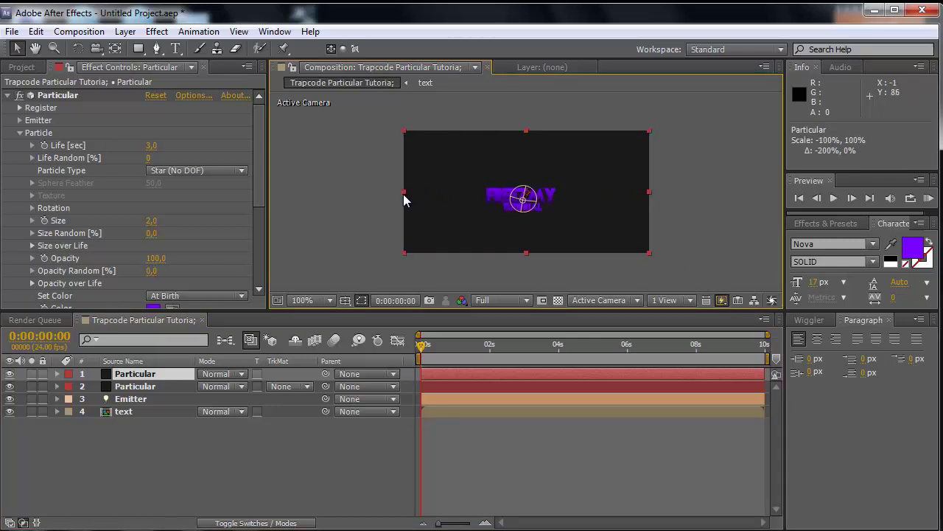
click(337, 465)
Step: Hide the Emitter layer and preview the mirrored purple particle streams
click(798, 198)
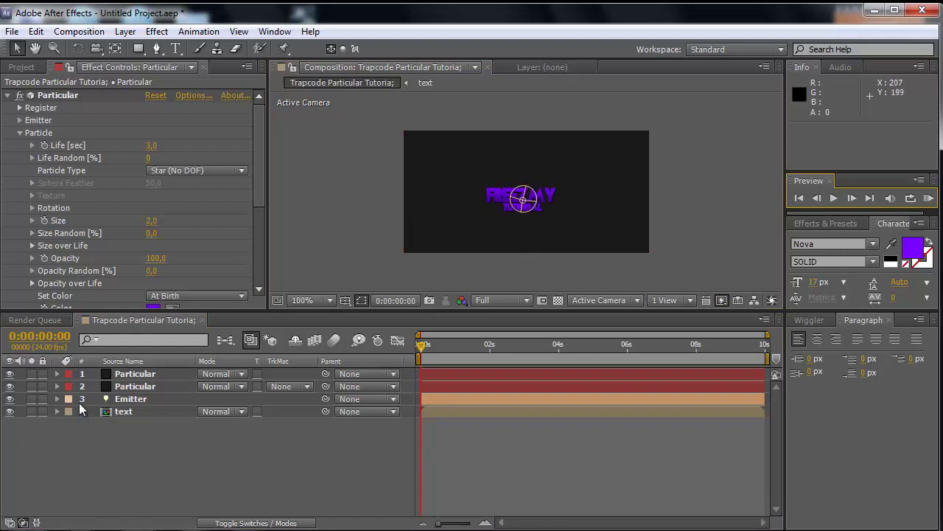
click(10, 399)
click(834, 197)
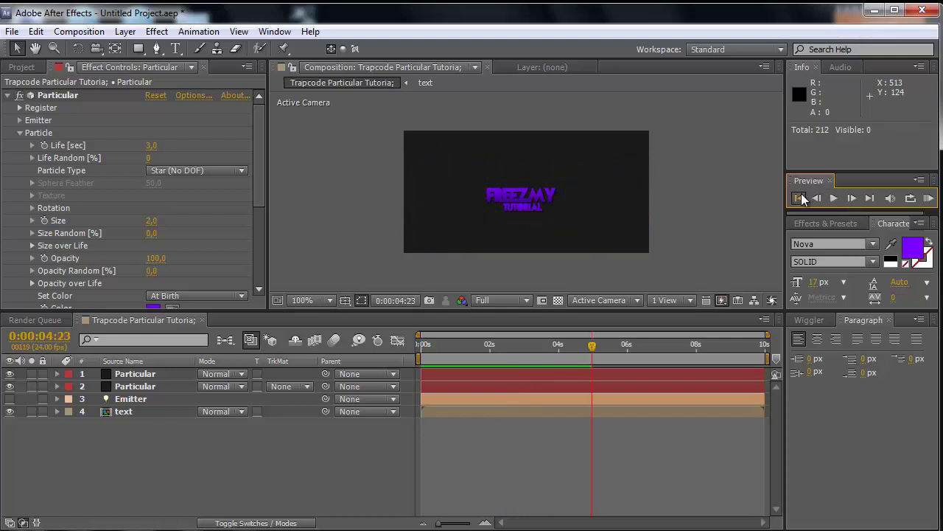
click(801, 195)
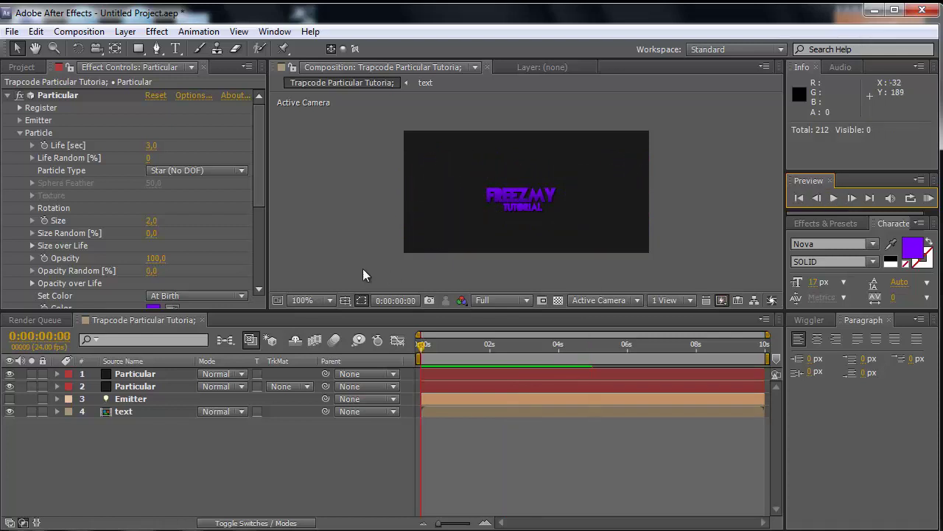
click(139, 375)
click(140, 388)
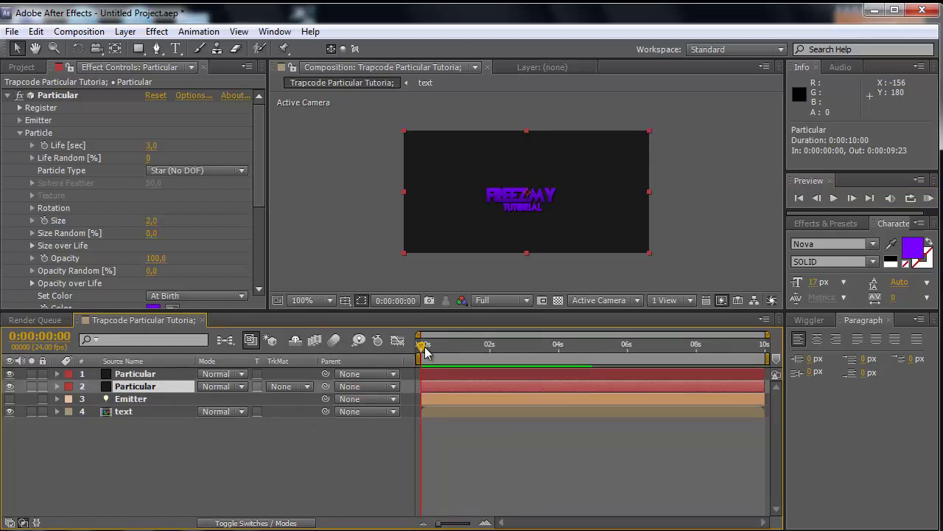
Step: Duplicate the second Particular layer and set the copy's particle Opacity to 50
mouse_move(424, 351)
mouse_down()
mouse_move(510, 347)
mouse_move(485, 348)
mouse_up()
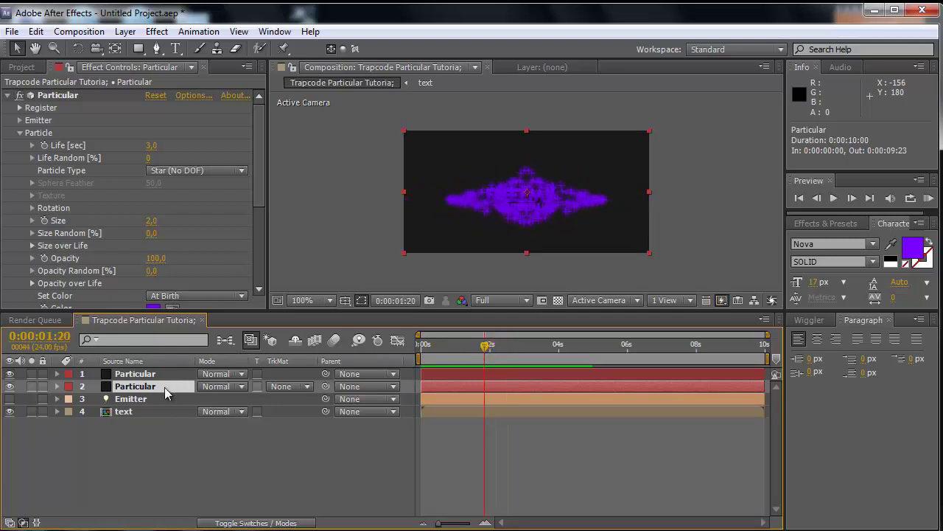
key(ctrl+d)
scroll(191, 234, down, 1)
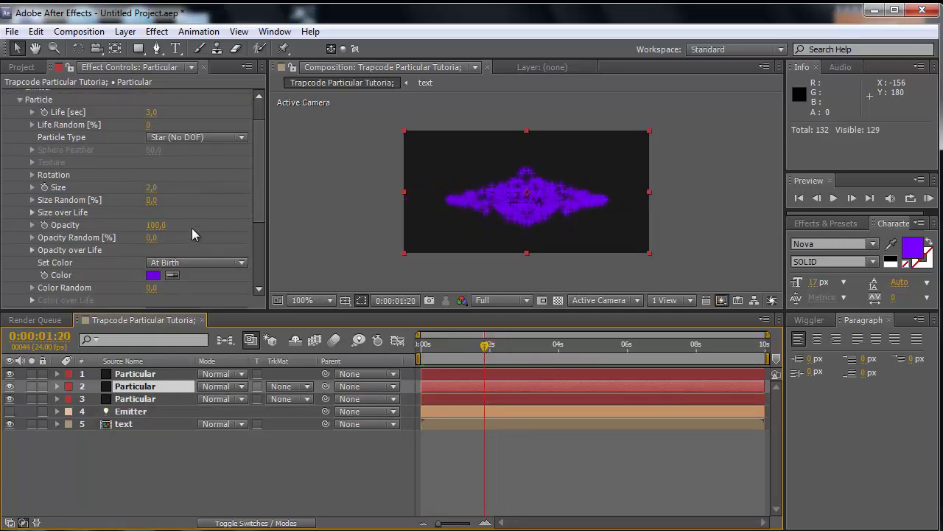
click(218, 270)
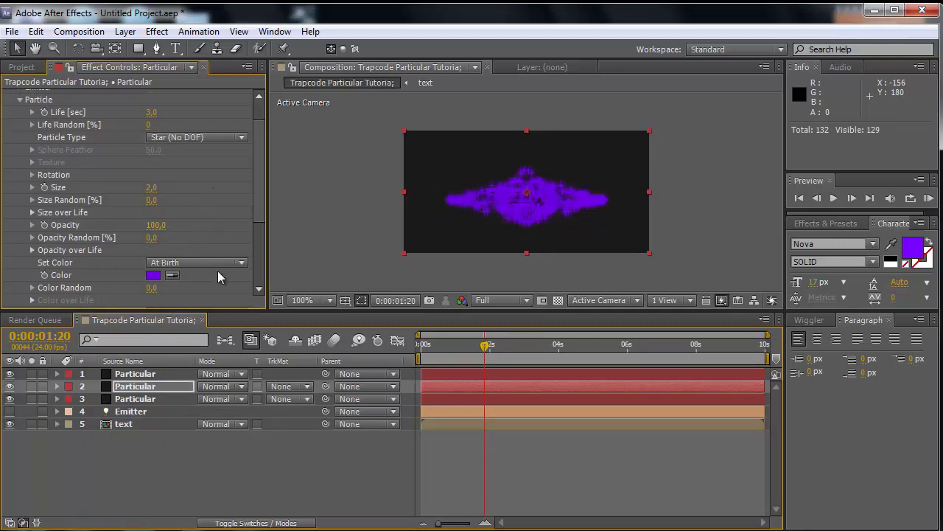
click(156, 225)
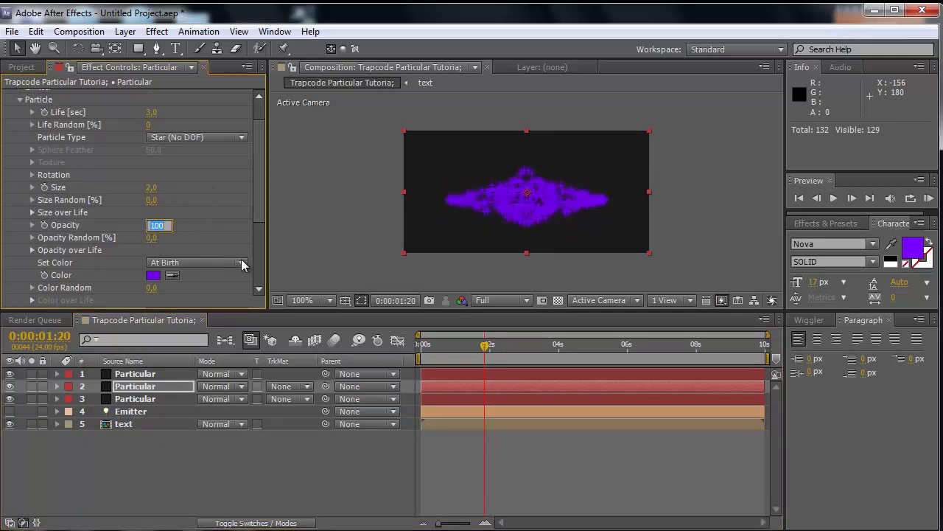
text(50)
key(Return)
text(1)
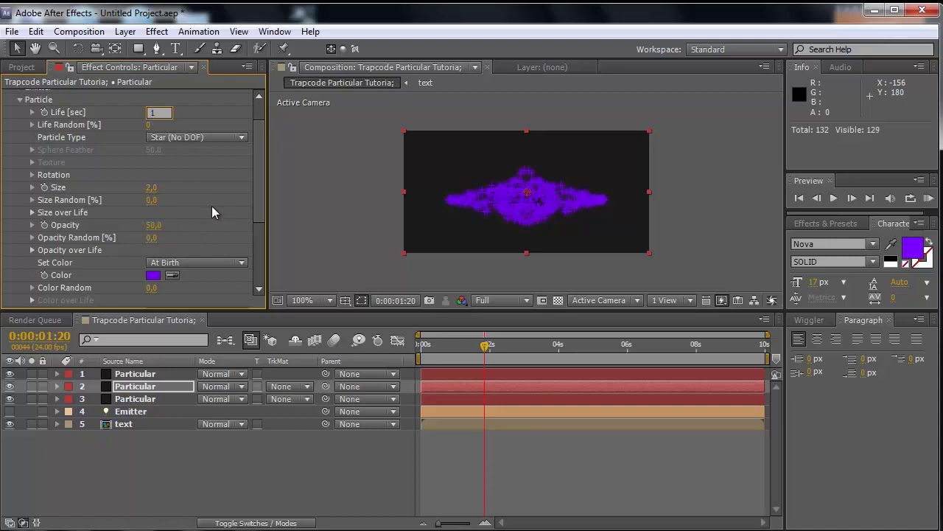
Step: Set the copy's particle Life to 1 second and its star colour to lighter purple 9C44FD
key(Return)
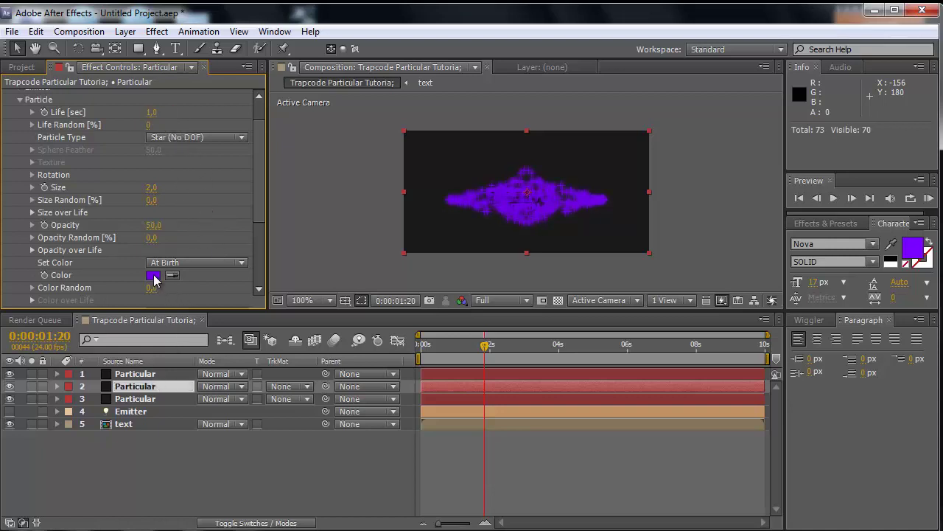
click(153, 275)
mouse_move(213, 310)
mouse_down()
mouse_move(162, 206)
mouse_move(198, 207)
mouse_up()
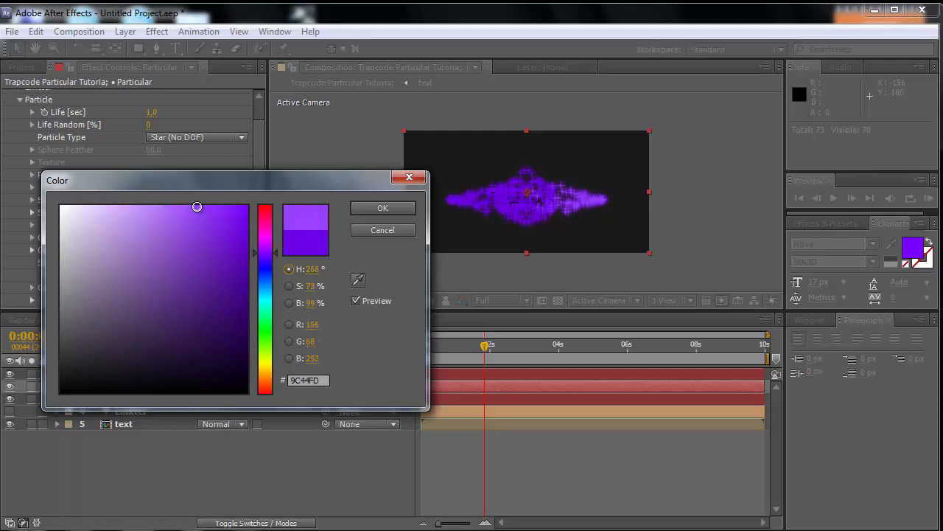
click(383, 207)
click(152, 376)
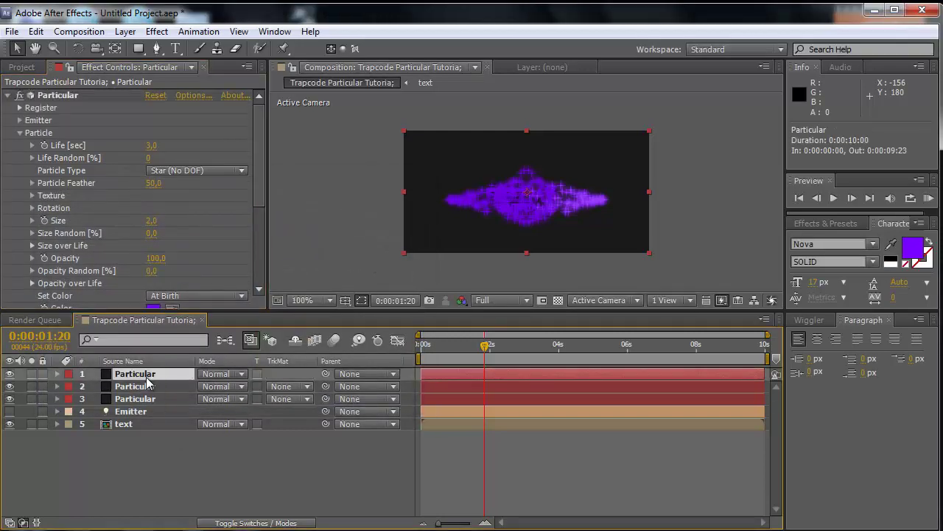
Step: Duplicate the top Particular layer with particle Life 1 second and Size 1
key(ctrl+d)
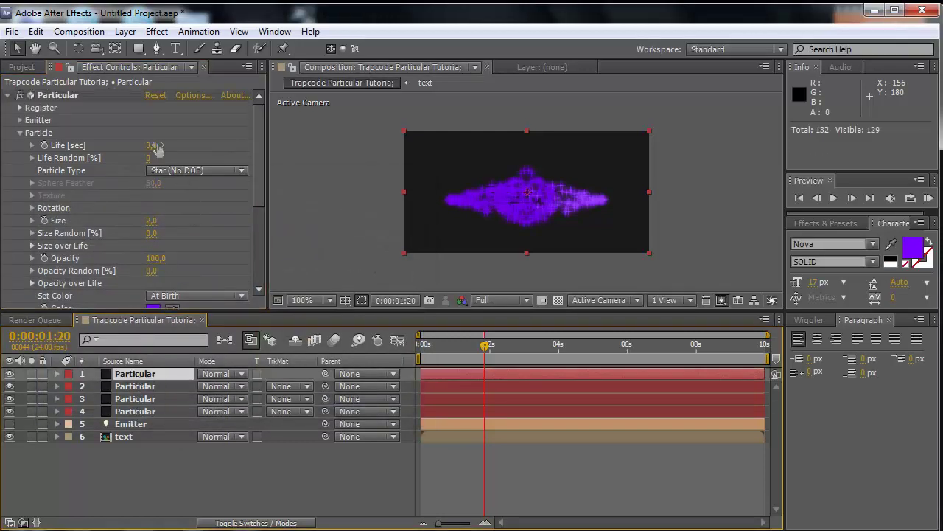
click(156, 146)
text(1)
key(Return)
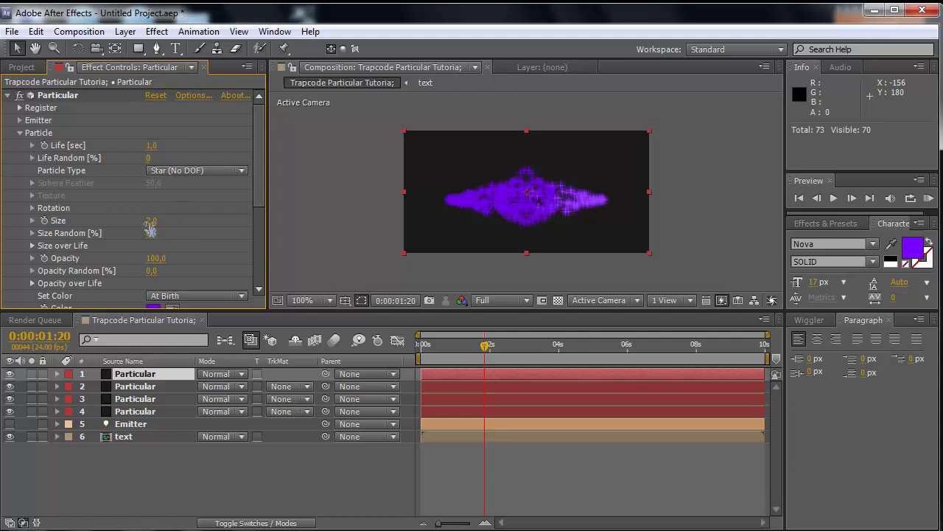
key(Return)
text(1)
key(Return)
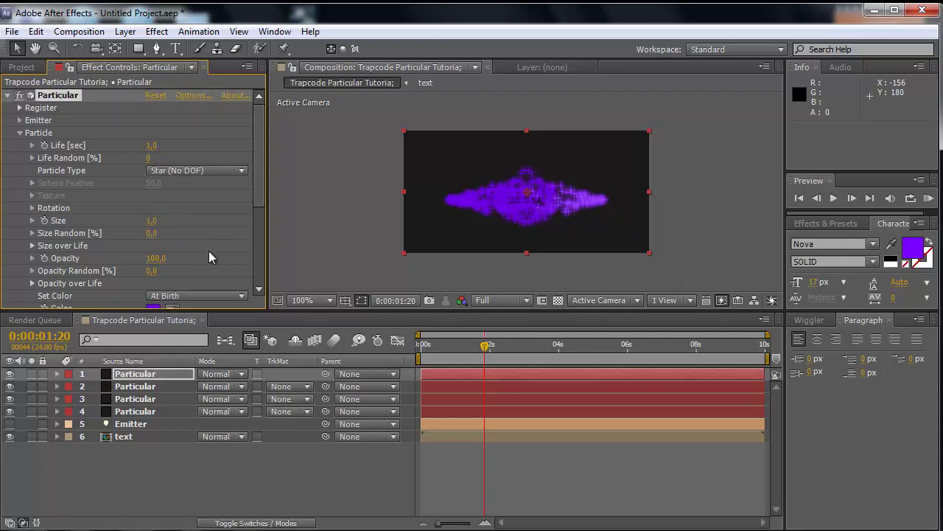
Step: Set the new layer's star colour to hex 9C44FD and return to the comp start
click(154, 308)
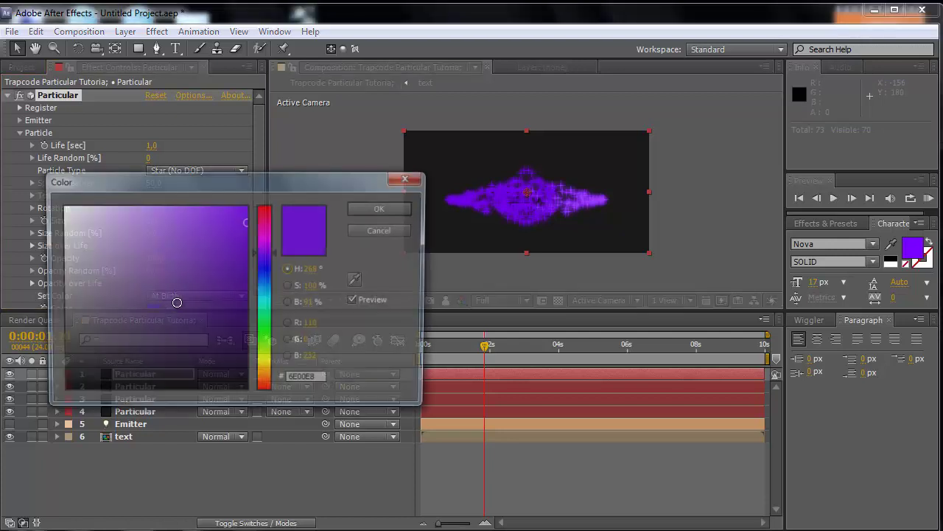
click(303, 380)
text(9C44FD)
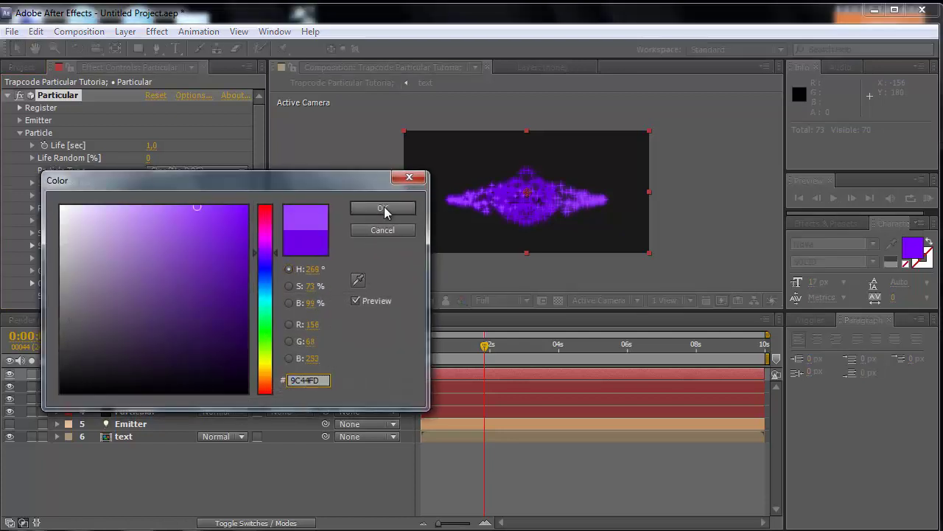
click(383, 209)
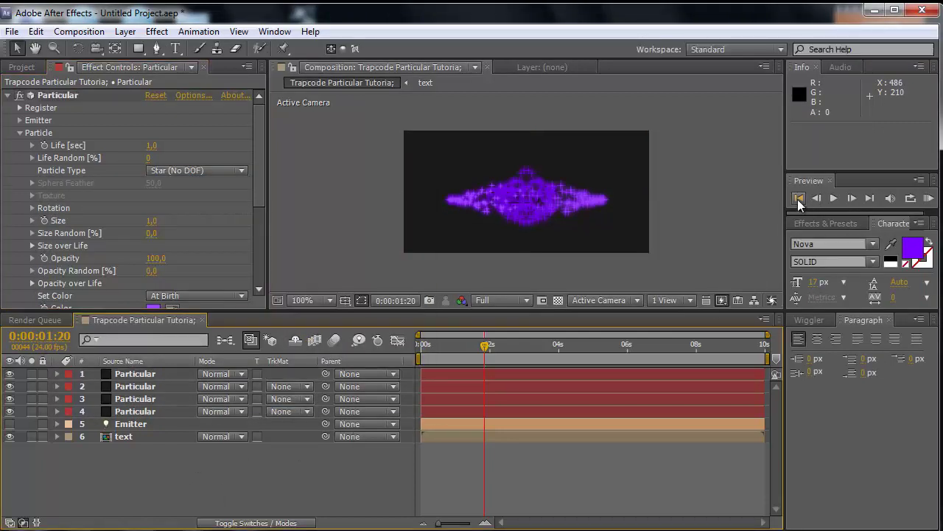
click(798, 198)
click(833, 198)
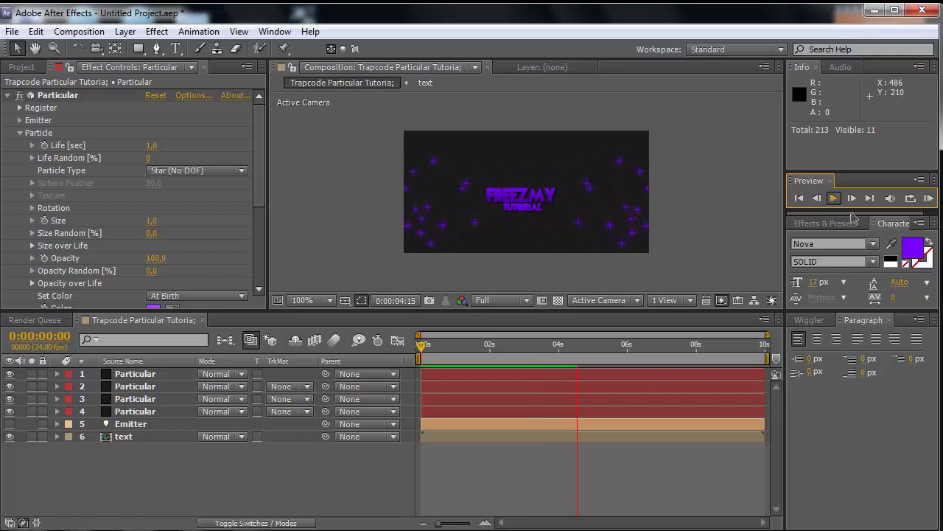
click(807, 199)
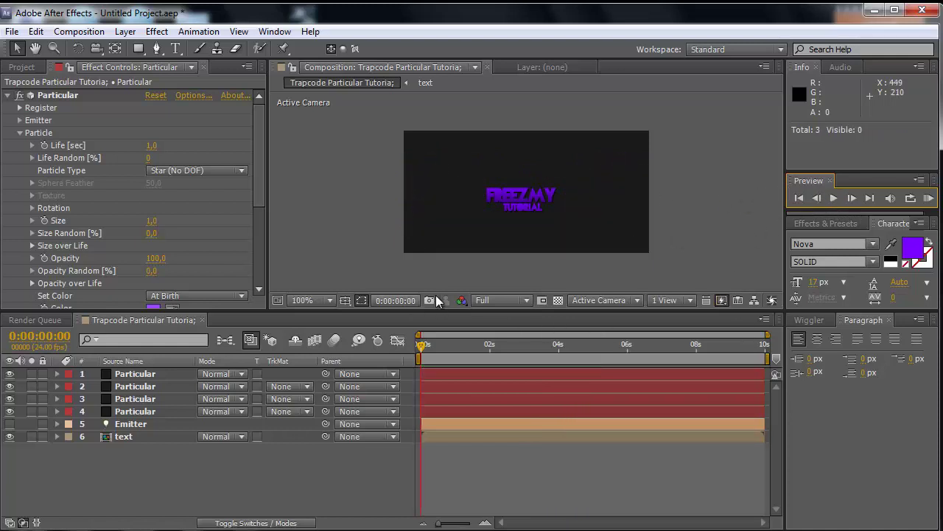
Step: At 200% zoom, draw a closed four-point Pen mask around the title on the text layer
click(128, 437)
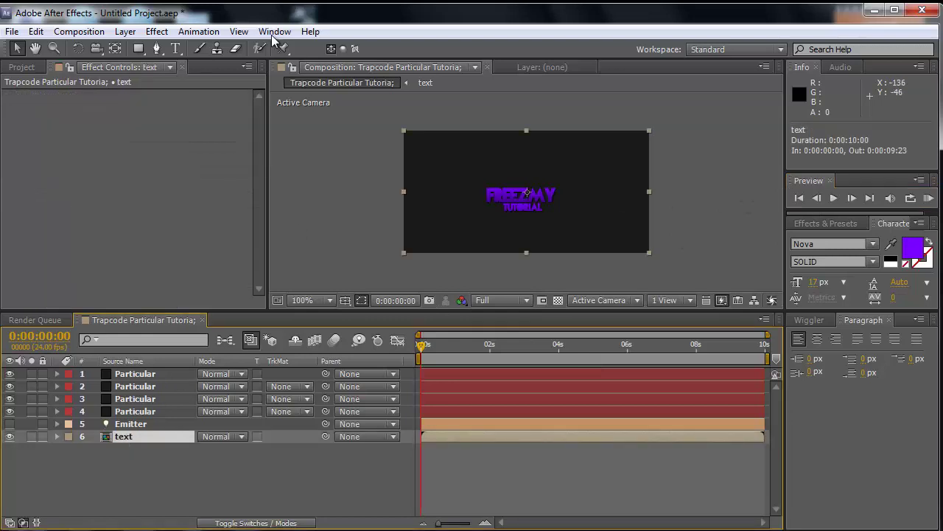
click(156, 48)
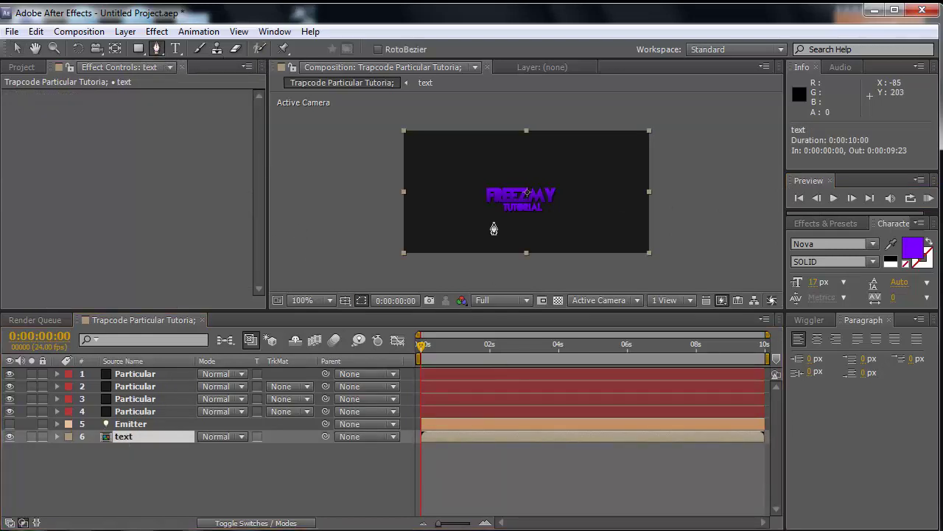
scroll(482, 184, up, 3)
scroll(475, 195, down, 3)
key(period)
click(419, 162)
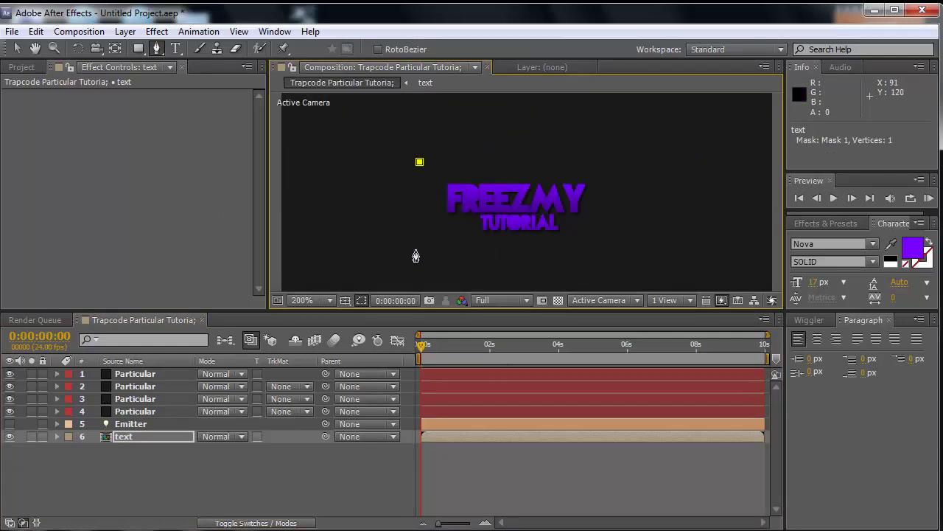
click(416, 262)
click(623, 263)
click(624, 158)
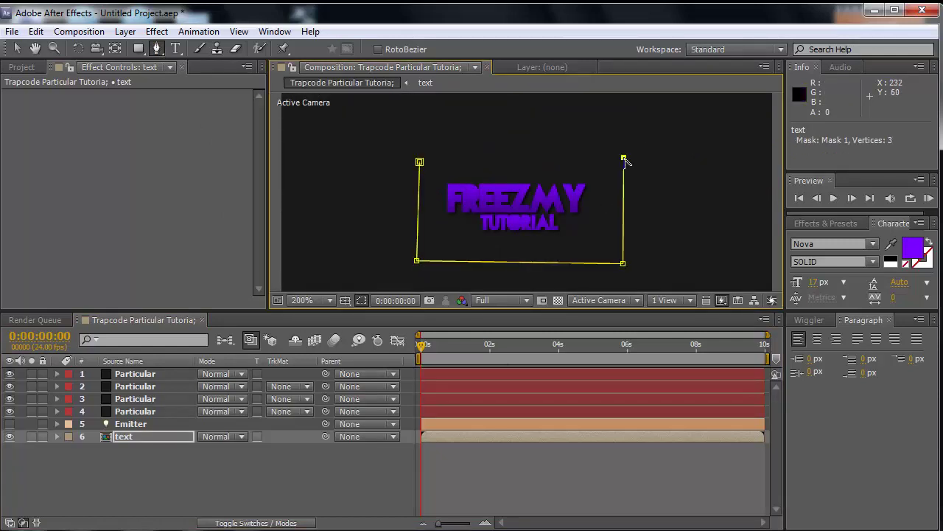
click(419, 162)
Step: Adjust the mask's lower-left and lower-right corners, then reveal the text layer's mask properties
click(17, 48)
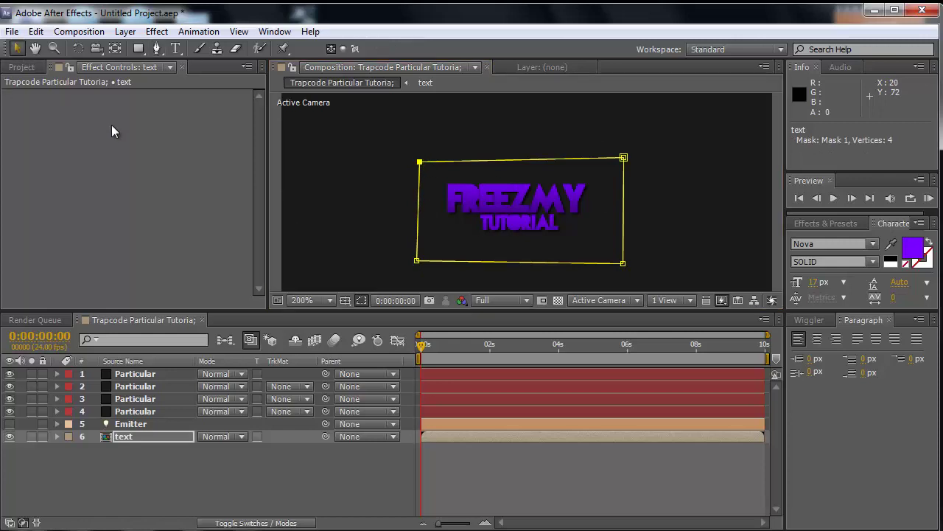
drag(416, 260, 421, 262)
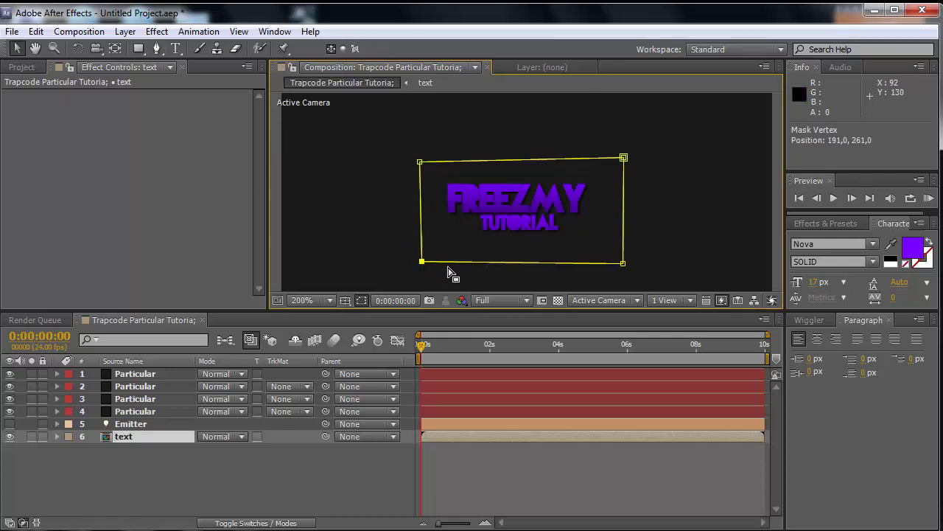
drag(623, 264, 623, 255)
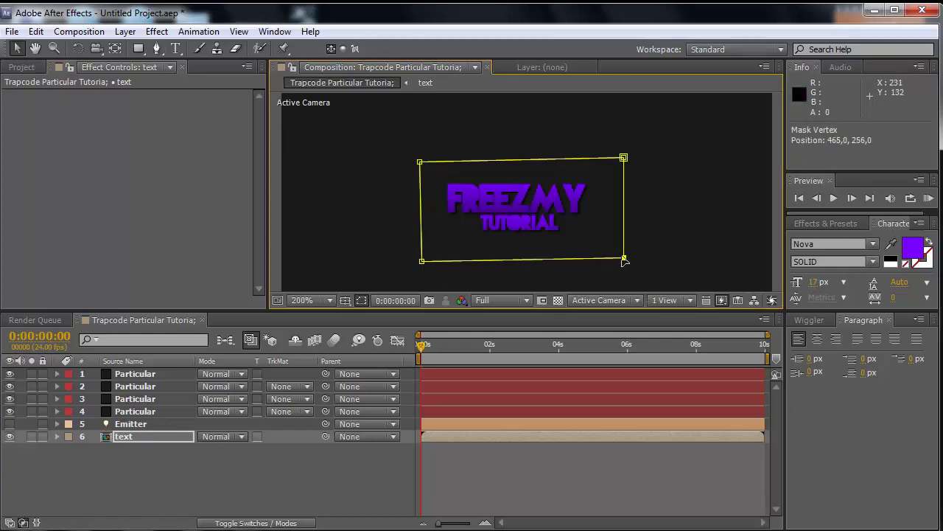
click(146, 437)
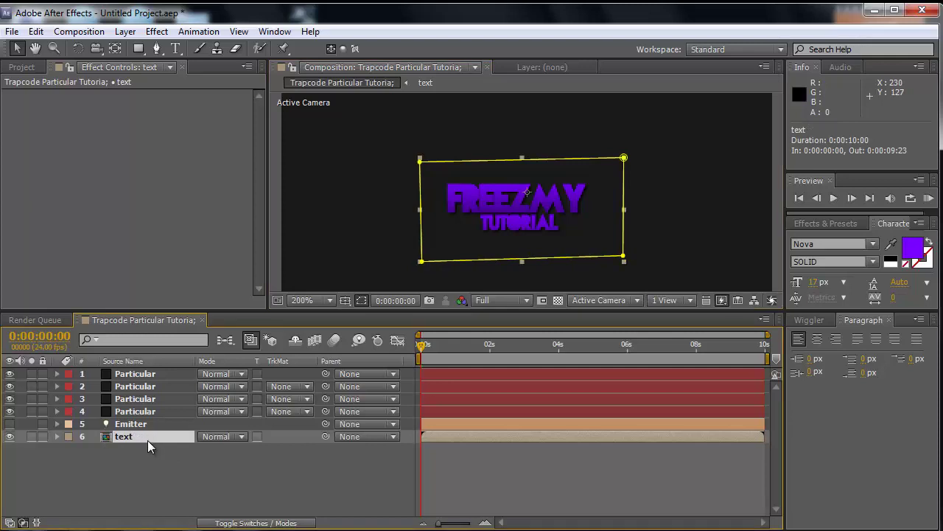
click(58, 438)
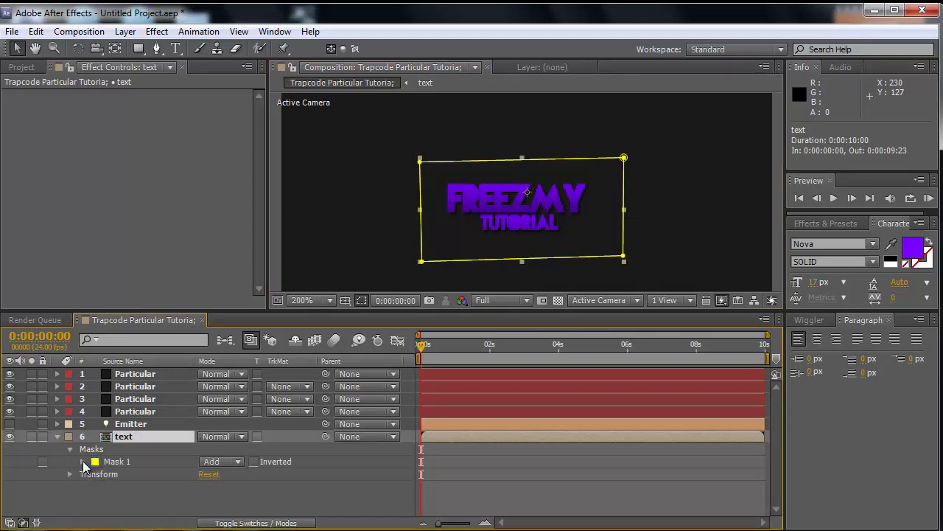
Step: Keyframe Mask Path at 0 s and shift the mask's left corners rightward
click(81, 461)
click(107, 472)
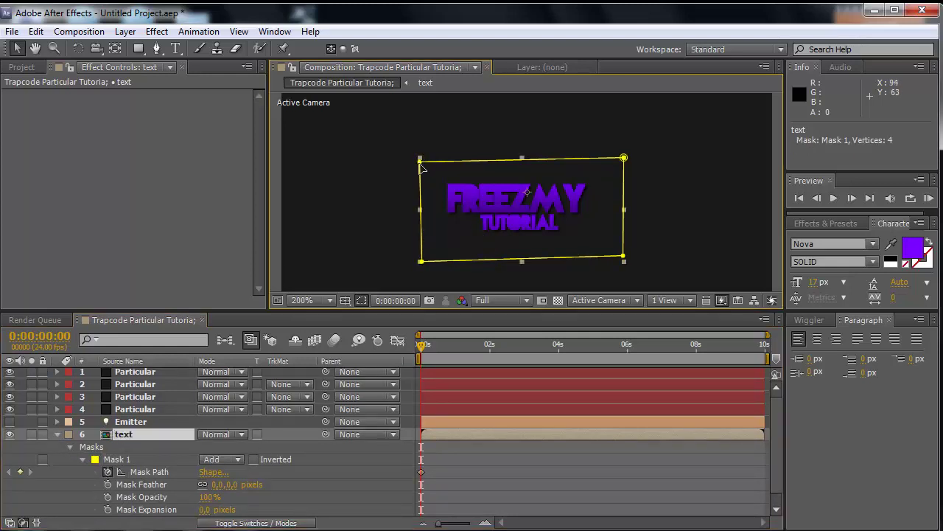
drag(420, 158, 506, 159)
drag(421, 261, 500, 264)
mouse_move(426, 344)
mouse_down()
mouse_move(435, 346)
mouse_move(430, 354)
mouse_up()
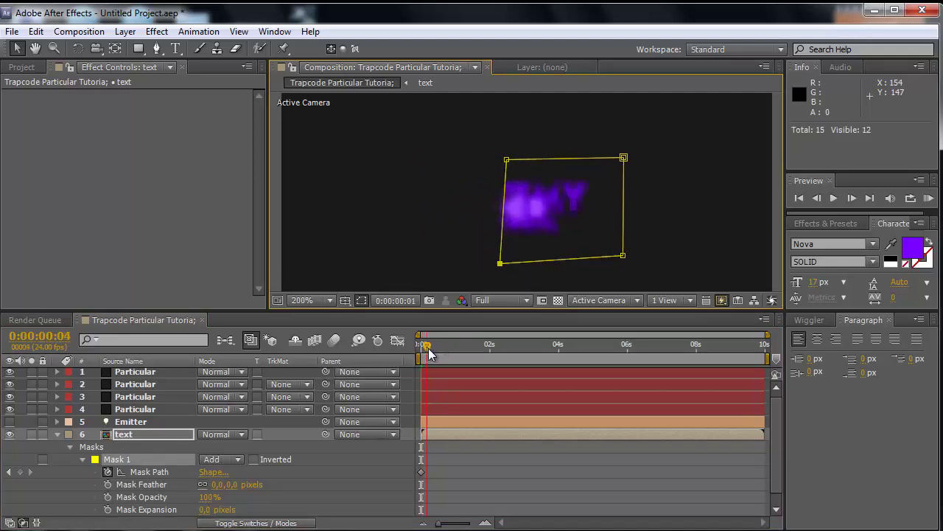
Step: At frame 4, drag the mask vertices together into a thin vertical sliver
click(516, 171)
drag(507, 160, 523, 161)
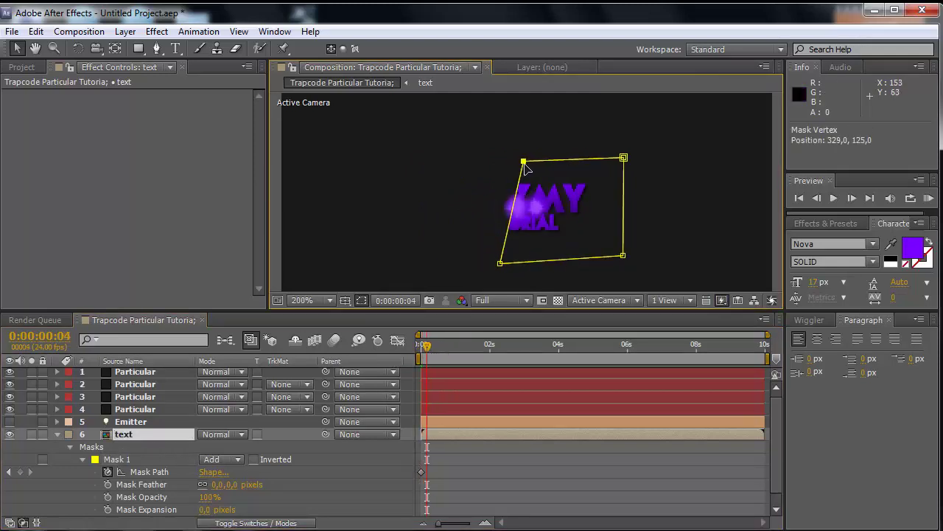
drag(500, 265, 524, 263)
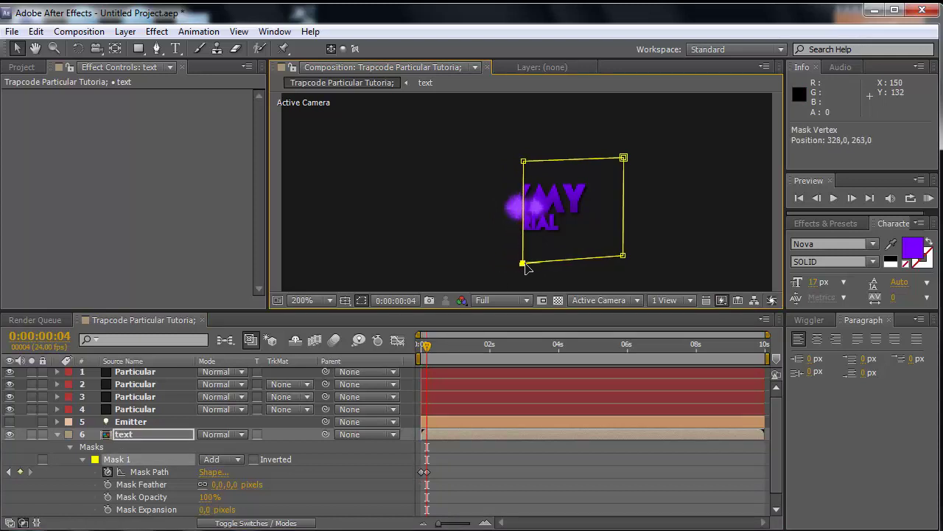
drag(615, 258, 532, 255)
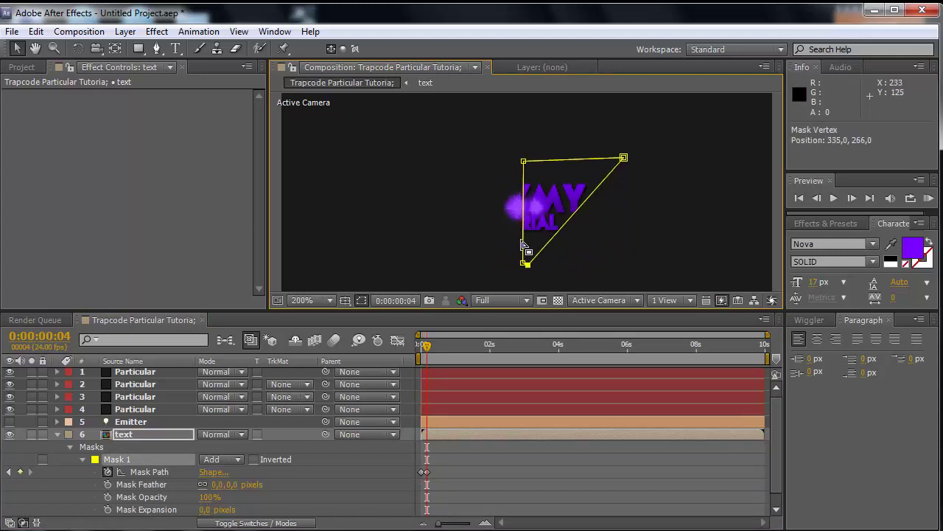
key(period)
drag(722, 124, 524, 132)
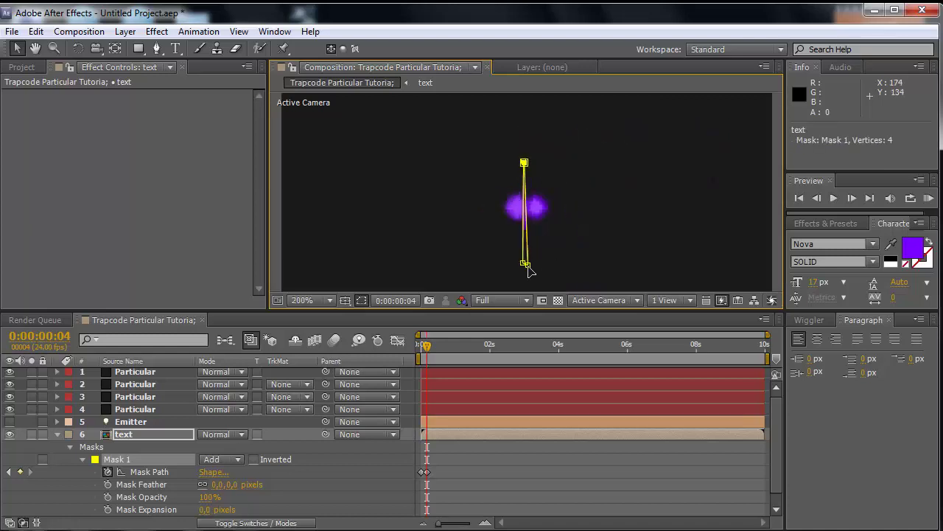
Step: Straighten the sliver by nudging its bottom point left, then check later frames
key(comma)
key(comma)
key(comma)
key(period)
key(period)
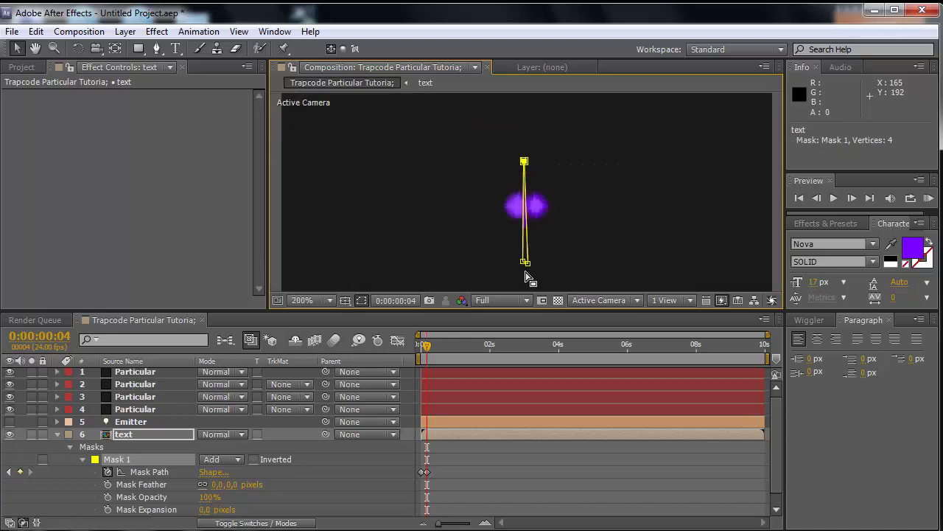
key(period)
key(comma)
click(526, 263)
key(Left)
key(Left)
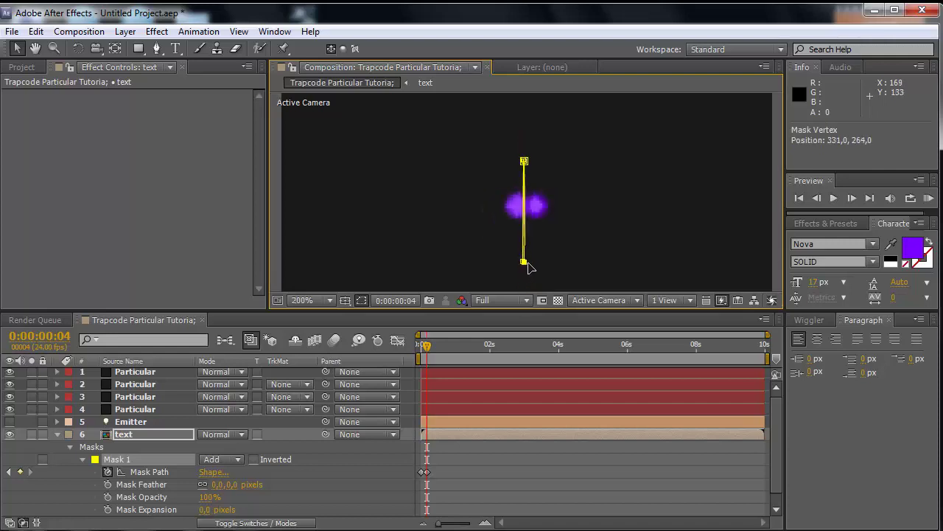
key(Left)
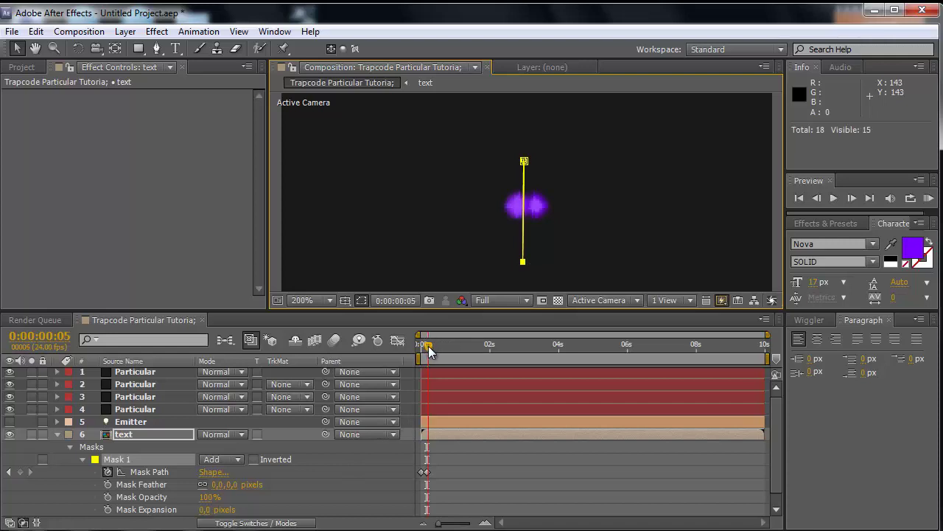
mouse_move(426, 350)
mouse_down()
mouse_move(439, 351)
mouse_move(421, 351)
mouse_up()
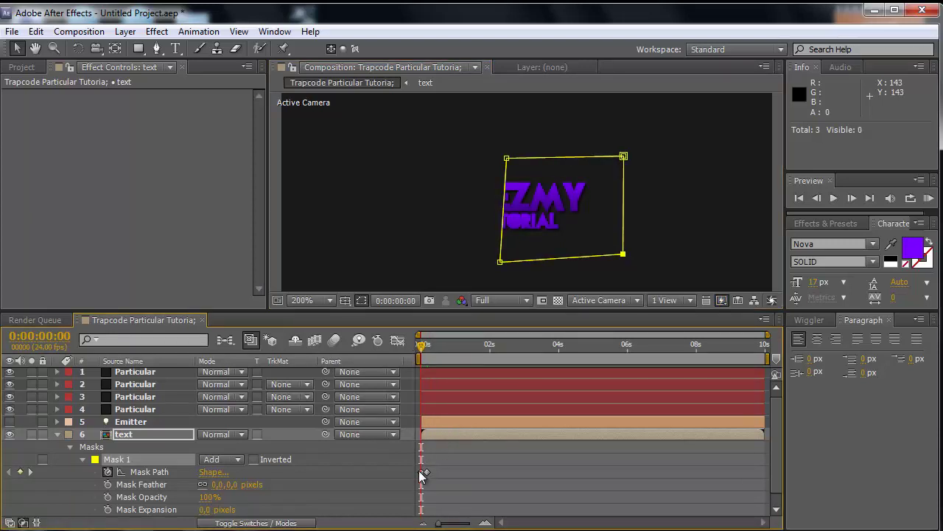
Step: Move the line-shaped Mask Path keyframe to exactly 0 s
drag(422, 472, 419, 480)
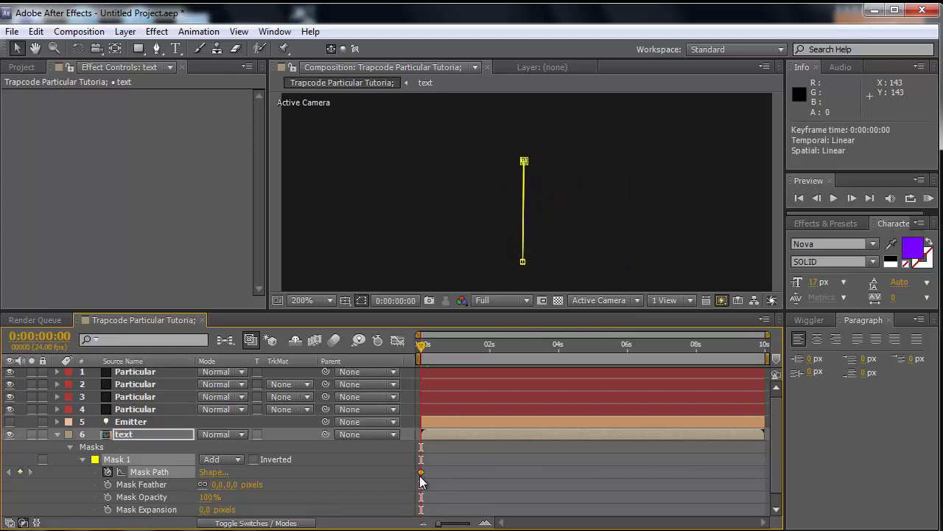
drag(423, 480, 423, 481)
drag(414, 355, 442, 356)
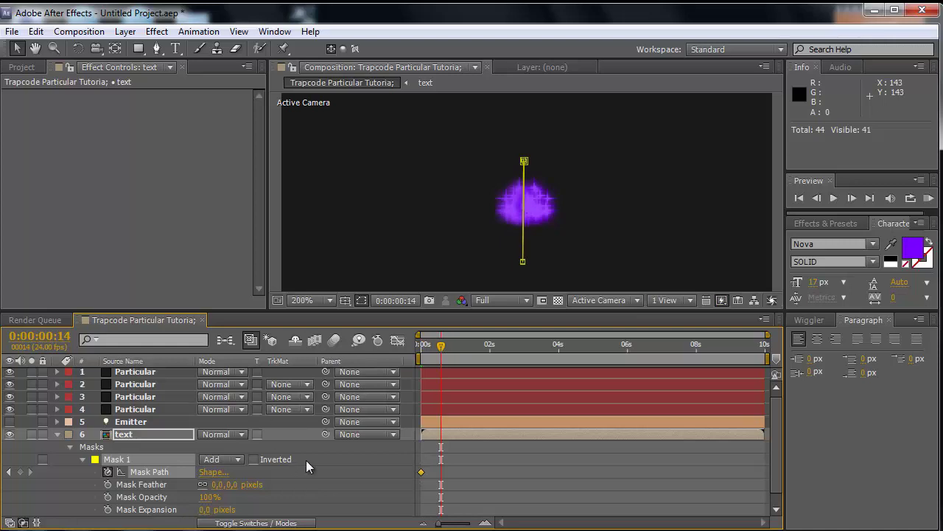
Step: At frame 14, shift the mask's top point slightly right to add a Mask Path keyframe
click(525, 162)
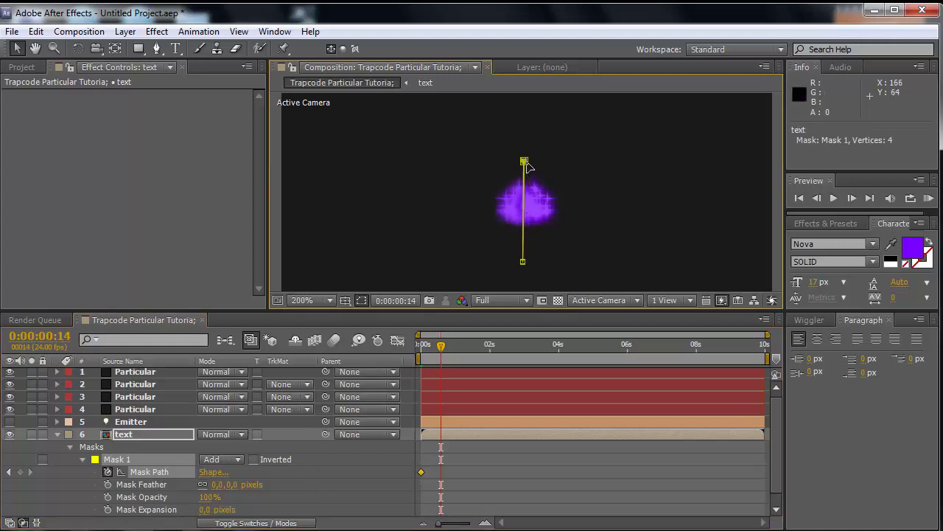
scroll(524, 210, up, 1)
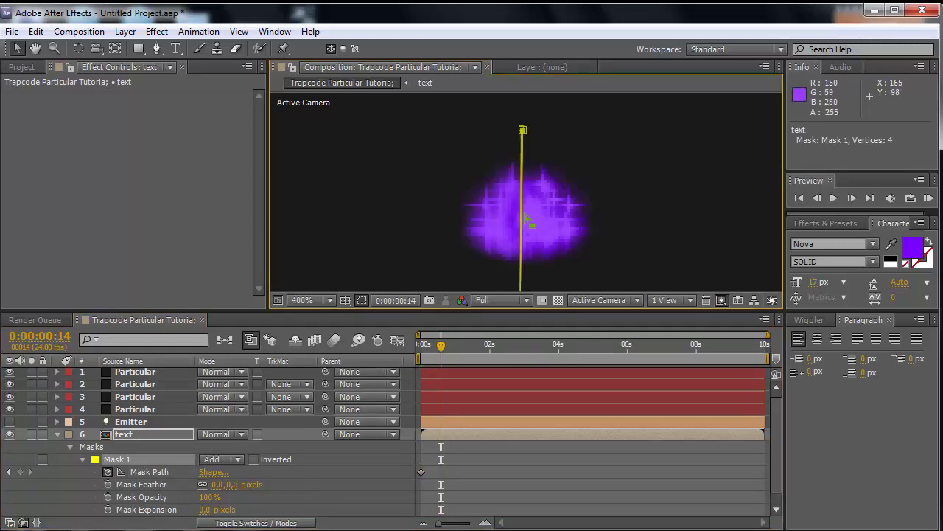
scroll(520, 199, up, 1)
scroll(537, 207, down, 4)
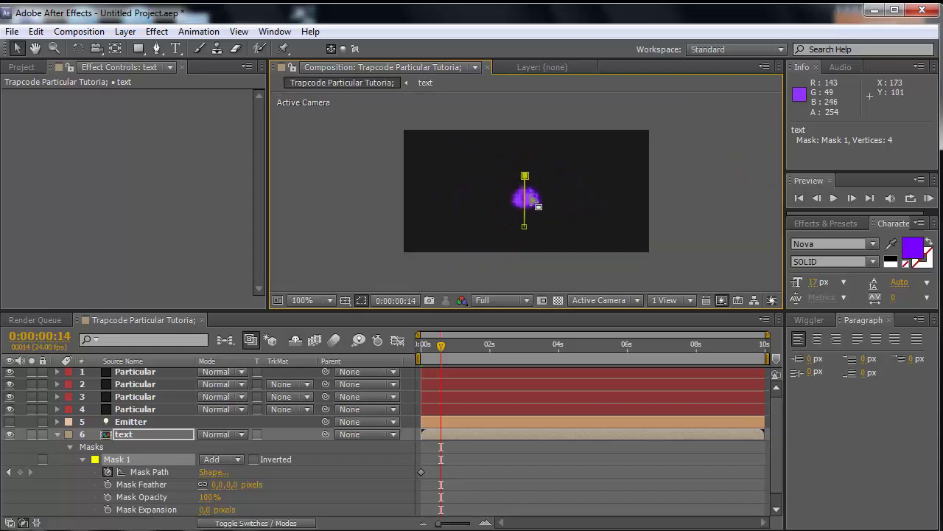
scroll(523, 122, up, 1)
scroll(529, 127, up, 3)
key(comma)
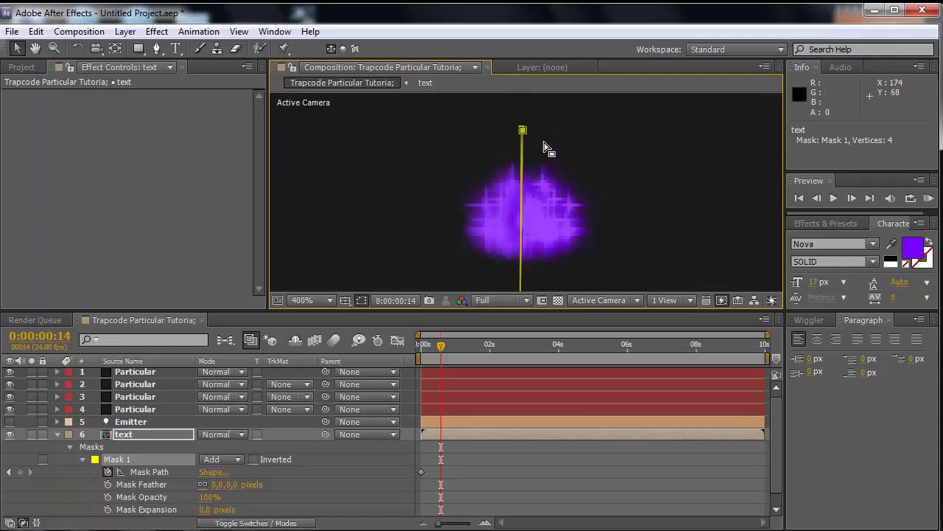
mouse_move(526, 130)
mouse_down()
mouse_move(517, 132)
mouse_move(525, 132)
mouse_up()
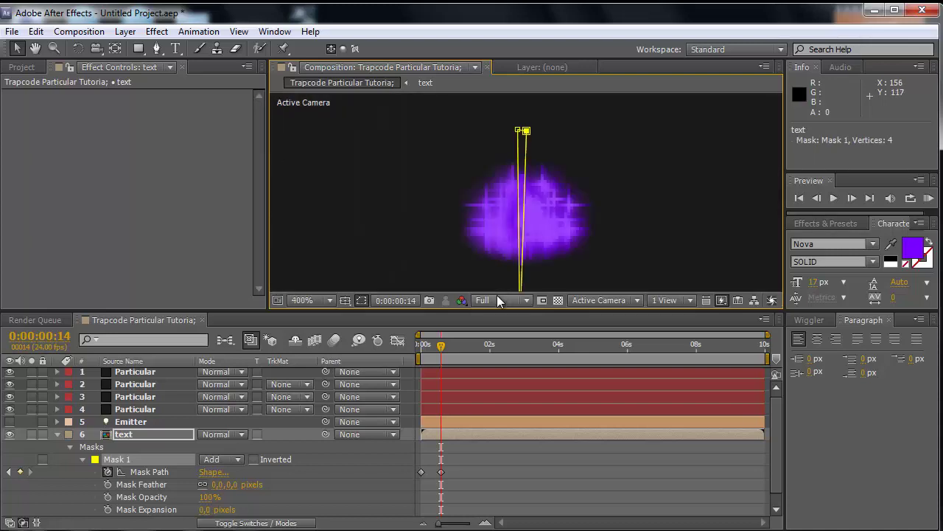
key(comma)
key(comma)
key(comma)
key(comma)
key(comma)
key(comma)
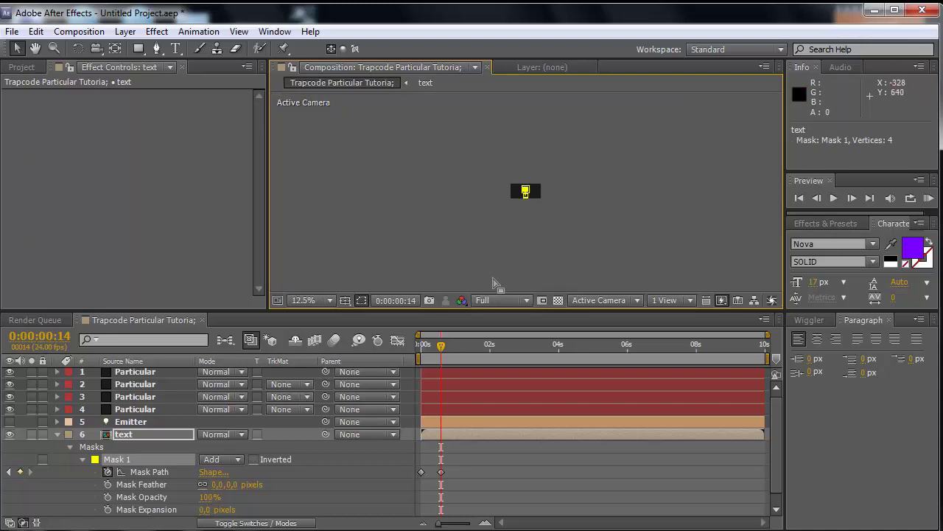
key(period)
key(period)
key(period)
key(period)
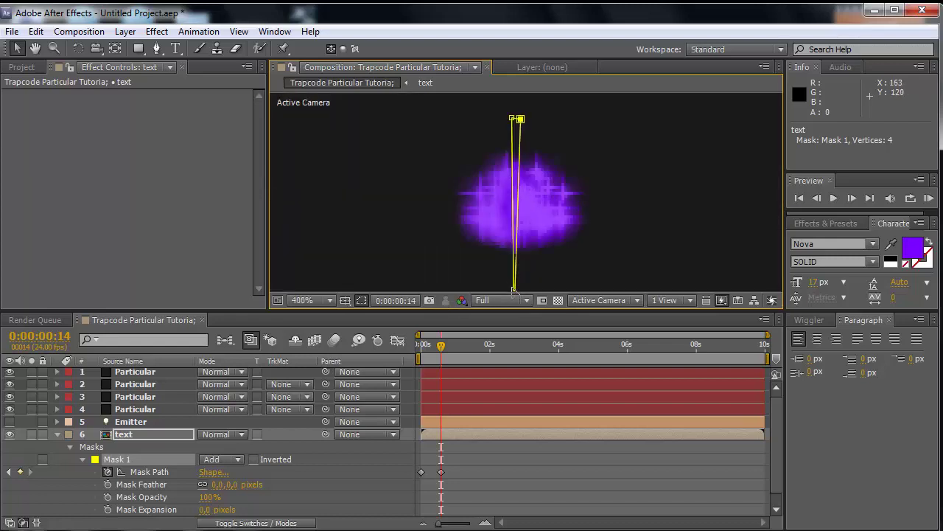
key(comma)
key(period)
key(comma)
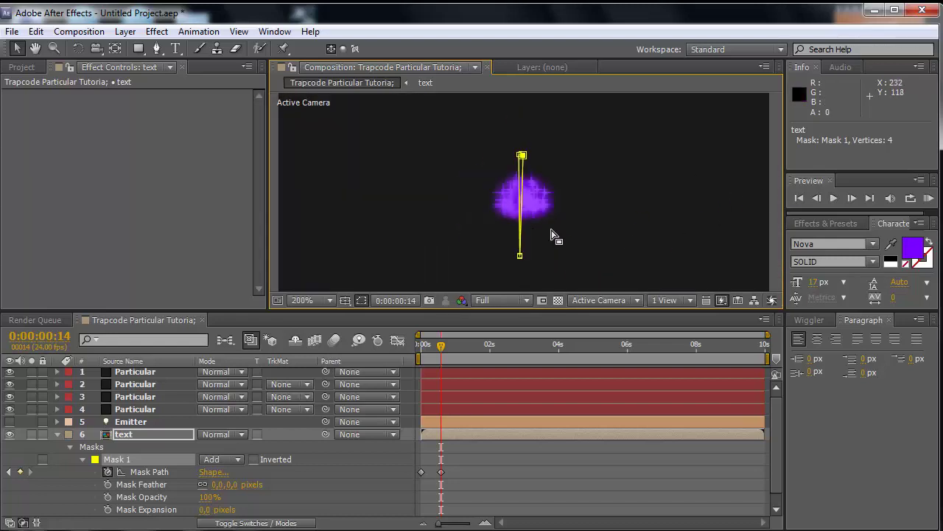
Step: At 0:00:00:22, widen the mask outward on both sides around the particles
click(521, 257)
drag(443, 353, 454, 355)
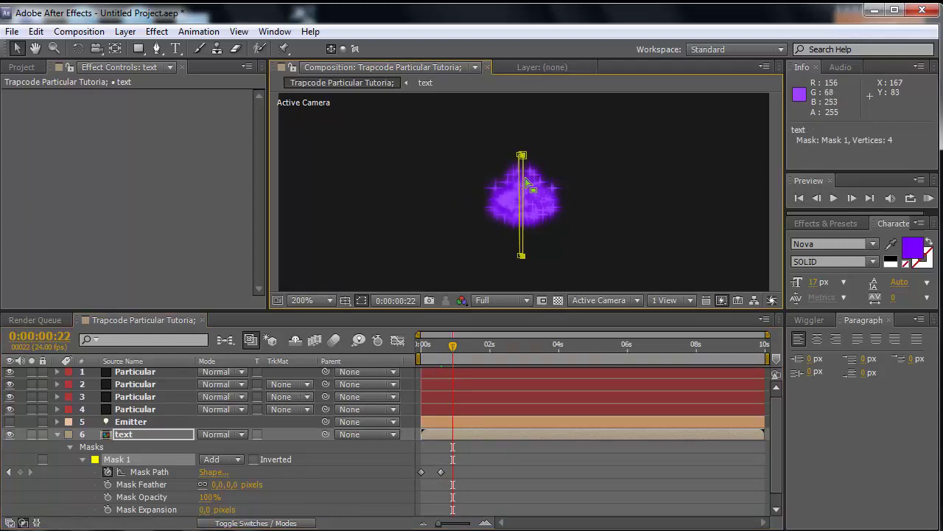
drag(524, 156, 546, 160)
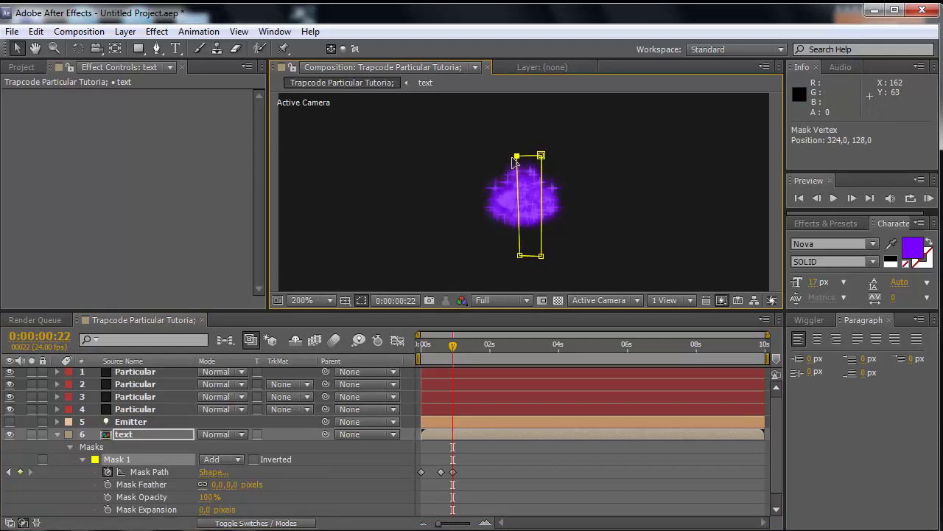
drag(519, 156, 504, 161)
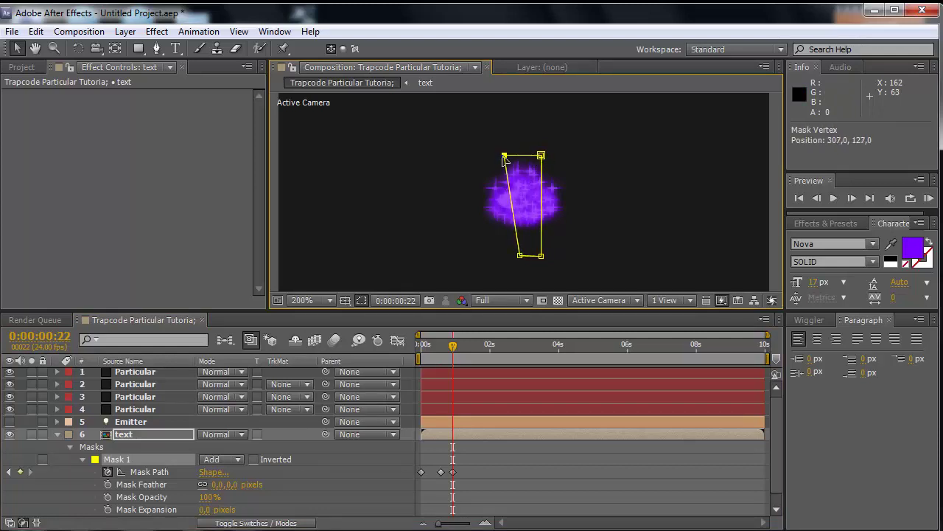
drag(520, 256, 506, 257)
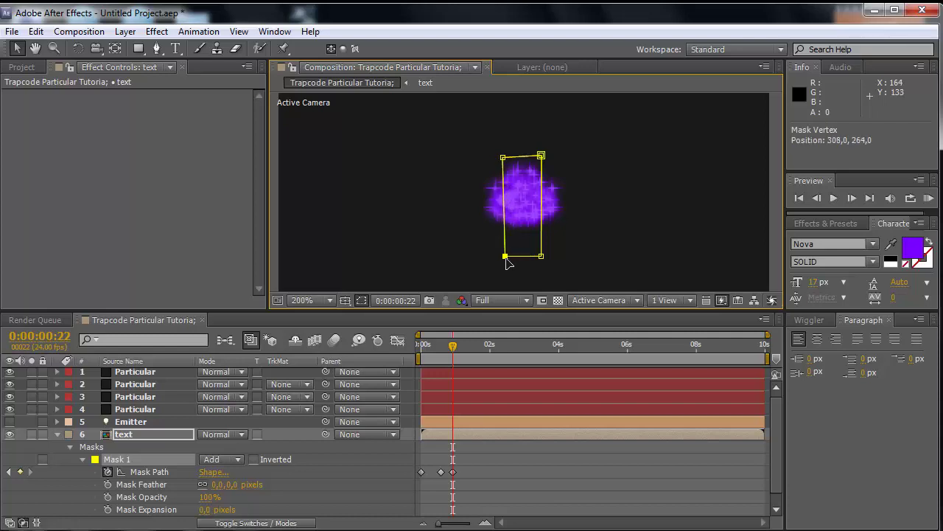
Step: At 0:00:01:05, stretch the mask wider into a rectangle over the particle burst
drag(453, 345, 464, 347)
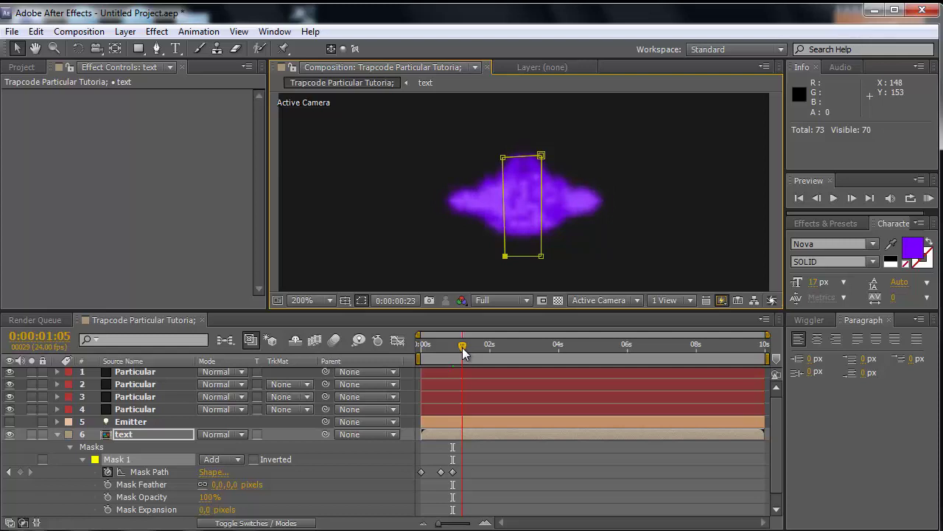
drag(542, 157, 571, 159)
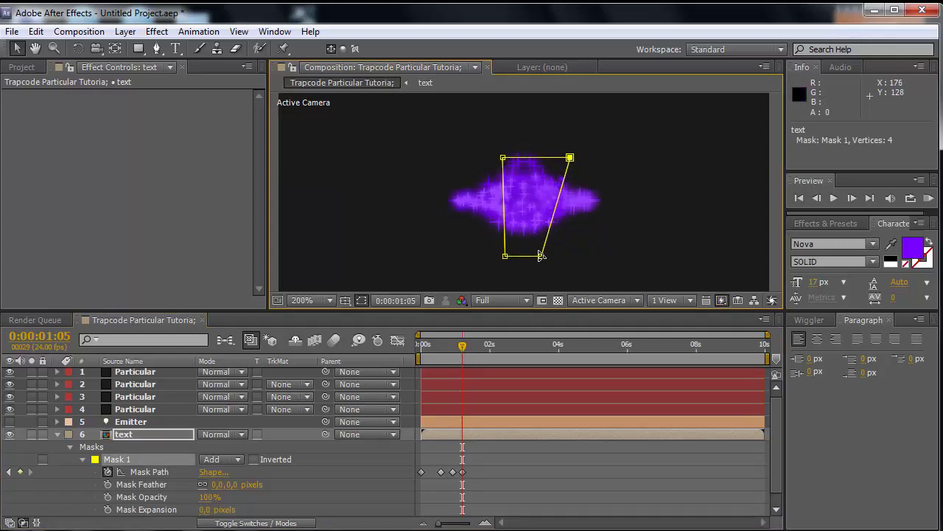
drag(555, 260, 587, 260)
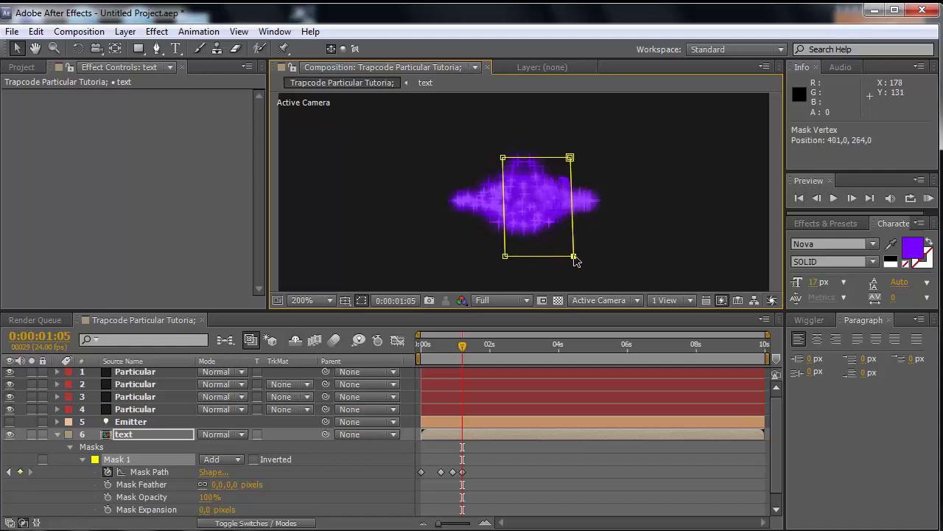
drag(493, 160, 462, 165)
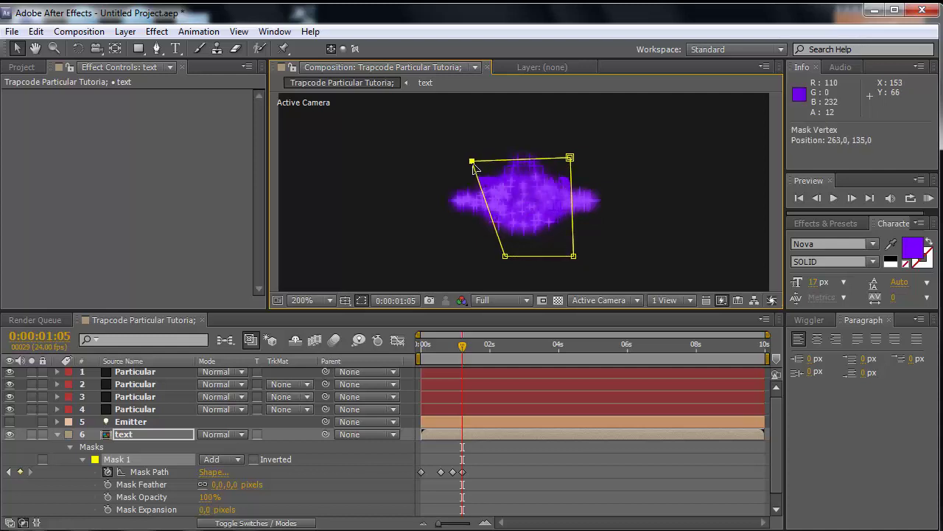
drag(501, 260, 475, 261)
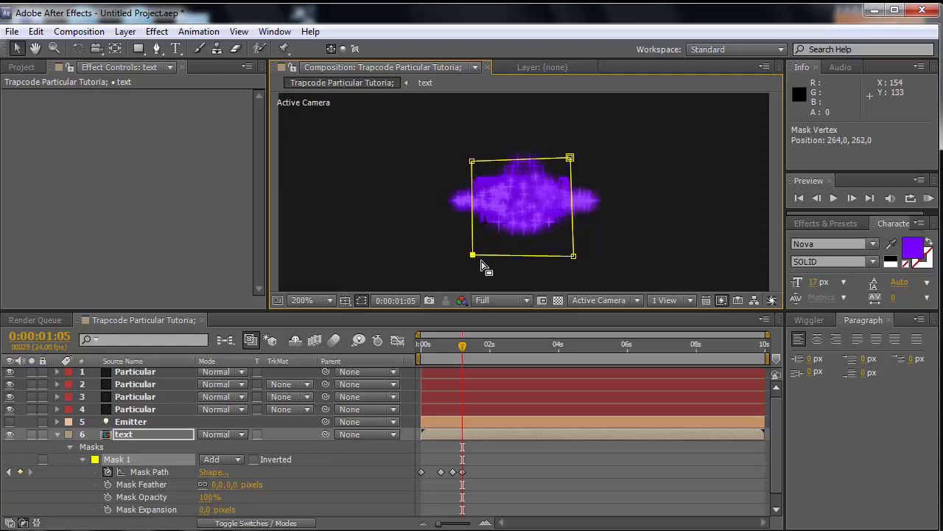
drag(461, 348, 467, 356)
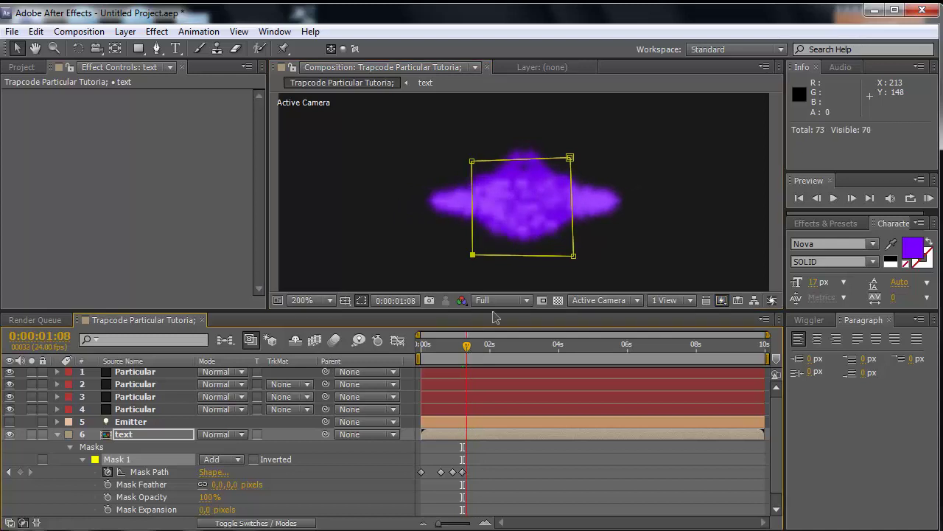
Step: At 0:00:01:08, drag the mask's left and right corners further outward
click(524, 205)
drag(572, 158, 594, 160)
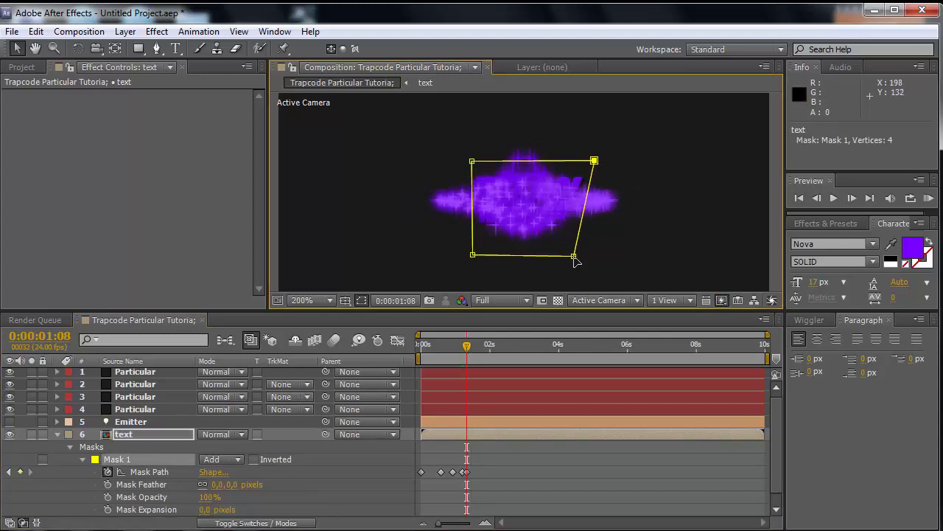
drag(573, 256, 595, 258)
mouse_move(471, 160)
mouse_down()
mouse_move(453, 159)
mouse_move(449, 169)
mouse_up()
drag(472, 255, 452, 254)
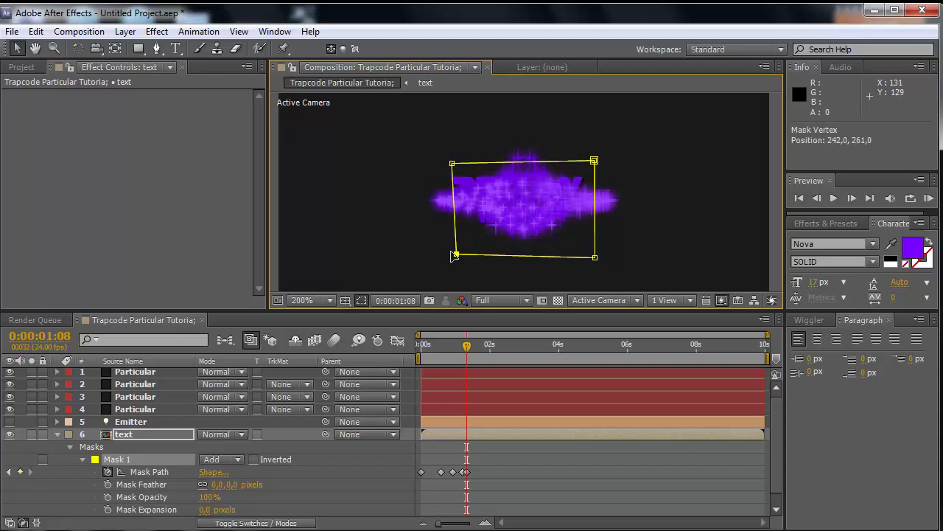
Step: At 0:00:01:09, widen the mask again on both sides and deselect the layer
click(469, 350)
click(473, 191)
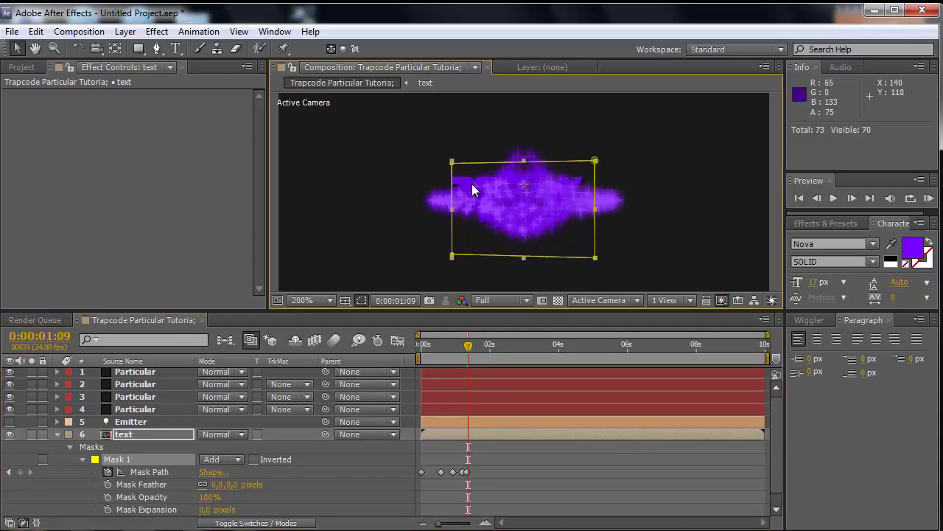
drag(451, 163, 437, 165)
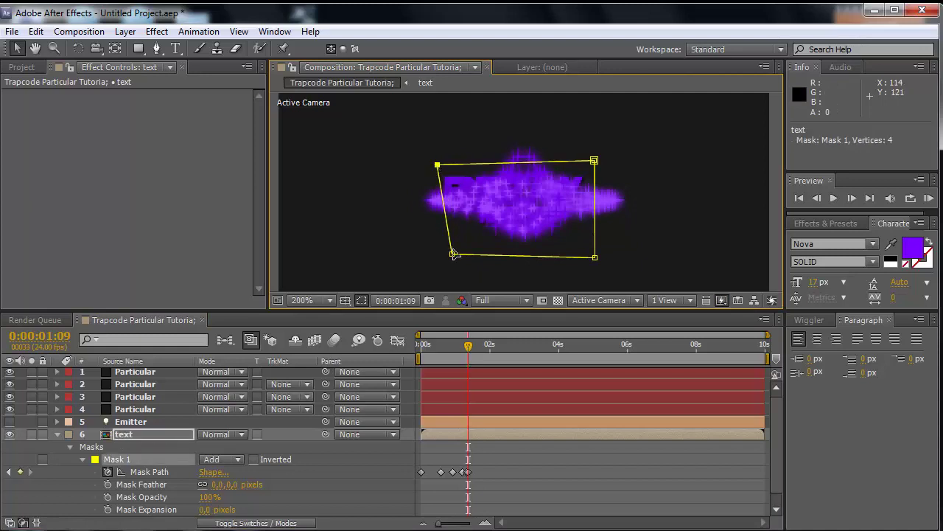
drag(453, 255, 437, 252)
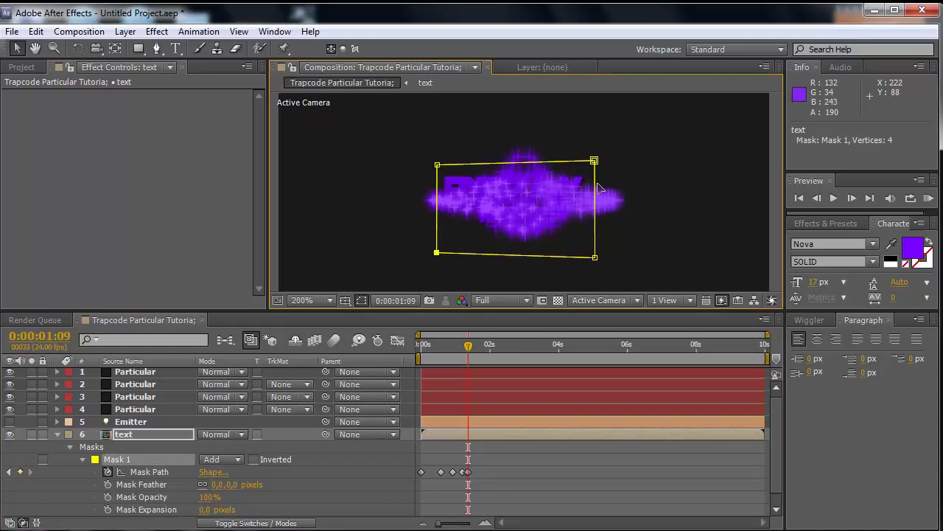
drag(594, 160, 604, 161)
drag(595, 257, 604, 252)
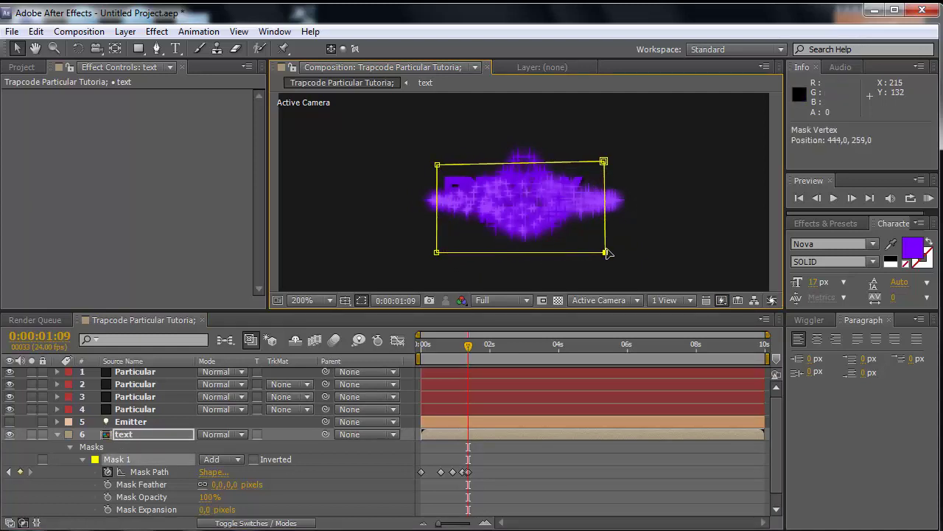
click(384, 456)
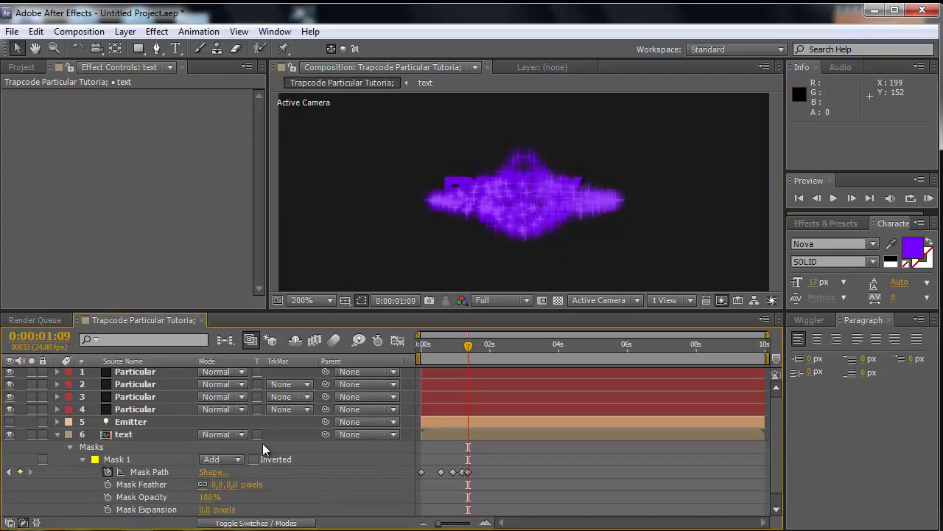
Step: End the work area around 0:00:07:05 and preview the animation from 0 s
click(799, 198)
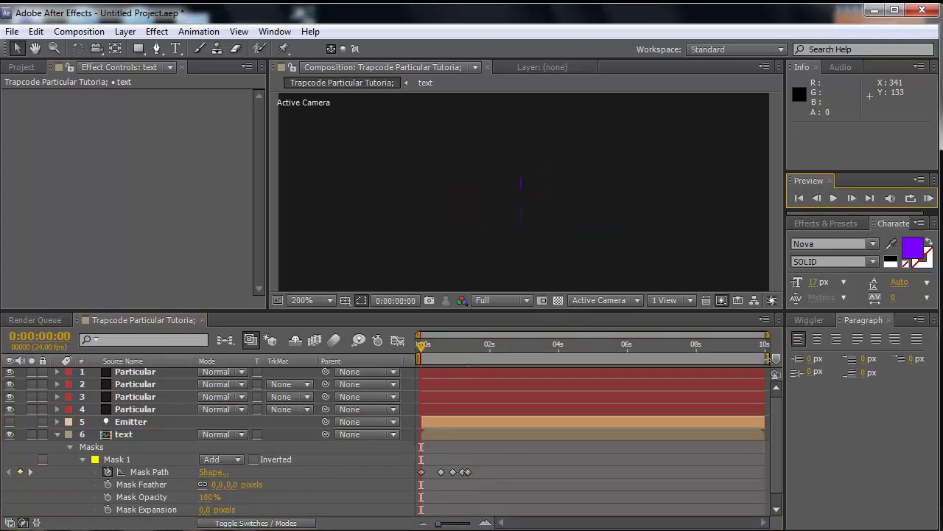
drag(767, 358, 672, 358)
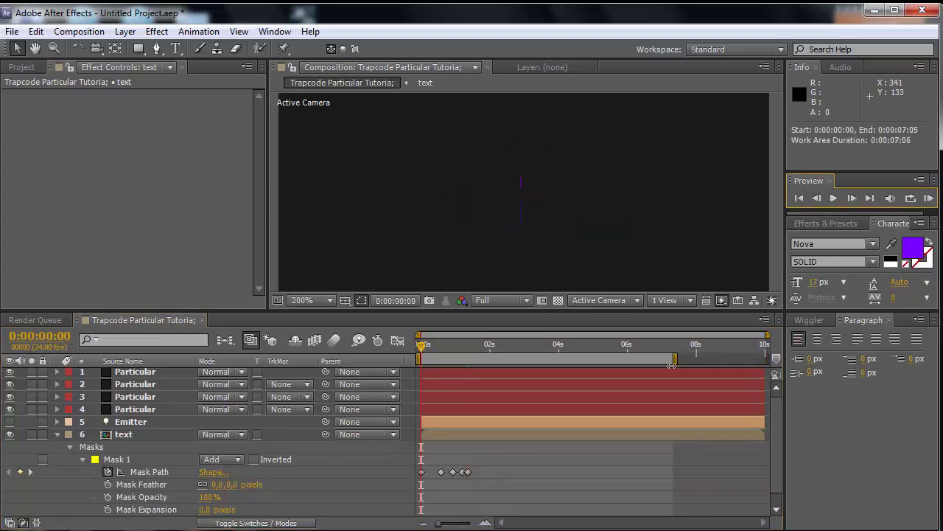
click(834, 198)
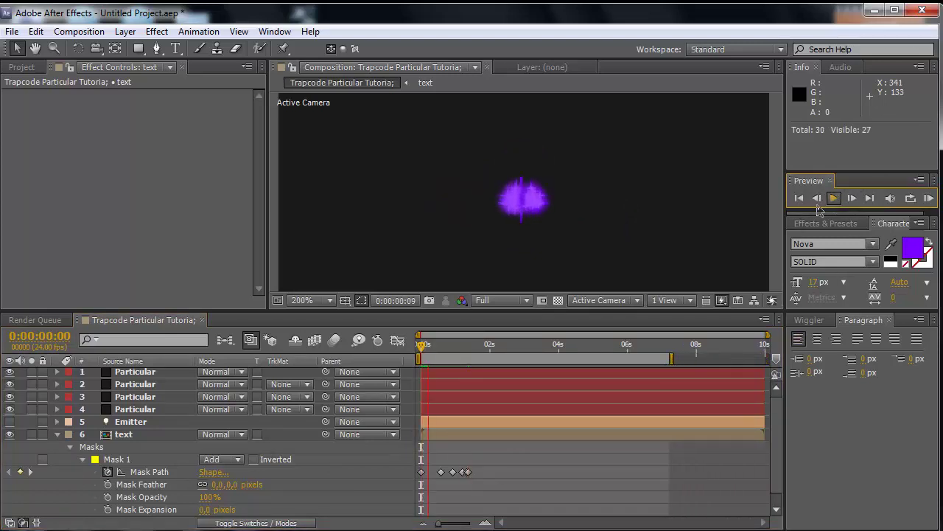
click(801, 198)
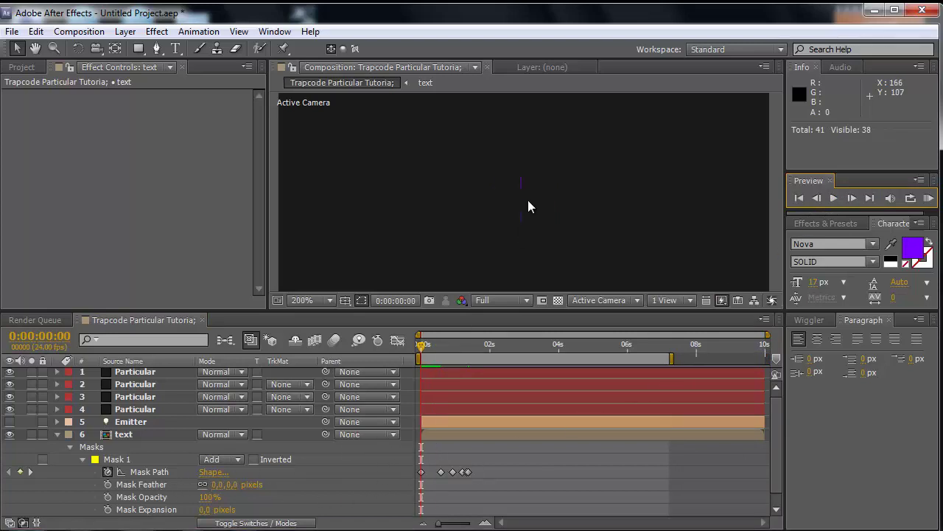
Step: Select the 0 s mask path keyframe and nudge the mask line at 400% zoom
click(169, 466)
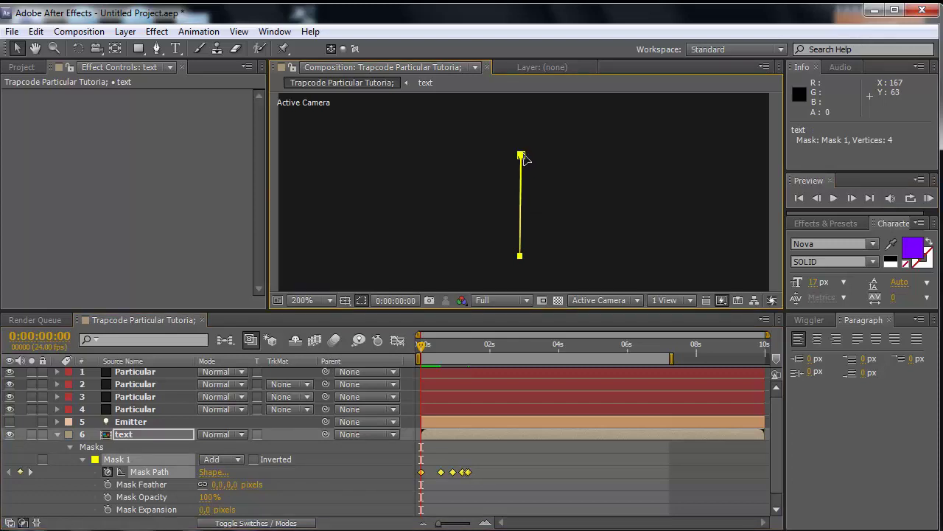
drag(523, 157, 525, 157)
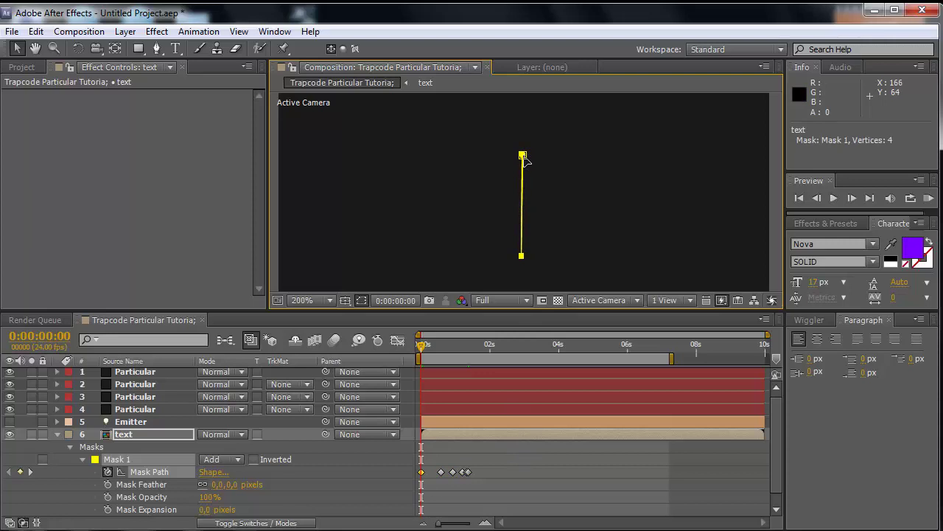
key(period)
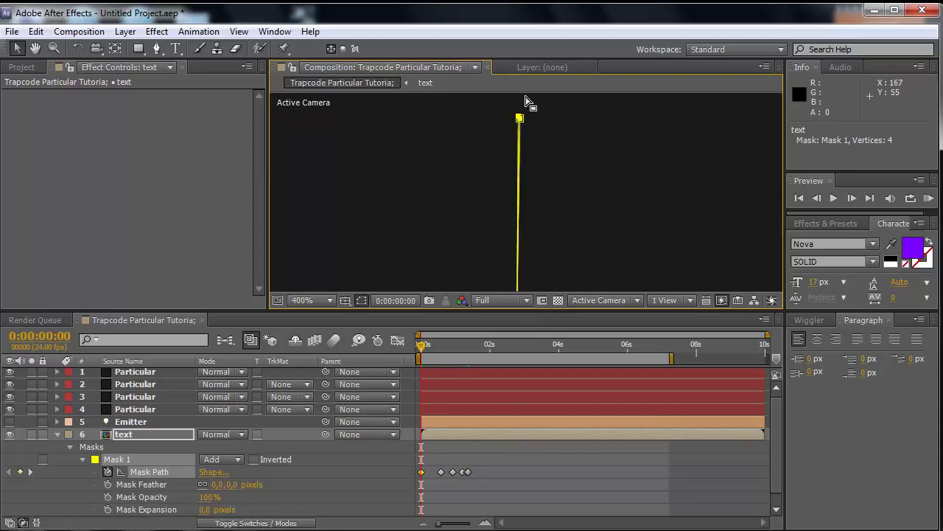
key(period)
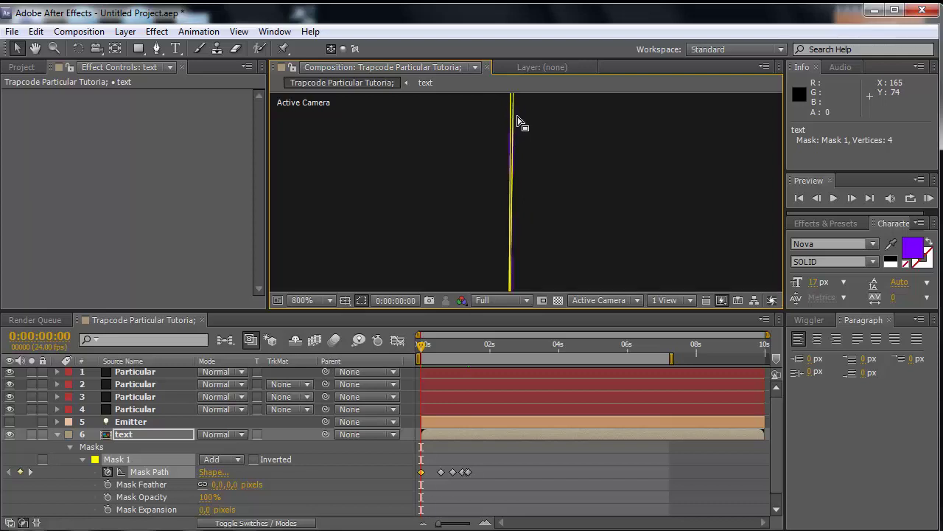
key(comma)
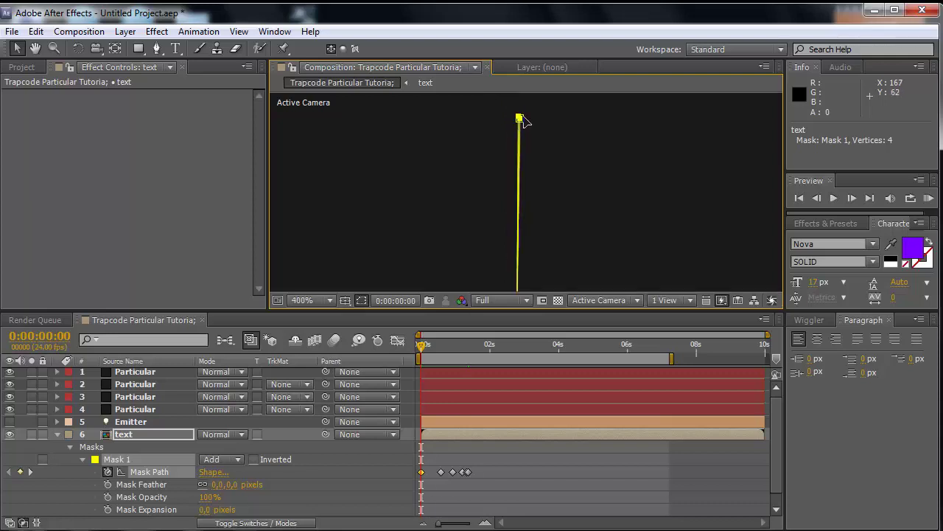
drag(520, 119, 520, 120)
Step: Fine-tune the mask line's top and bottom vertices until it stands straight, then deselect
double_click(519, 120)
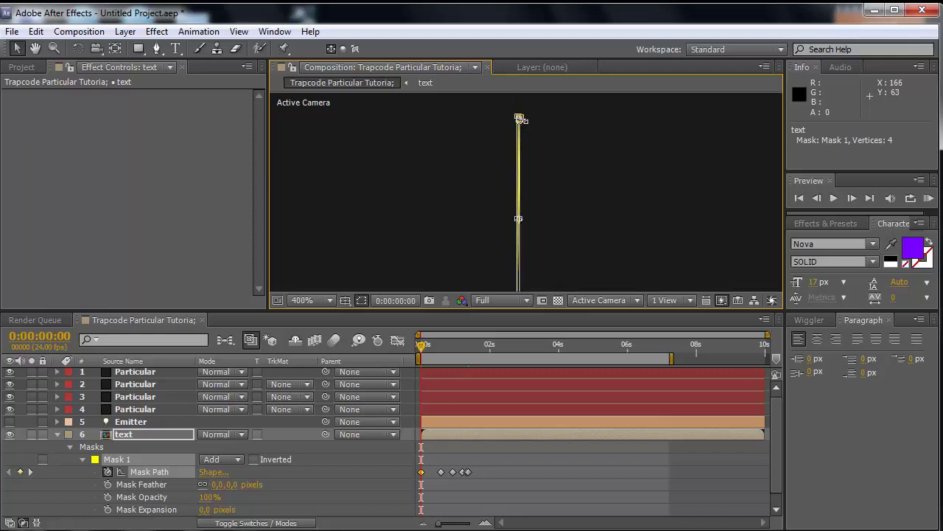
click(520, 118)
drag(521, 122, 522, 122)
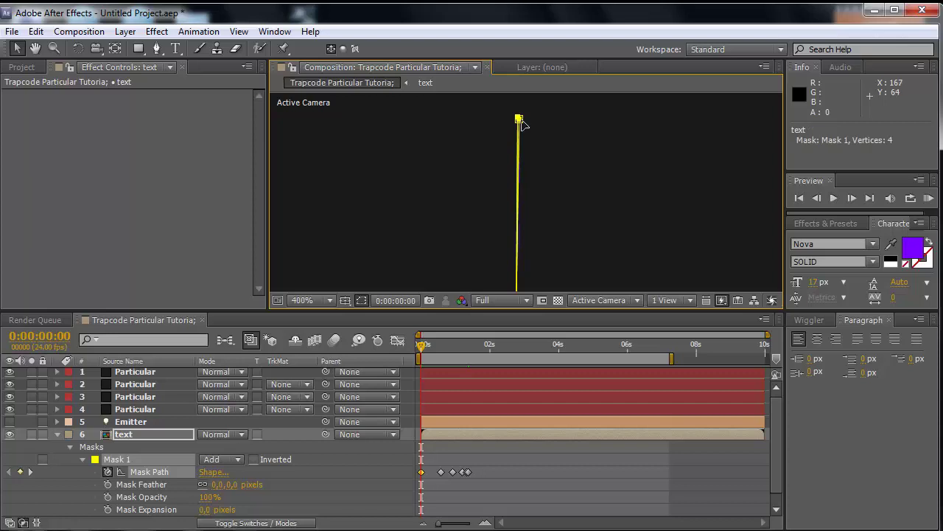
drag(522, 124, 521, 125)
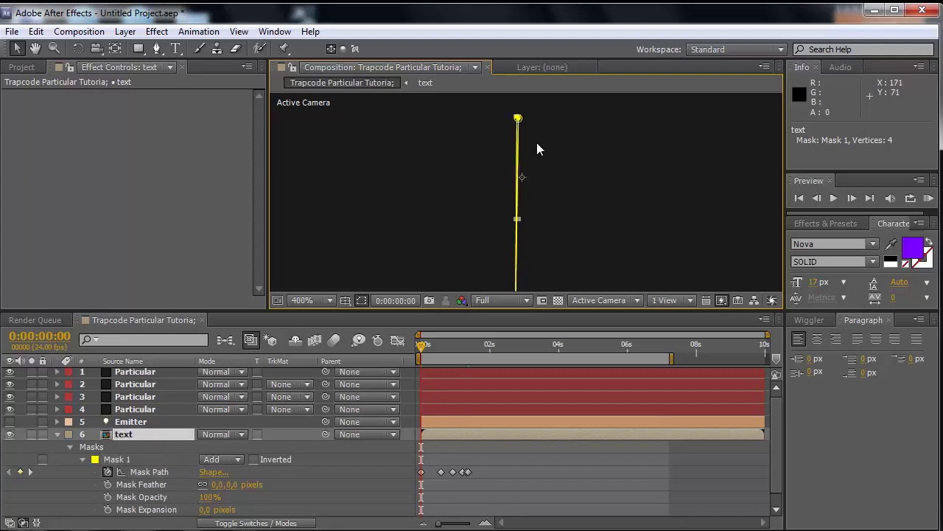
drag(523, 119, 521, 121)
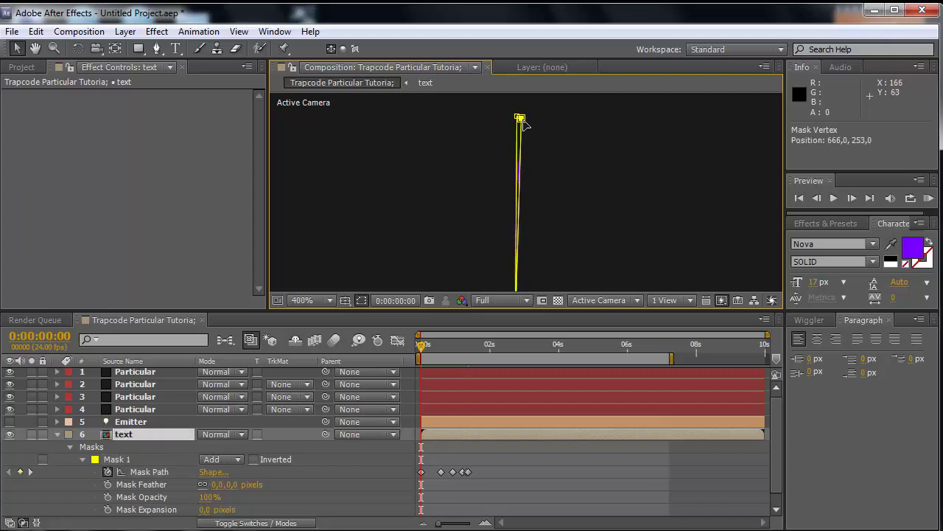
key(comma)
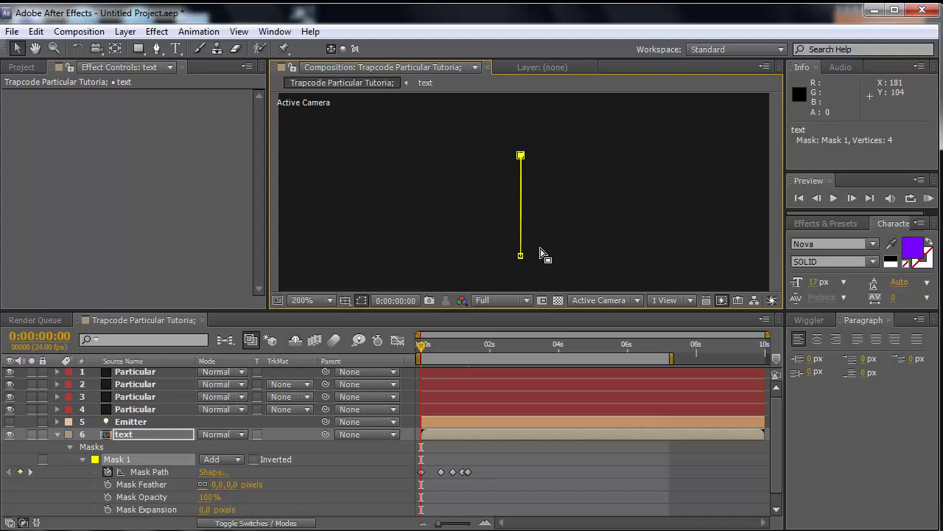
drag(522, 257, 522, 256)
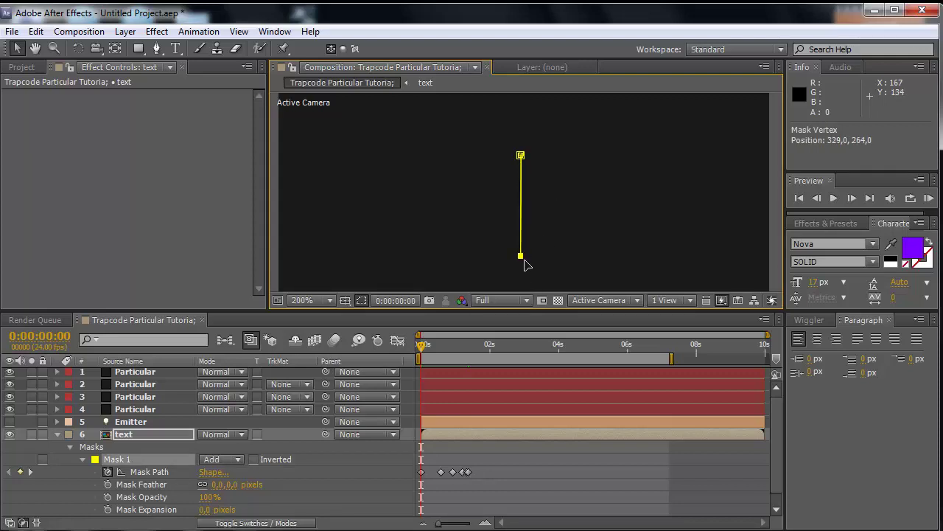
click(364, 491)
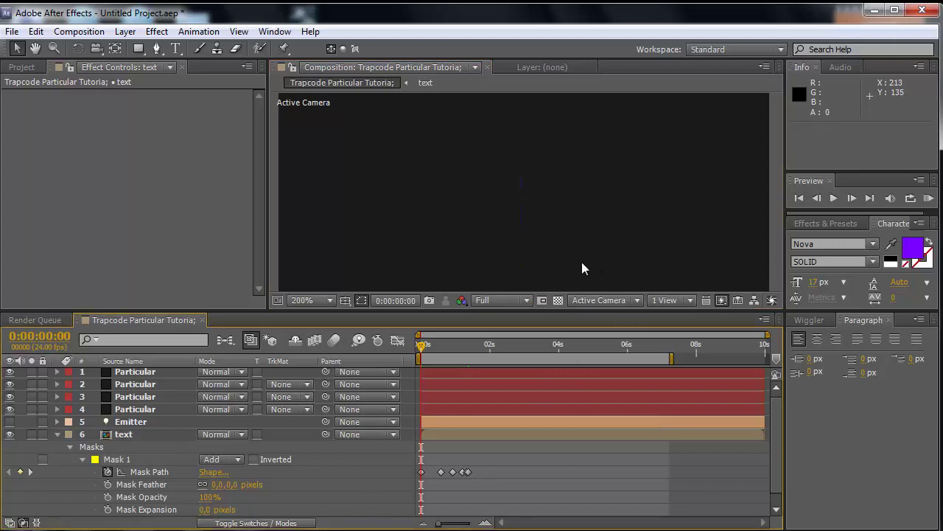
Step: Nudge the text layer's mask line top point slightly right and deselect
click(523, 209)
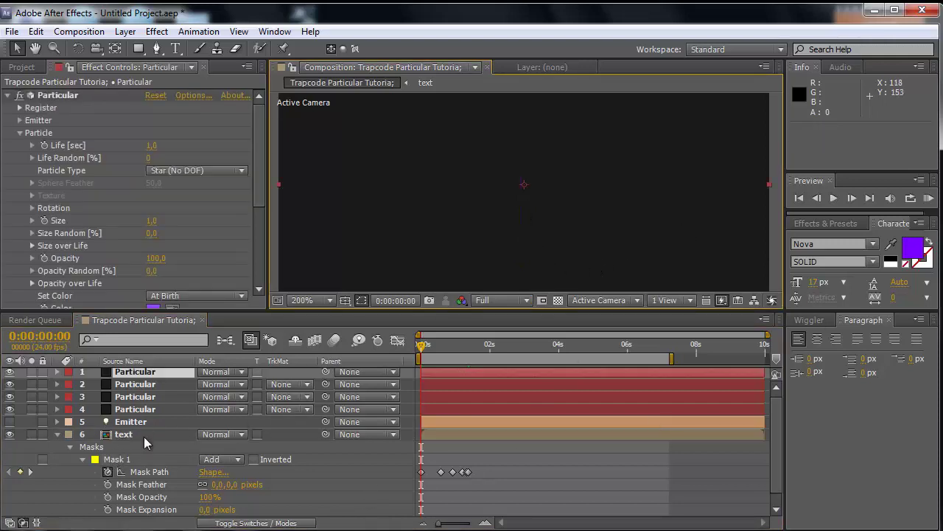
click(144, 434)
click(523, 155)
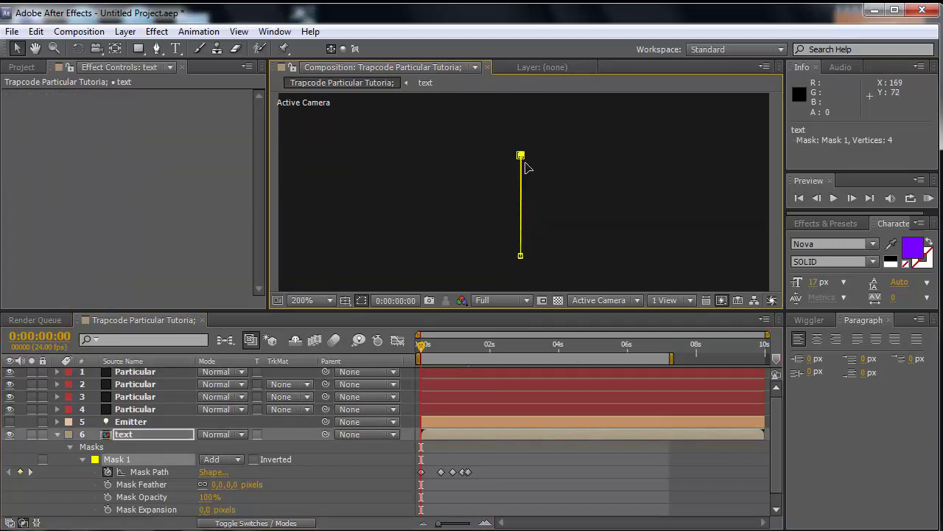
drag(522, 157, 524, 158)
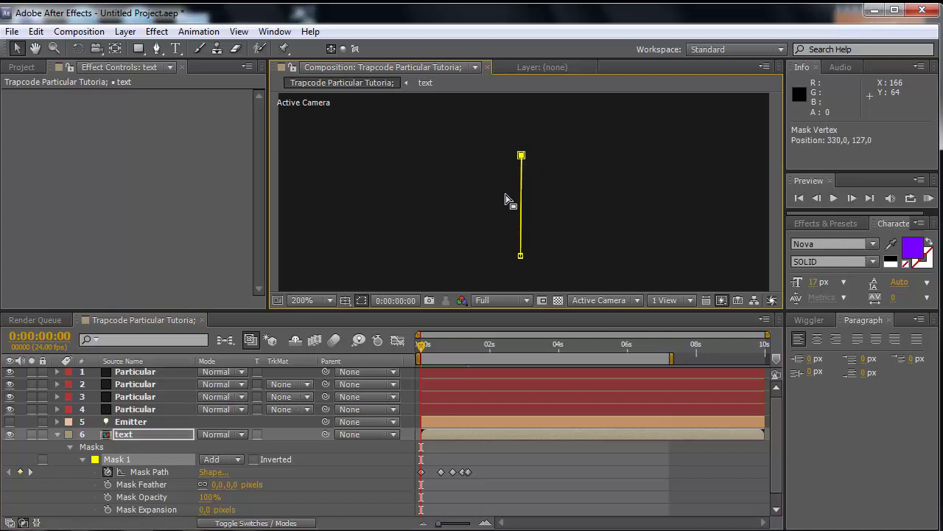
click(383, 471)
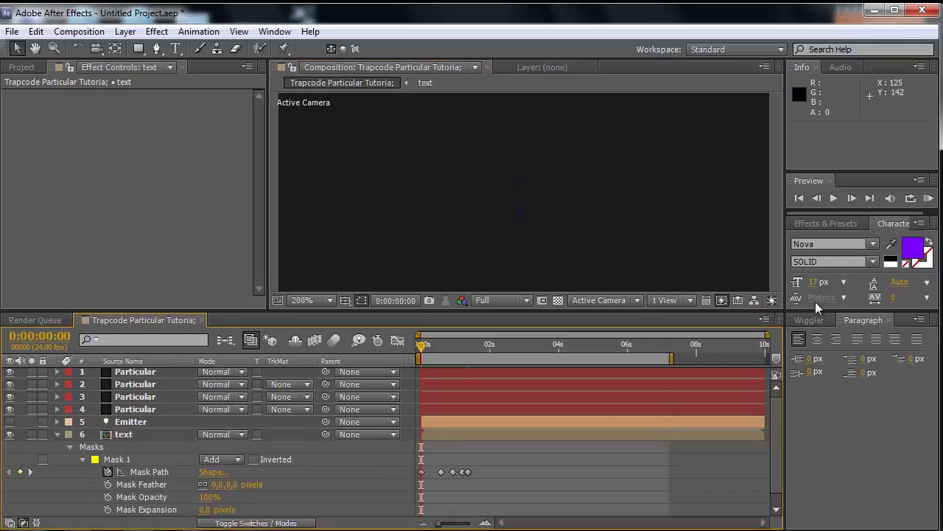
Step: At 100% zoom, preview the opening and stop at frame 4
click(817, 198)
key(comma)
key(comma)
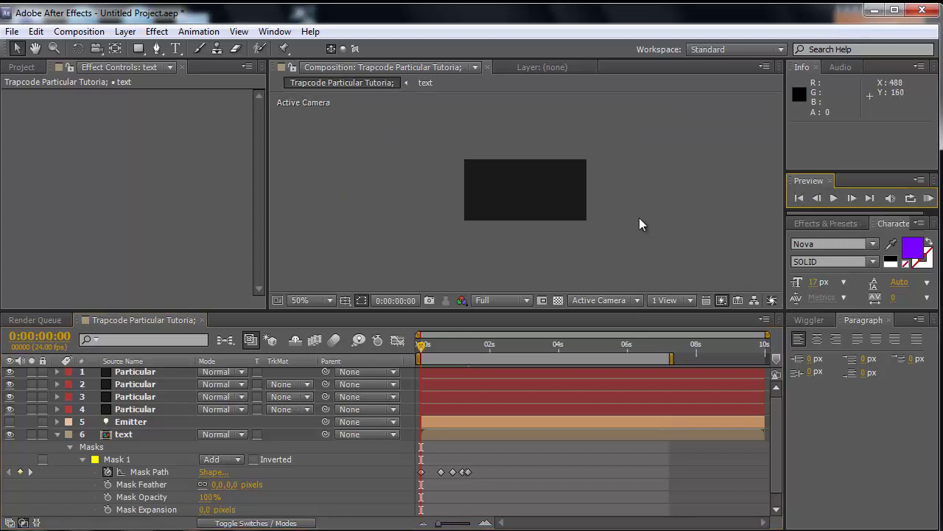
key(period)
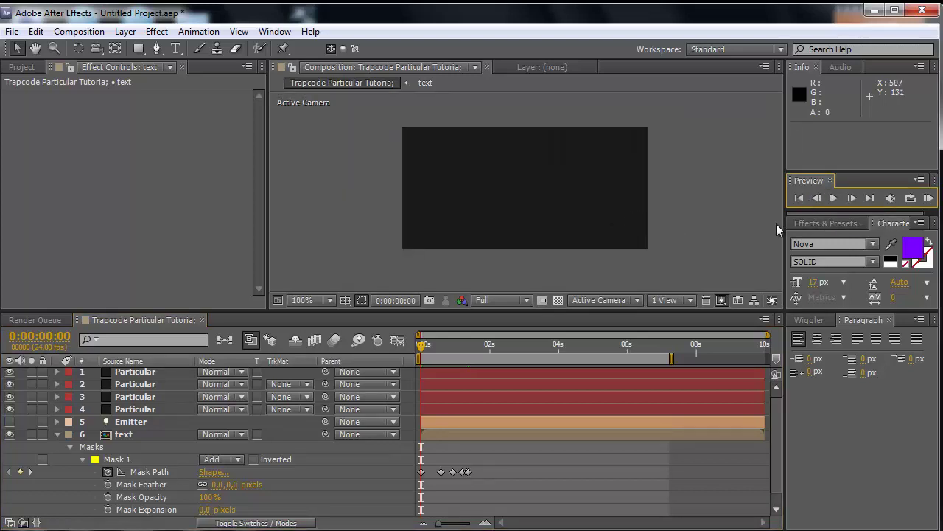
click(834, 199)
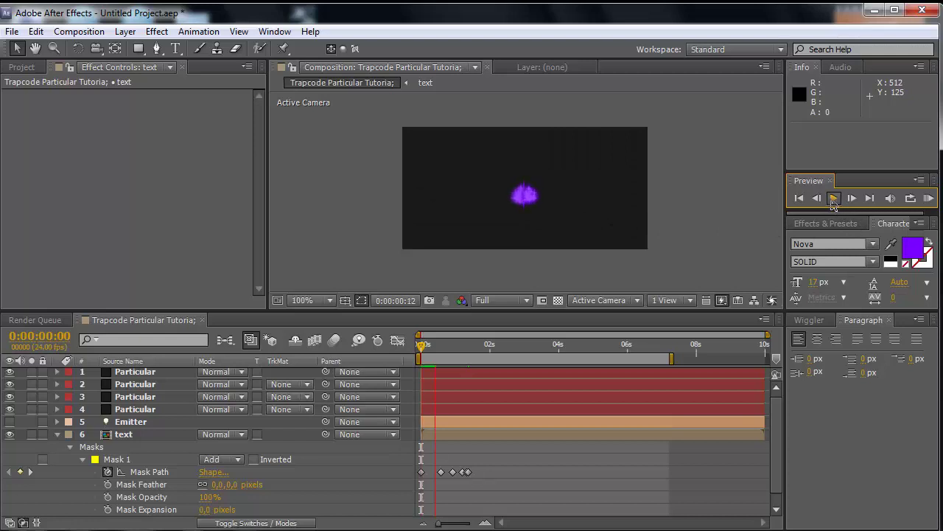
click(798, 198)
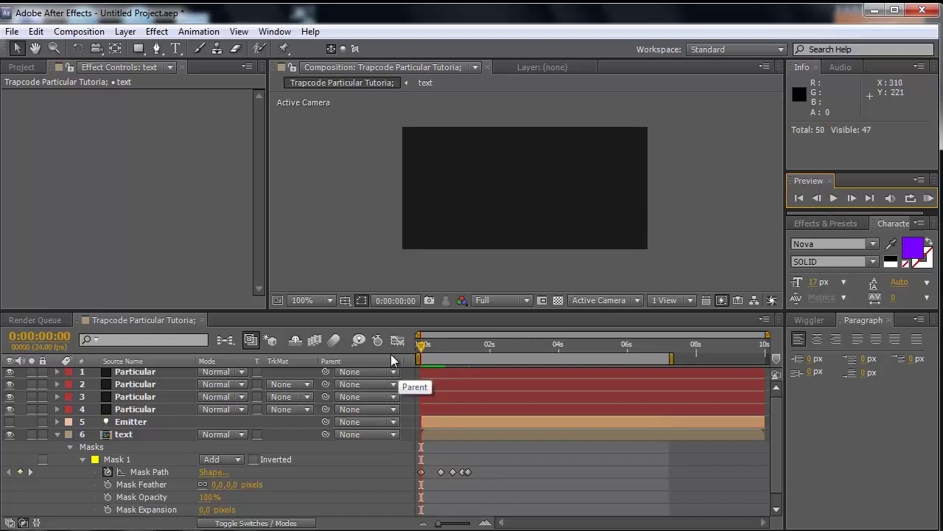
drag(420, 345, 426, 346)
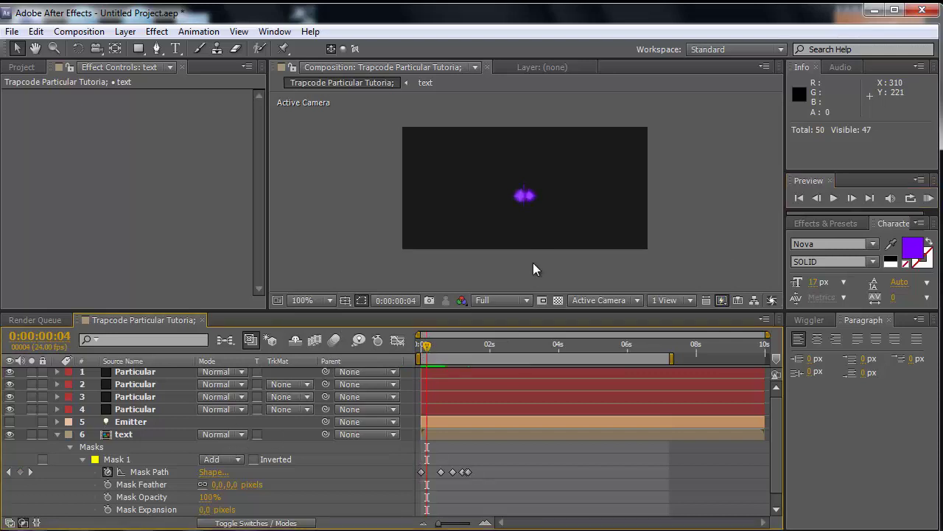
Step: Add a Mask Path keyframe at 0:00:00:04 on the text mask, keeping it a thin vertical line
scroll(537, 220, up, 2)
scroll(537, 220, up, 2)
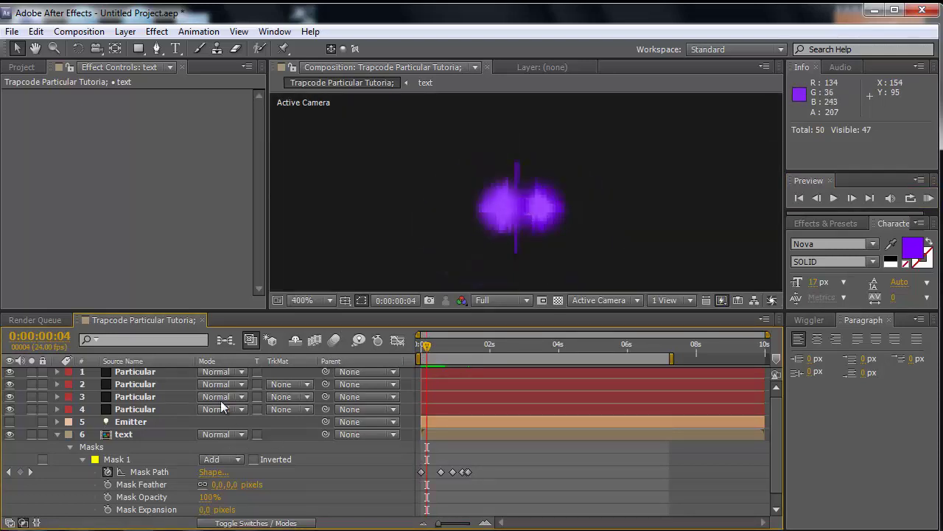
click(143, 434)
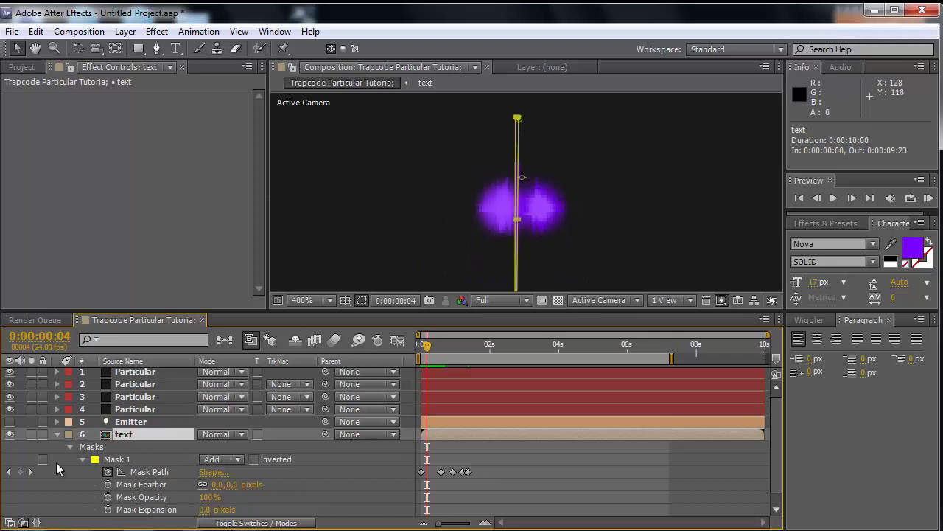
click(21, 472)
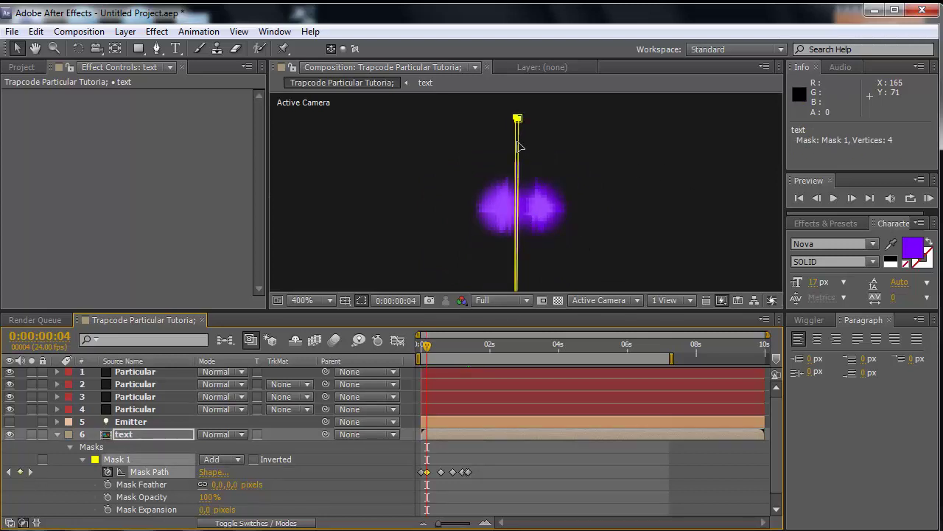
click(520, 120)
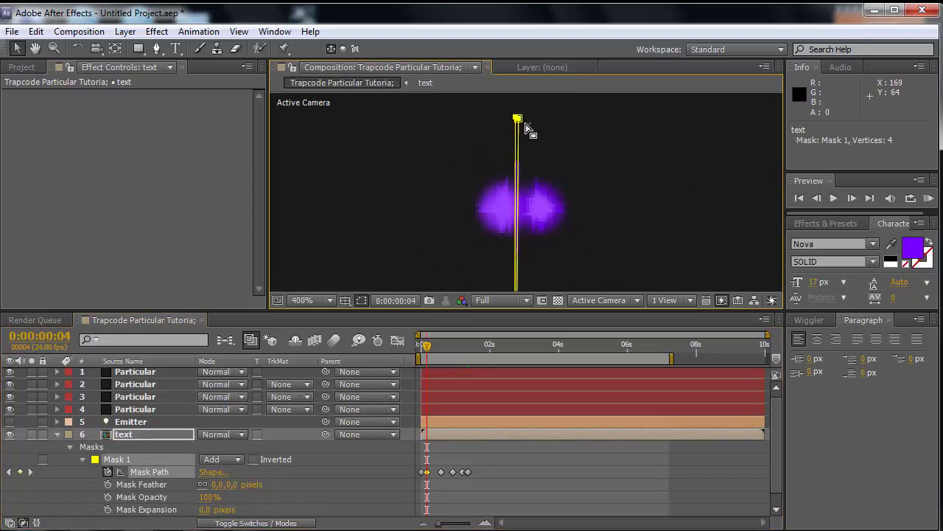
double_click(527, 129)
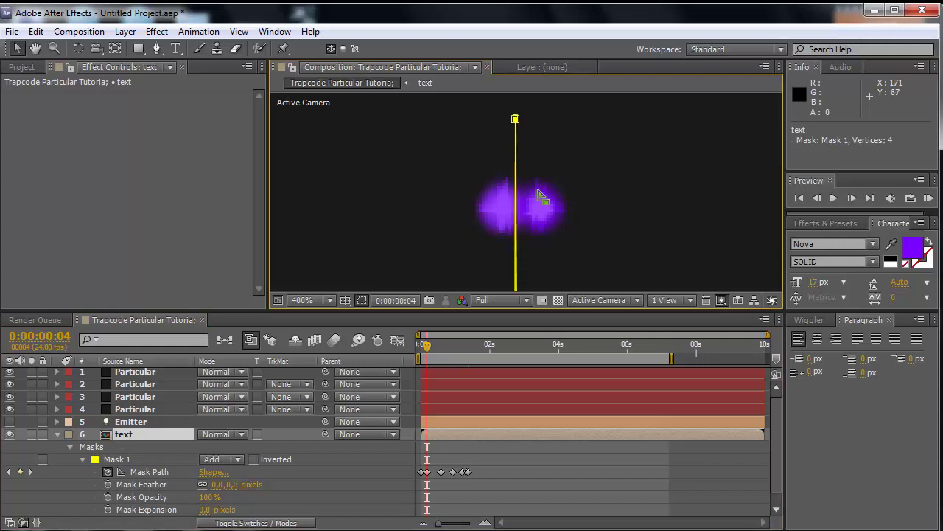
scroll(534, 199, down, 1)
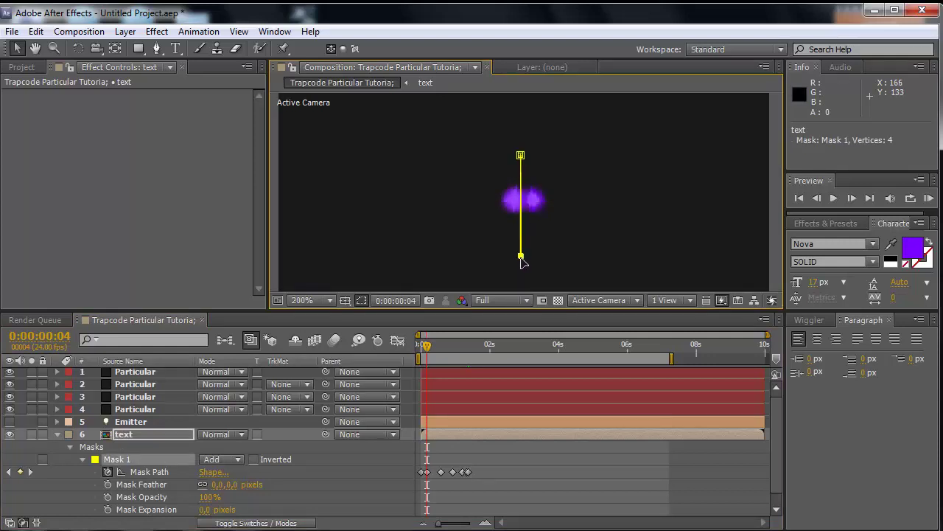
click(520, 257)
Step: Deselect the text layer, preview the opening frames, then return to frame 0
click(370, 461)
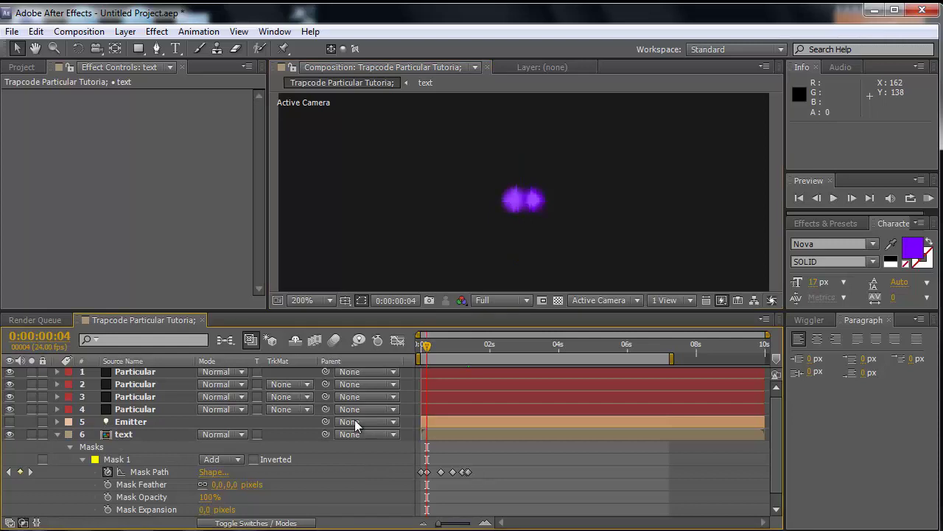
click(833, 198)
click(800, 198)
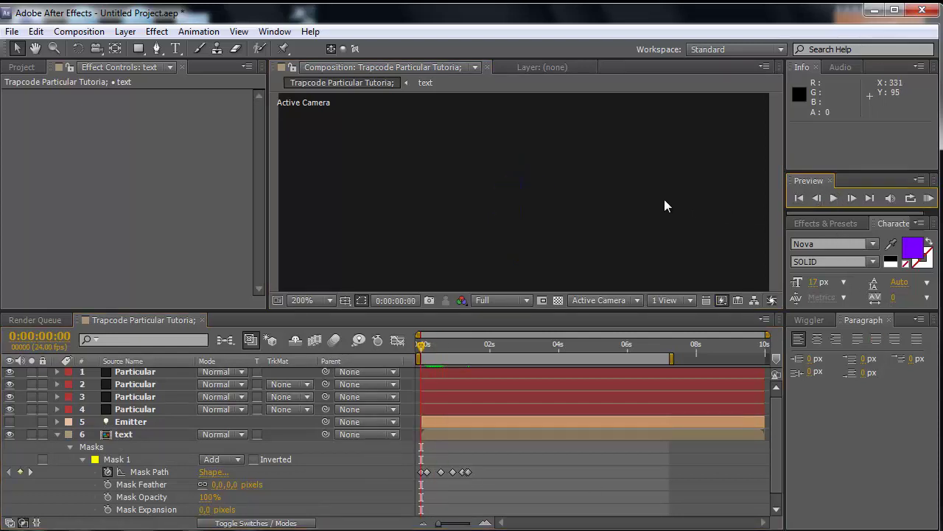
scroll(649, 195, down, 4)
scroll(628, 192, up, 2)
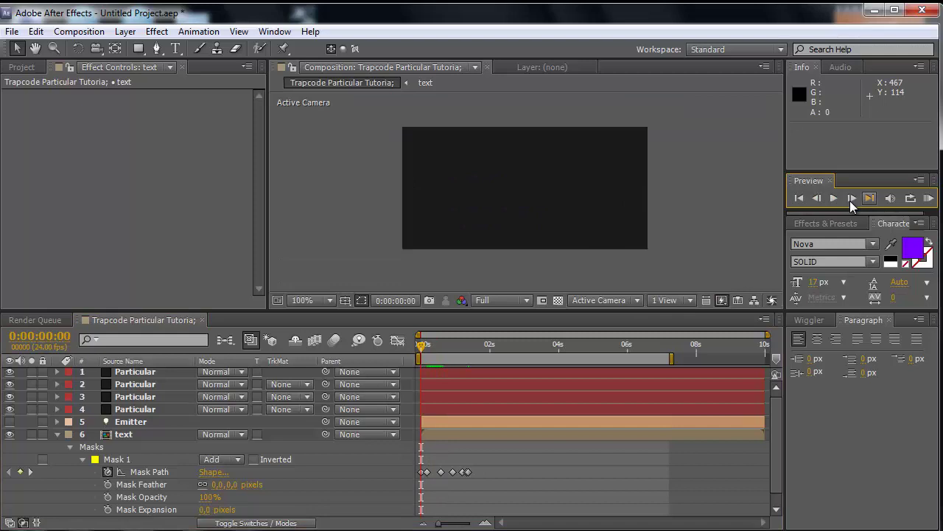
Step: Play the preview, stop around 4 seconds to check the purple title, then replay it
click(834, 198)
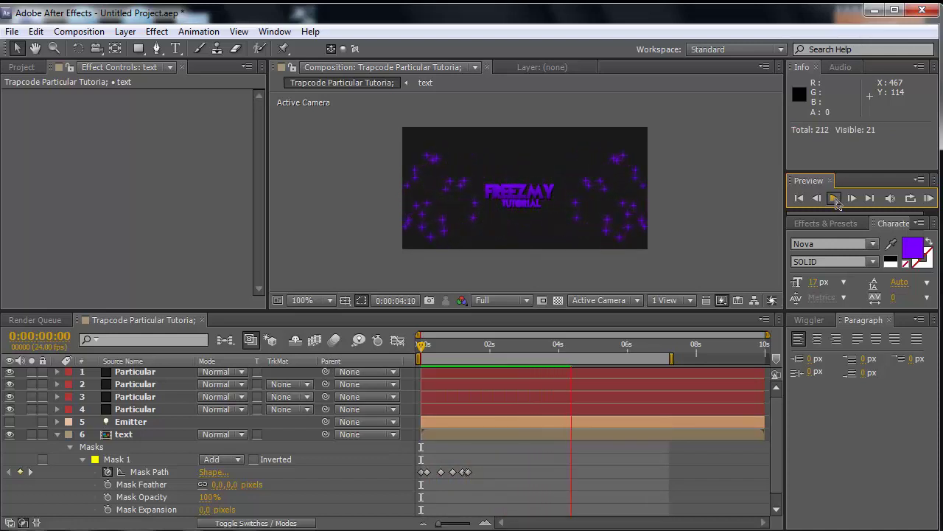
click(835, 199)
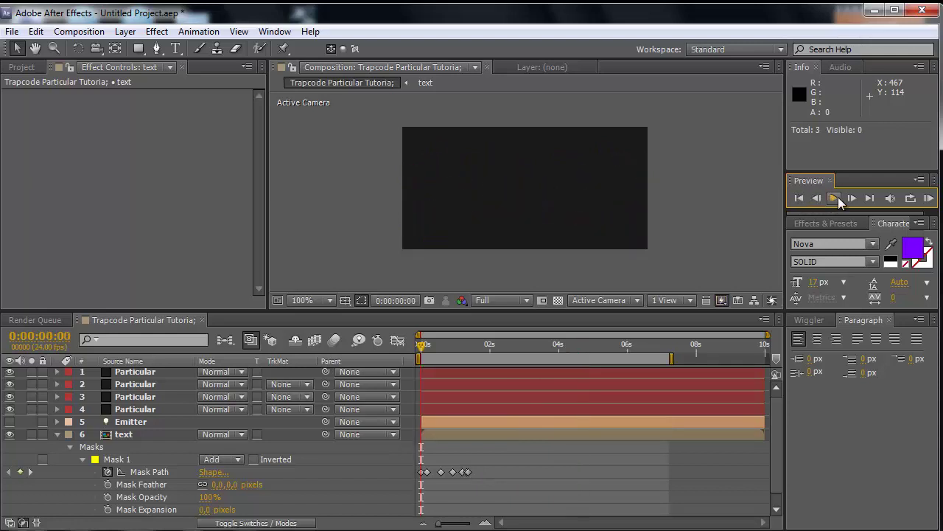
click(834, 198)
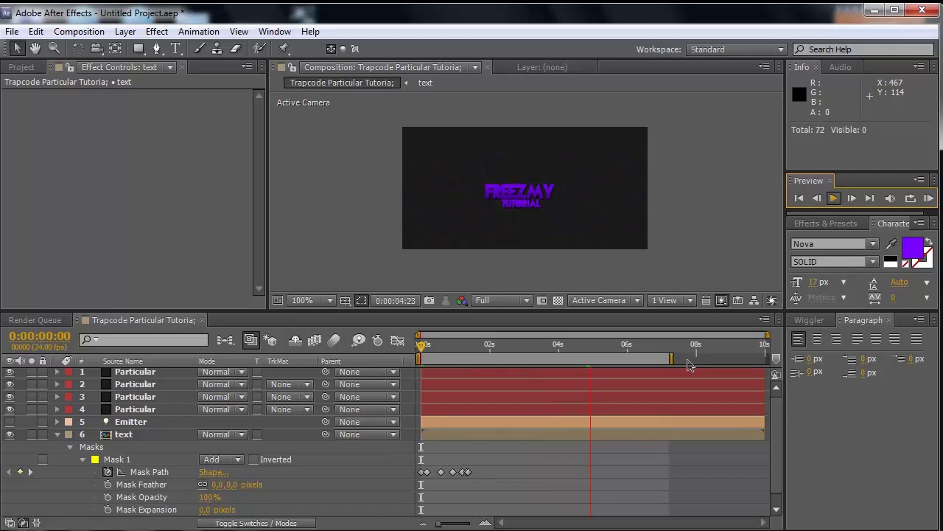
Step: Stop the preview, end the work area at 0:00:06:08, and collapse the text layer's Masks and properties
click(668, 360)
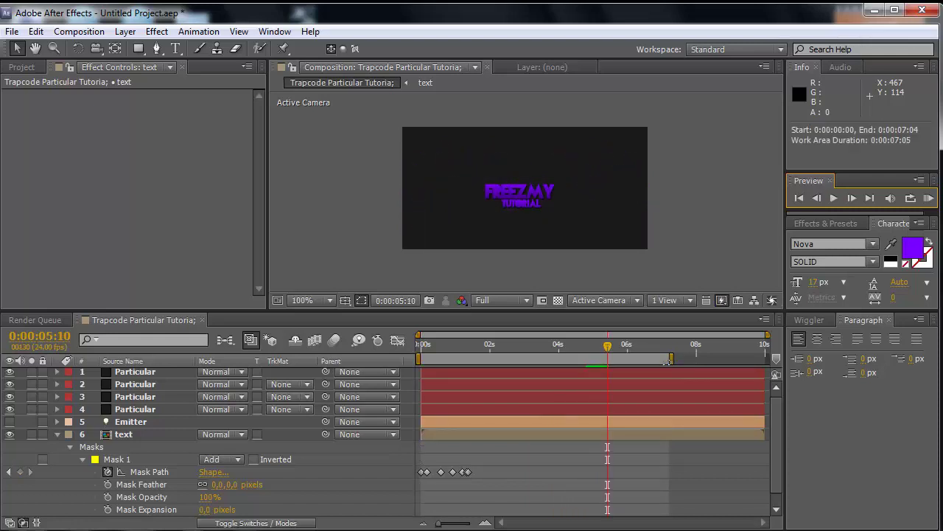
click(671, 358)
drag(666, 358, 645, 359)
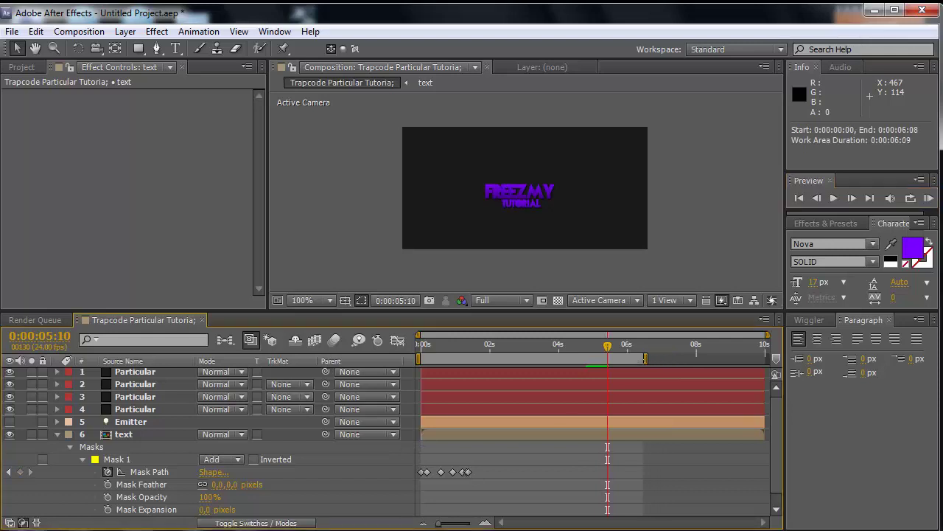
scroll(66, 460, up, 1)
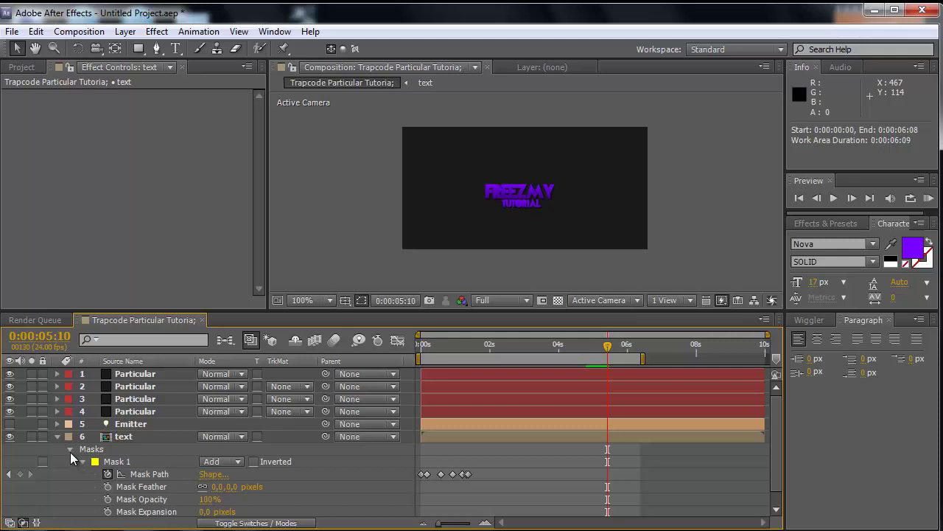
click(69, 449)
click(57, 437)
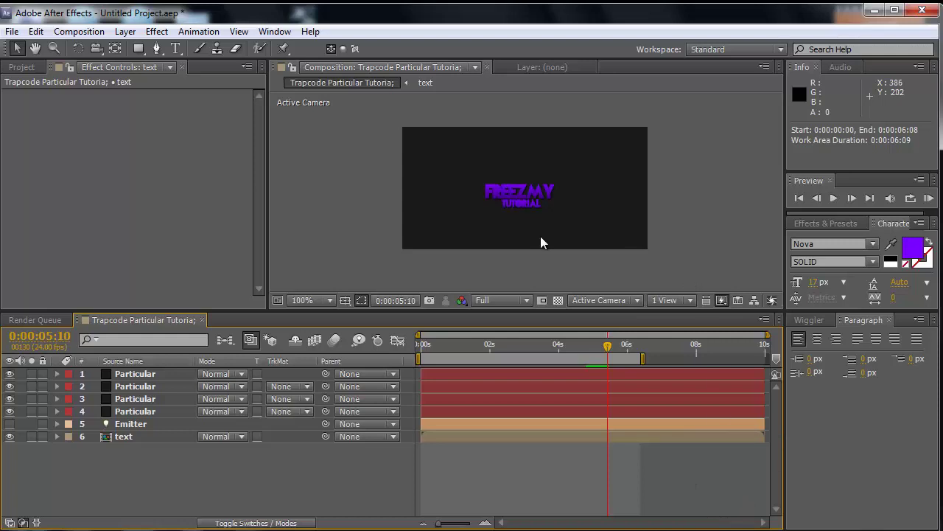
Step: Jump to the first frame and play the shortened 0:00:06:09 preview
click(803, 195)
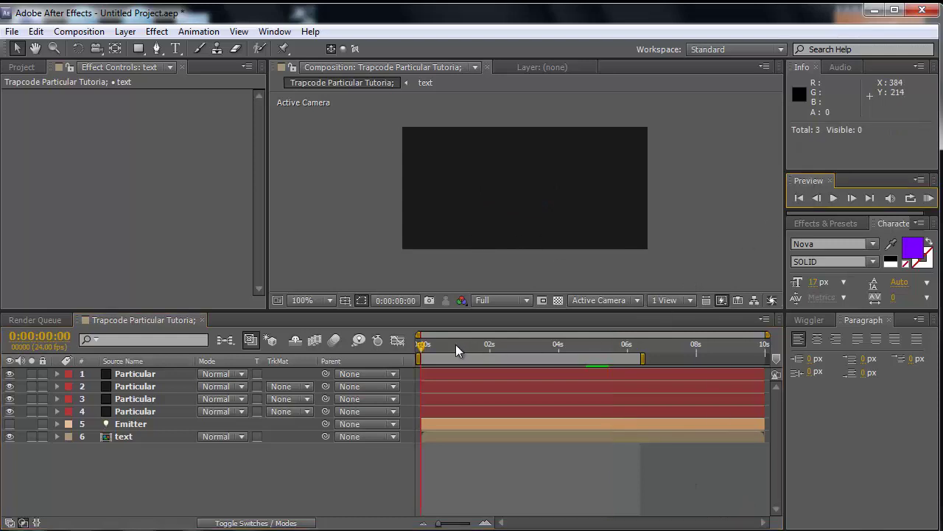
click(835, 198)
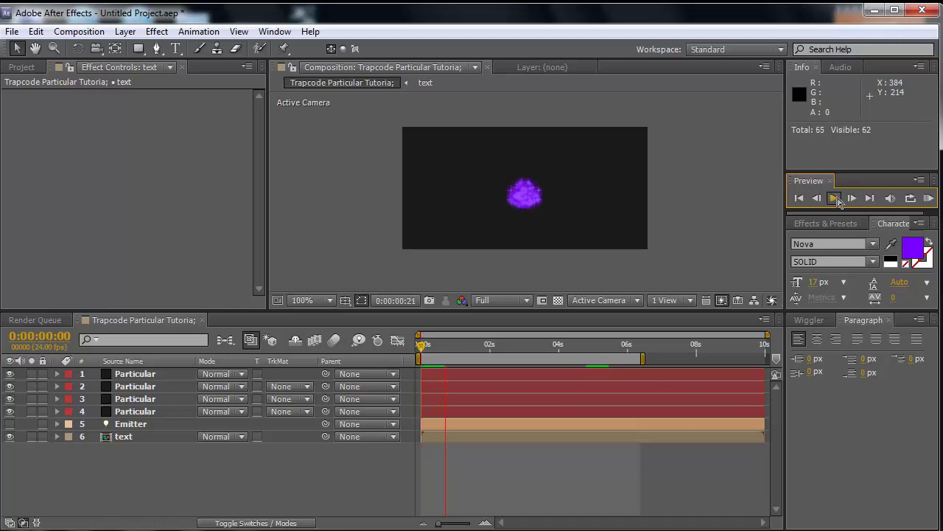